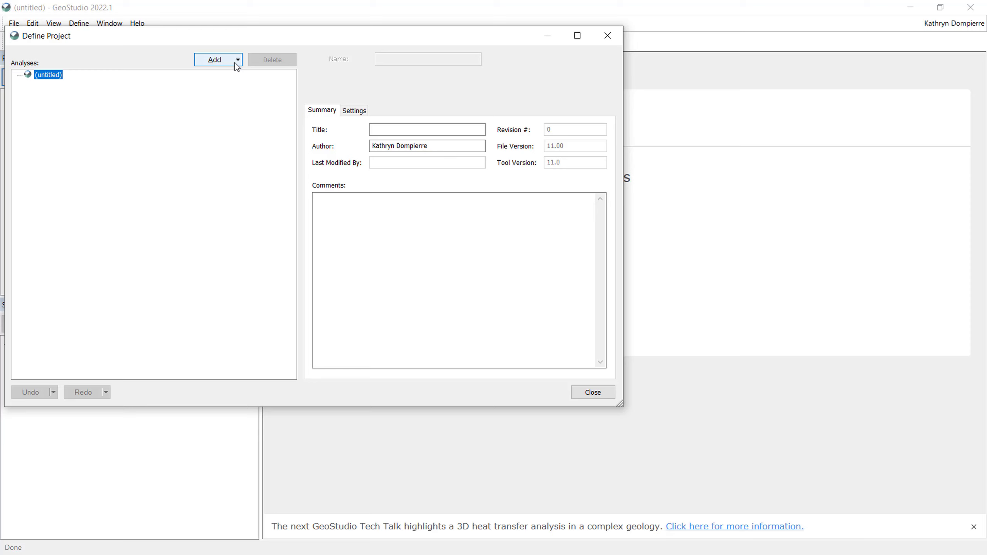
- Add a 3D geometry to the project and narrow the Project Explorer area to enlarge the modelling workspace
left_click(237, 60)
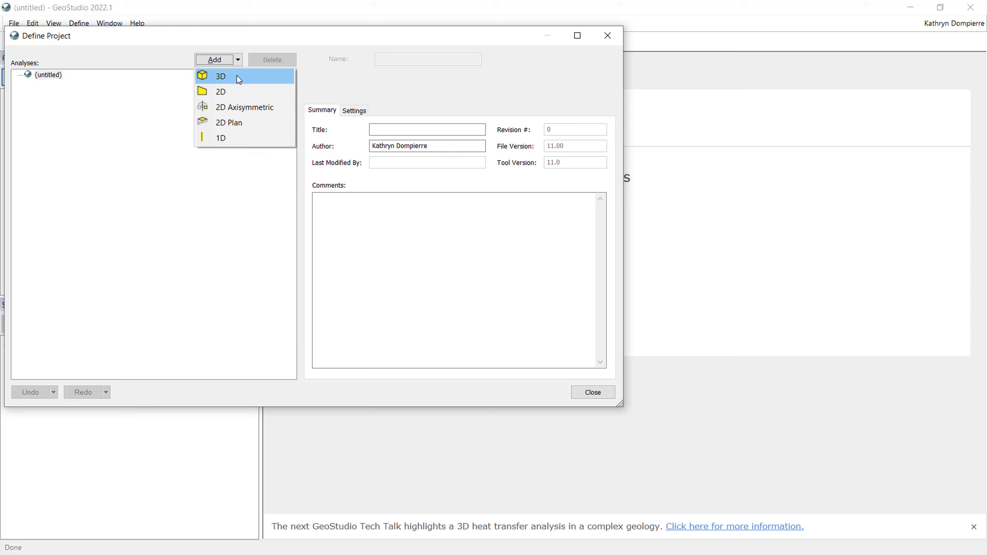
left_click(239, 78)
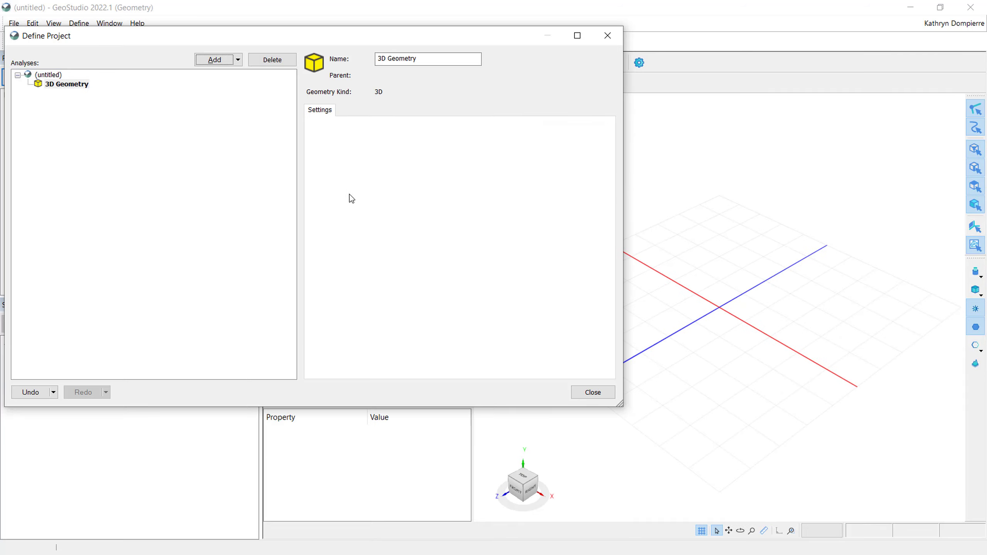
left_click(588, 391)
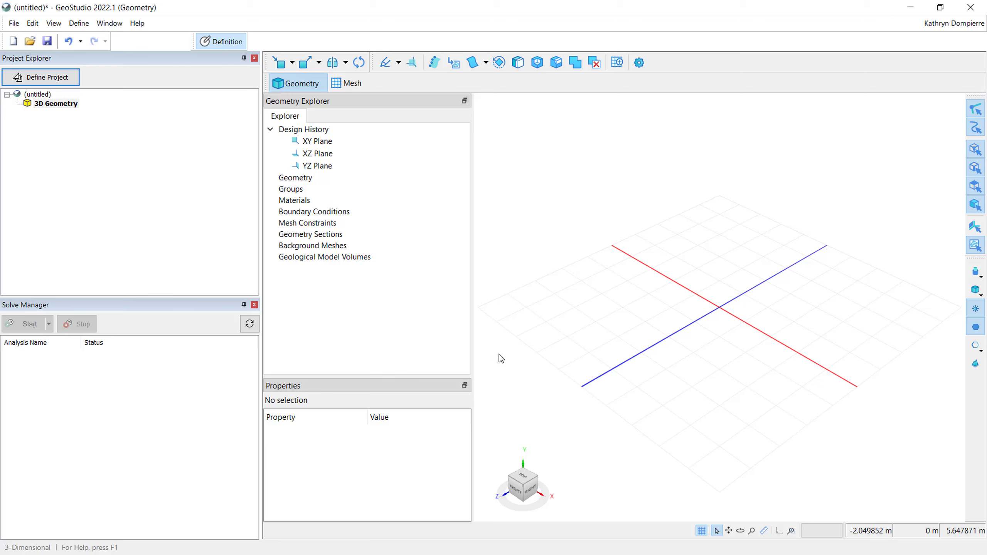
left_click_drag(262, 266, 111, 278)
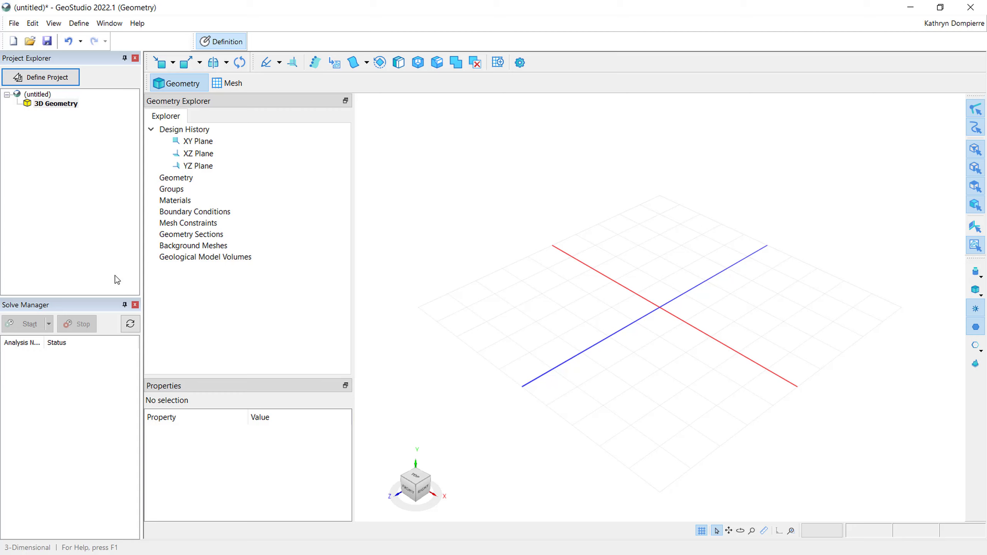
- Start importing geological model volumes from Central Server - nam-demo, choosing the Transportation Solution Demo project
left_click(171, 66)
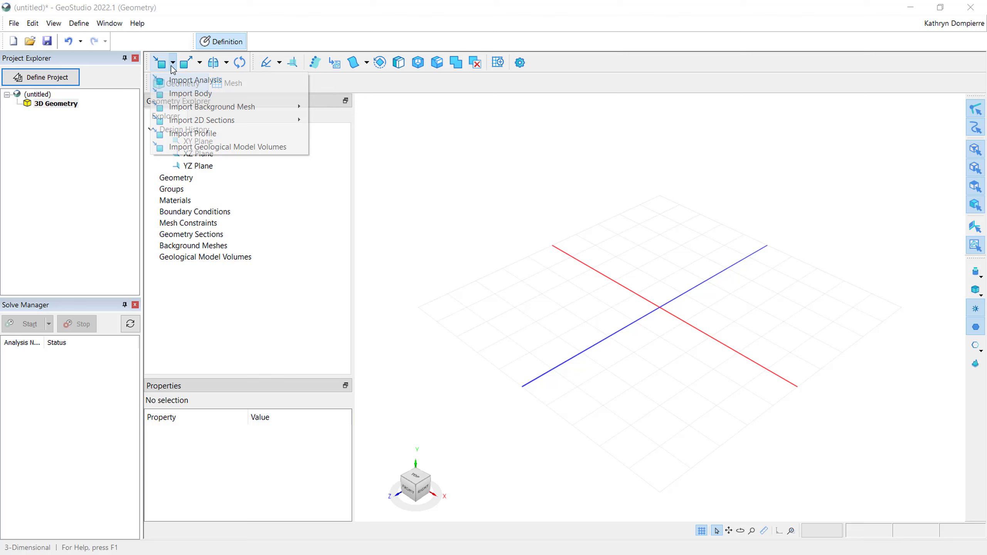
left_click(301, 146)
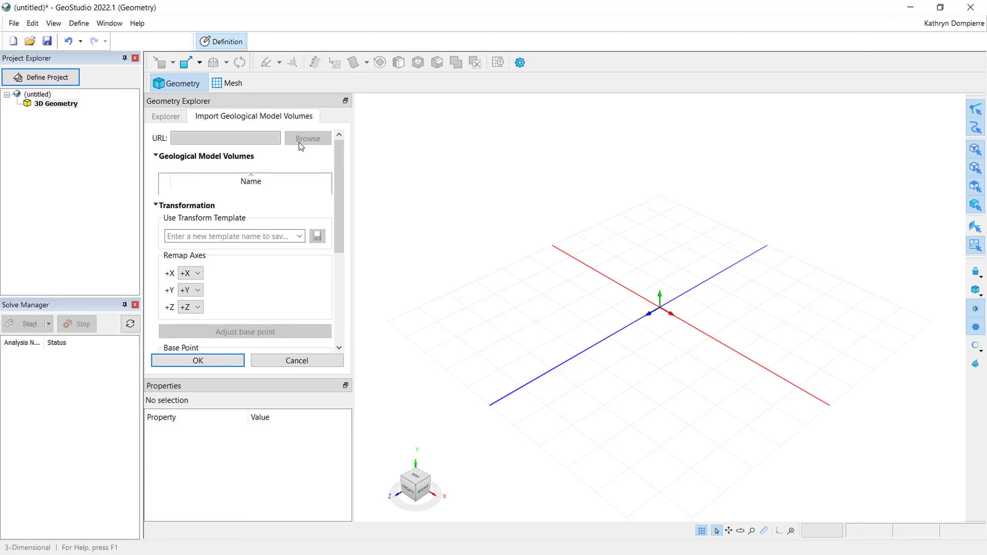
left_click(300, 143)
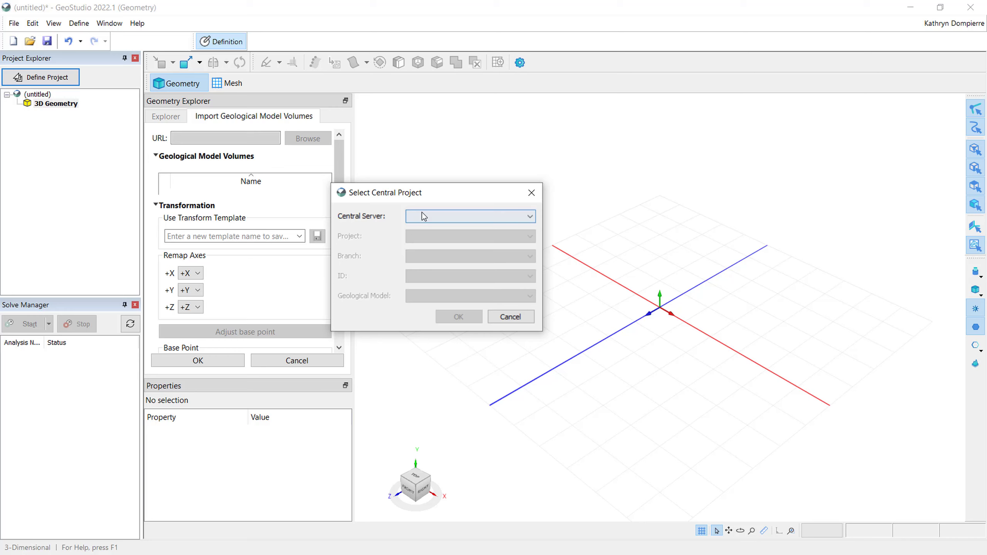
left_click(445, 217)
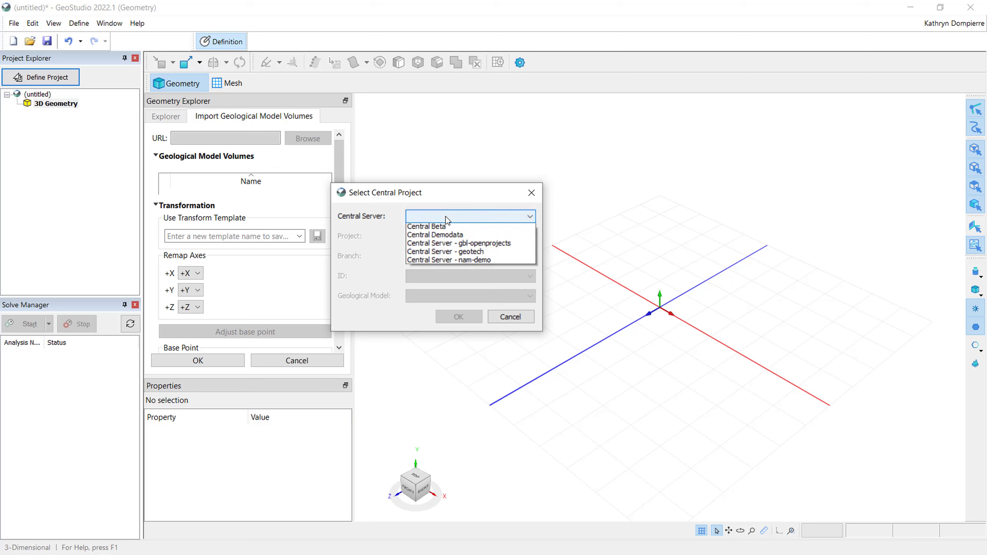
left_click(498, 263)
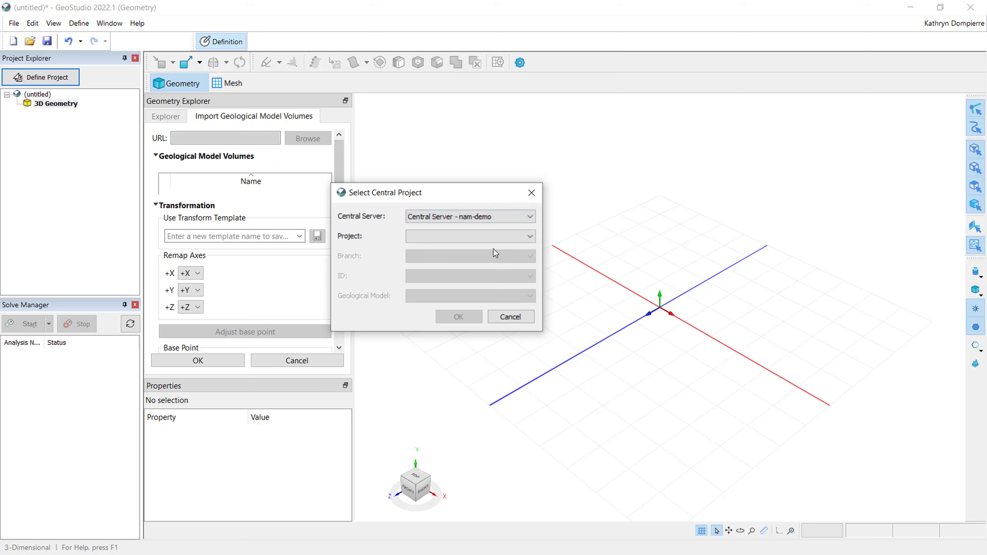
left_click(495, 238)
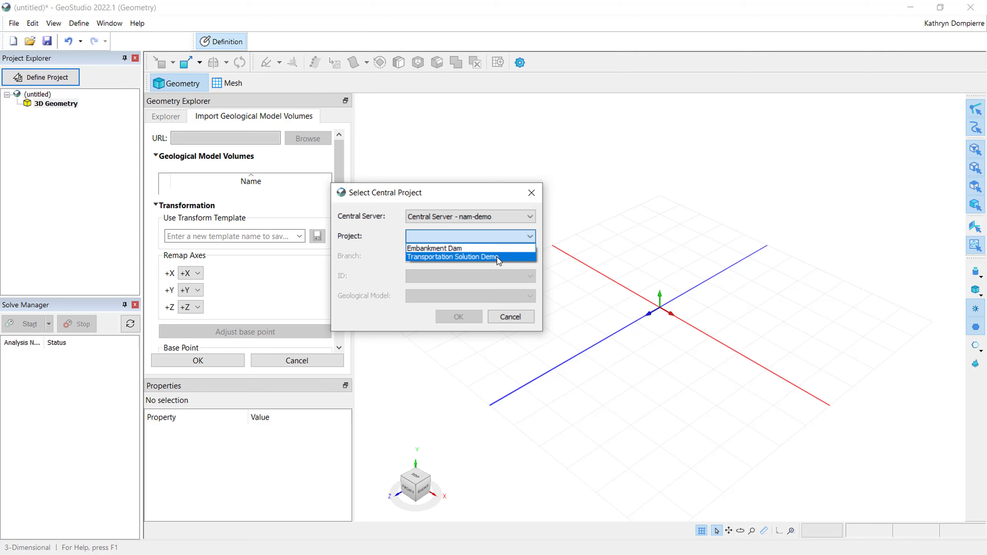
left_click(498, 257)
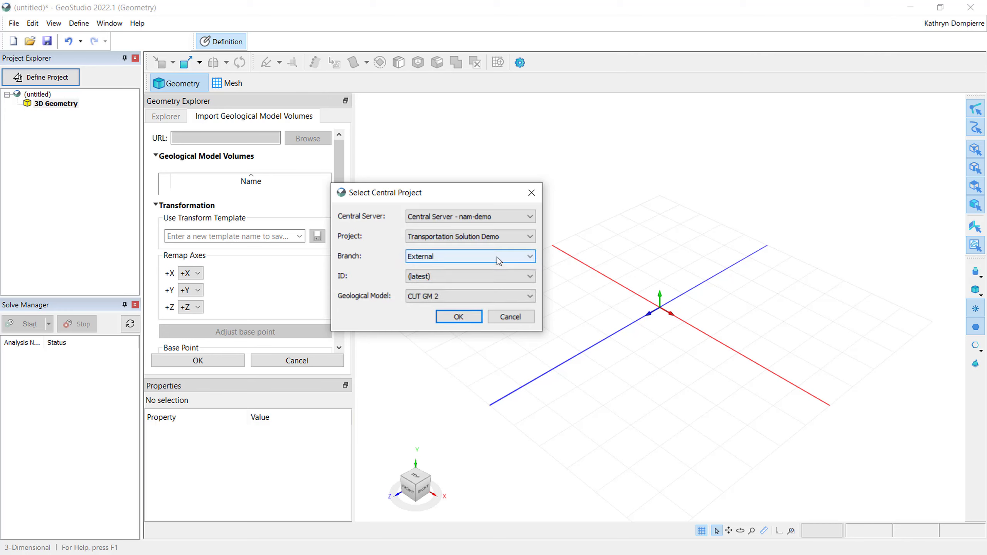
- Load geological model CUT GM 2_KD from the Permafrost branch, ID 957
left_click(498, 258)
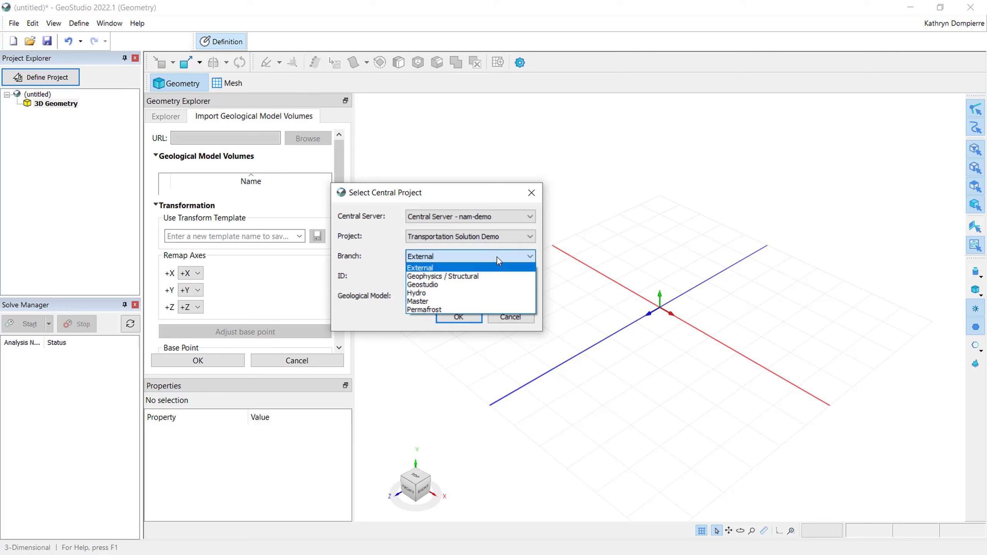
left_click(497, 310)
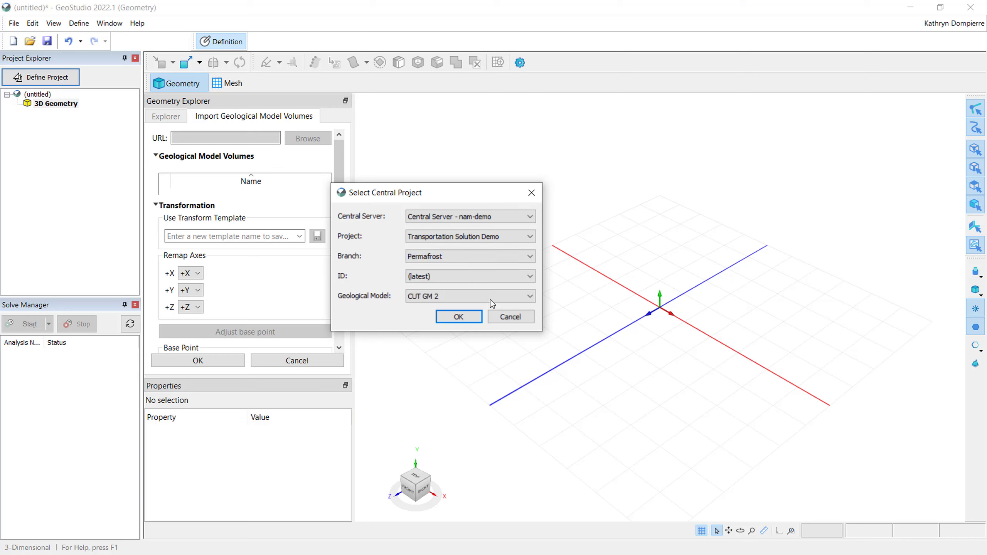
left_click(462, 278)
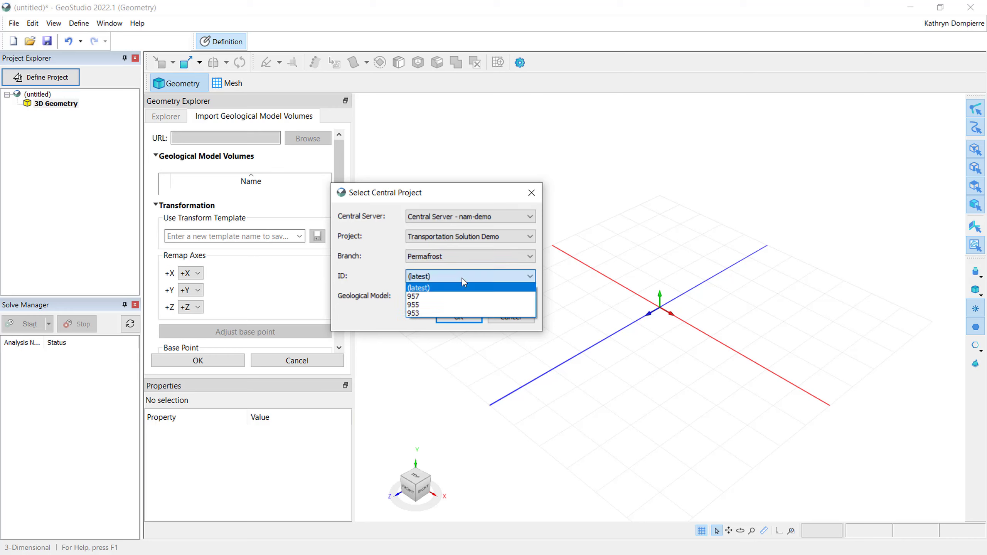
left_click(465, 297)
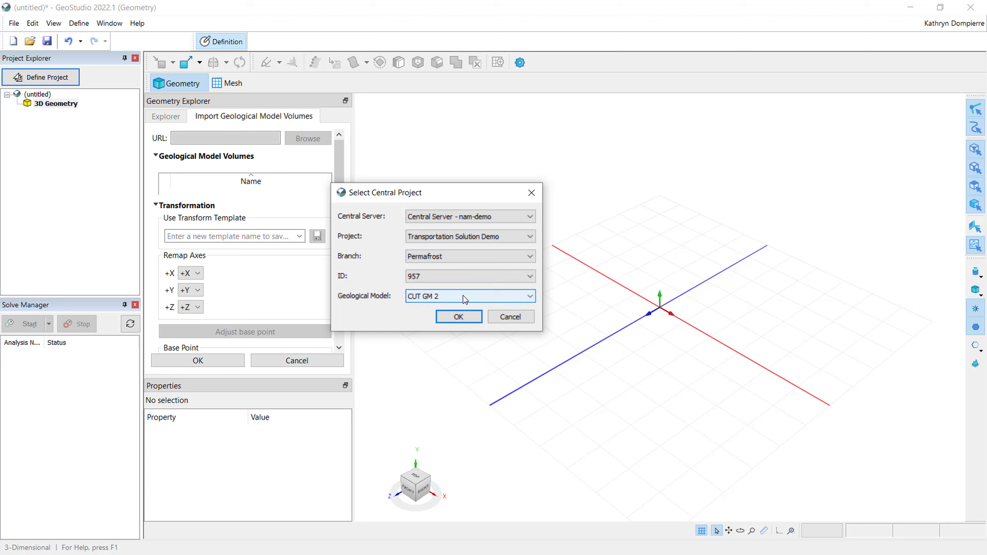
left_click(463, 296)
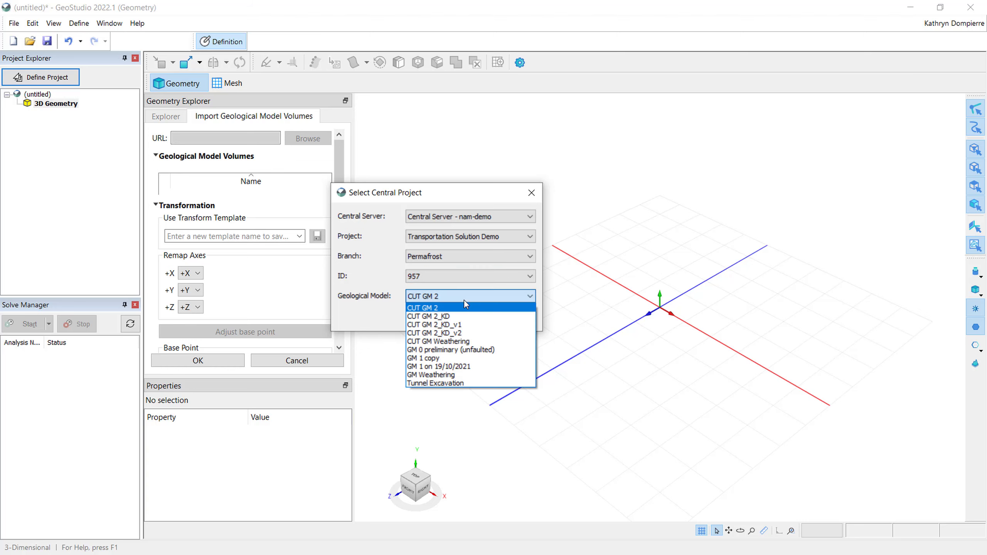
left_click(467, 316)
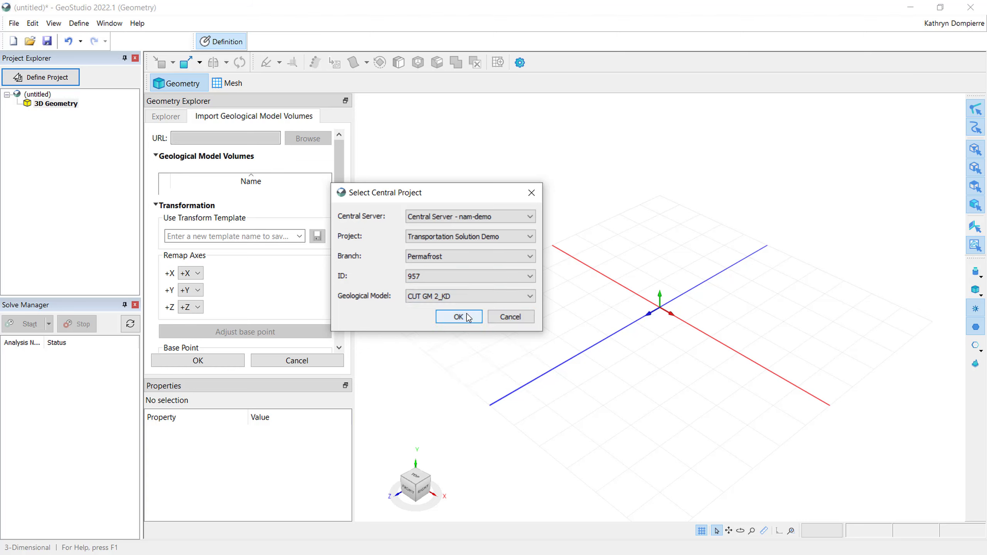
left_click(467, 315)
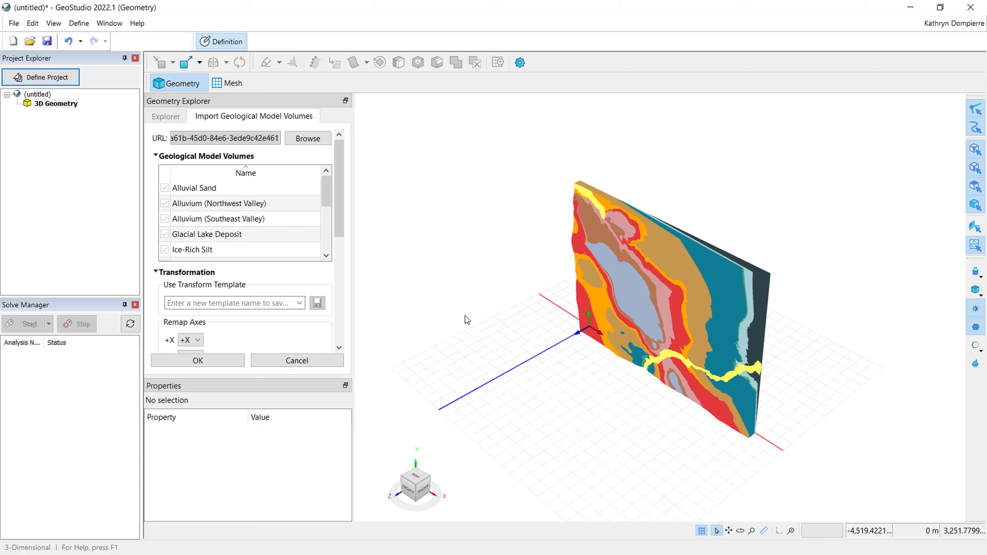
- Remap the import axes so that +X becomes +Z, +Y becomes +X and +Z becomes +Y
left_click_drag(341, 234, 344, 290)
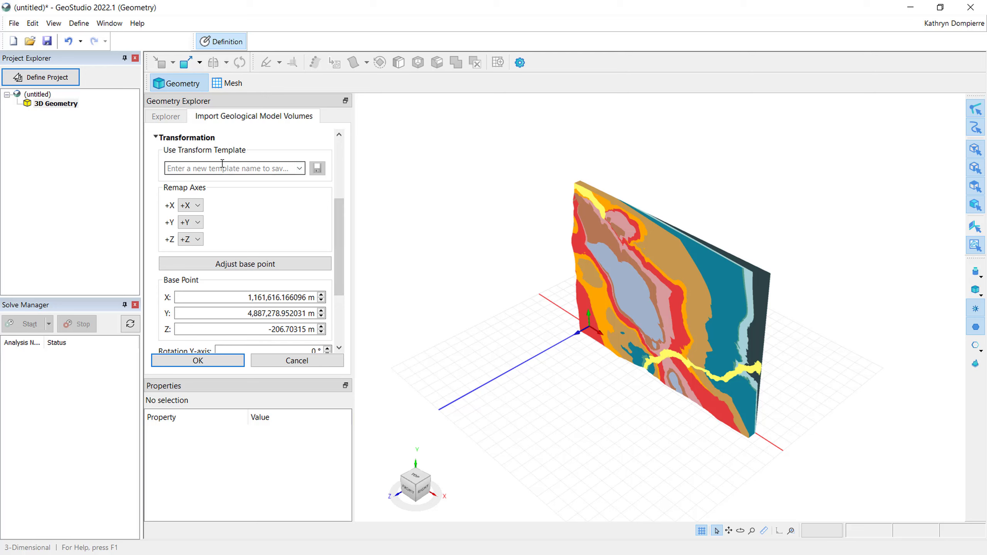
left_click(199, 206)
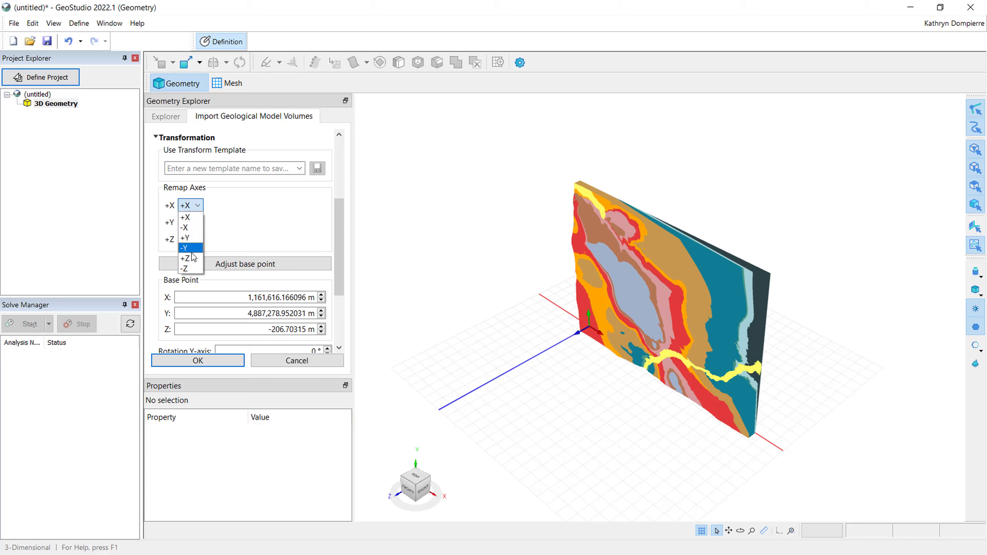
left_click(193, 259)
left_click(194, 222)
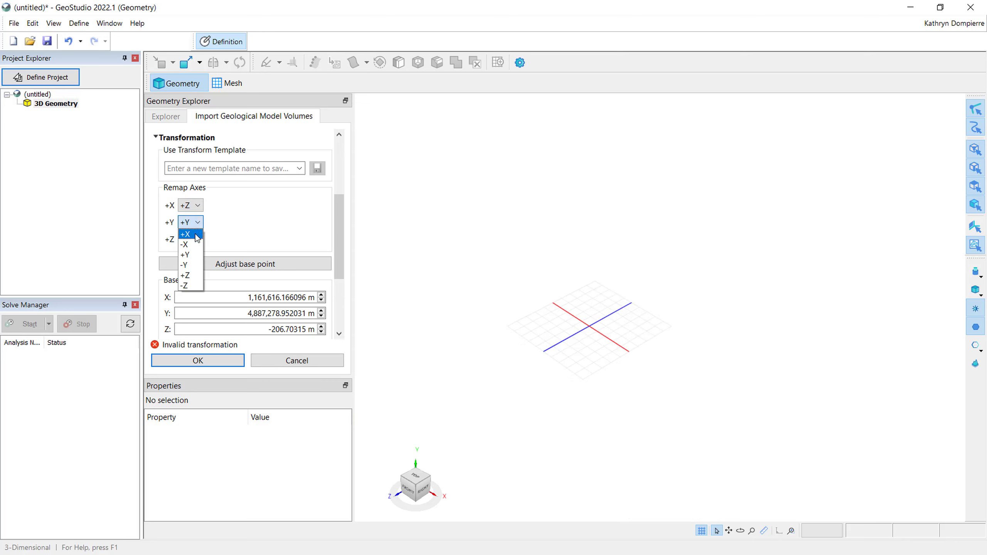
left_click(197, 235)
left_click(192, 239)
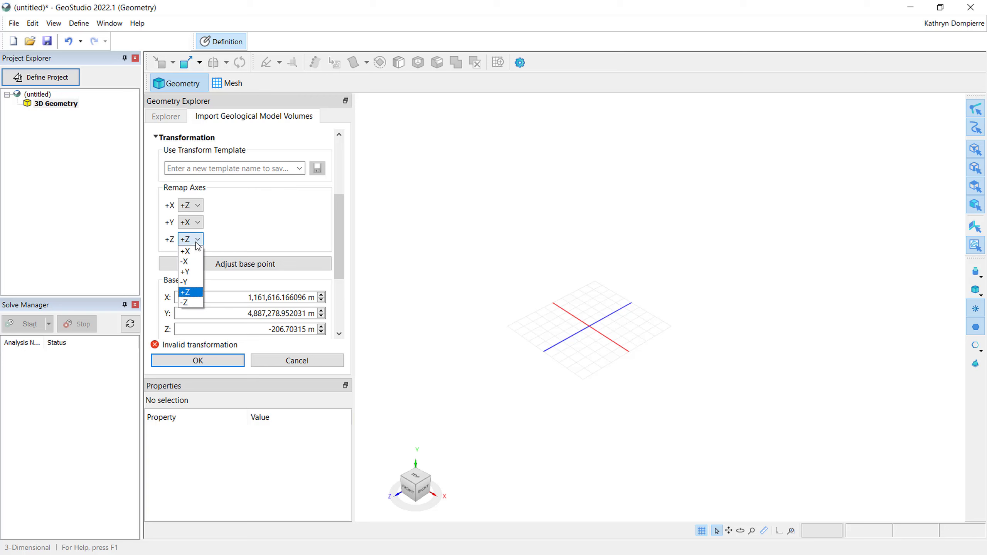
left_click(197, 271)
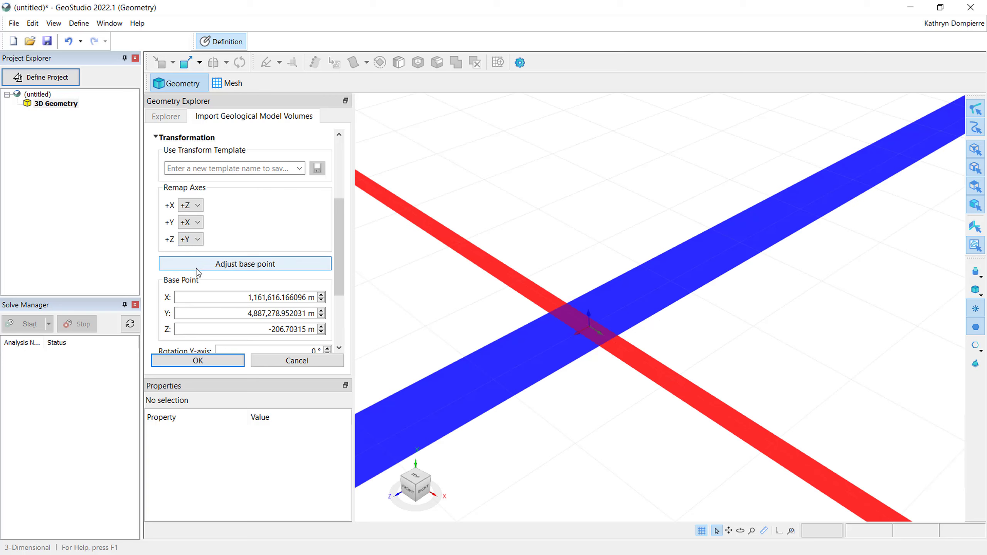
- Adjust the base point and complete the volume import, saving the transformation template as "Geological Model Volume Transformation"
left_click(235, 264)
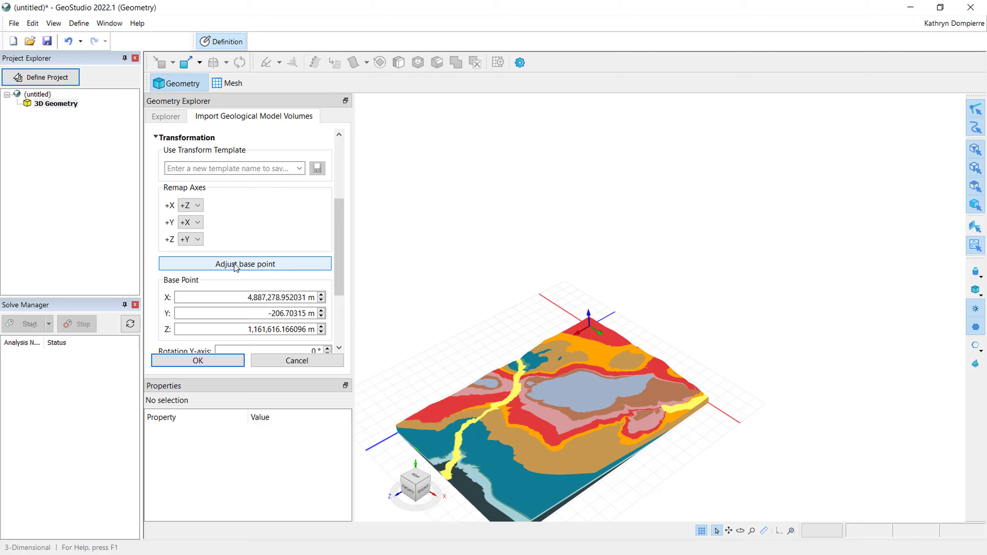
left_click(223, 359)
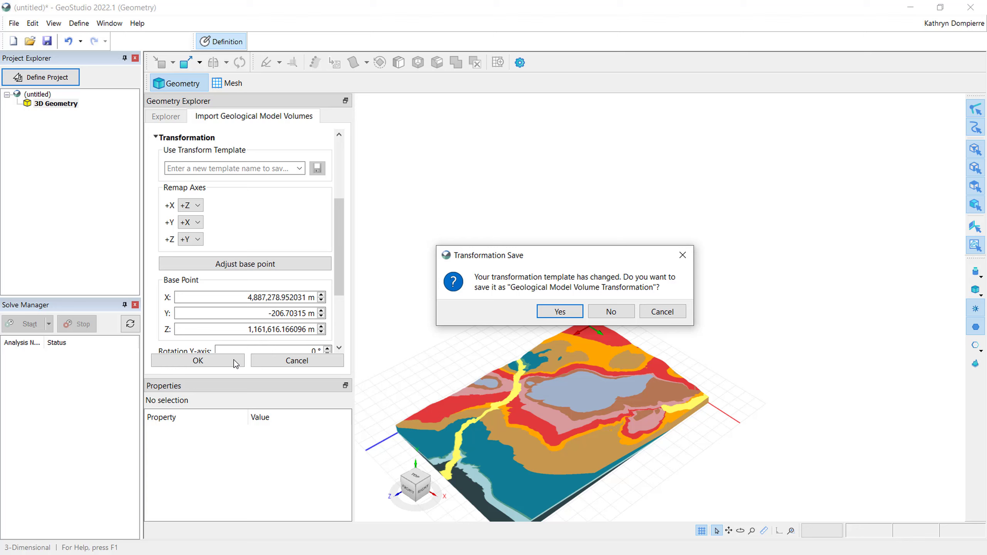
left_click(570, 318)
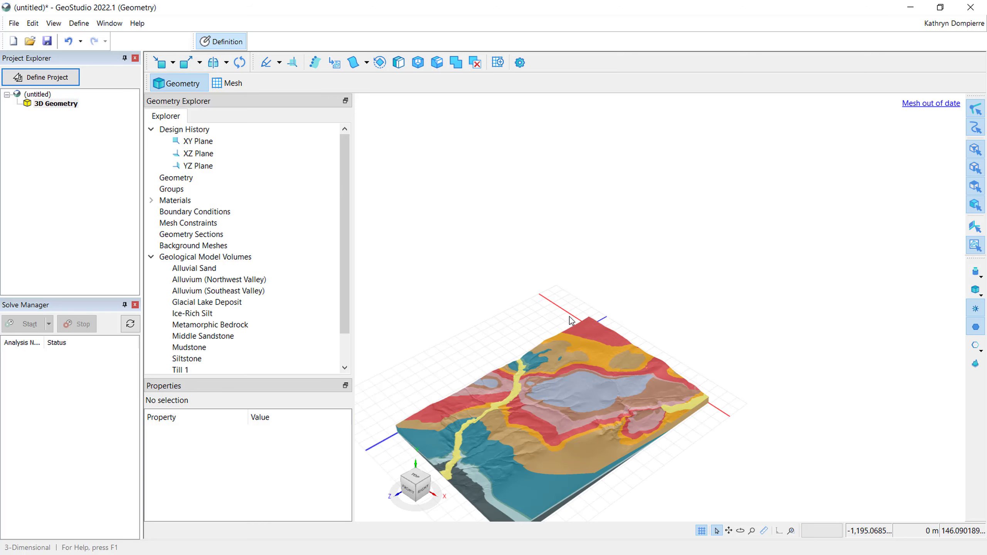
left_click(791, 531)
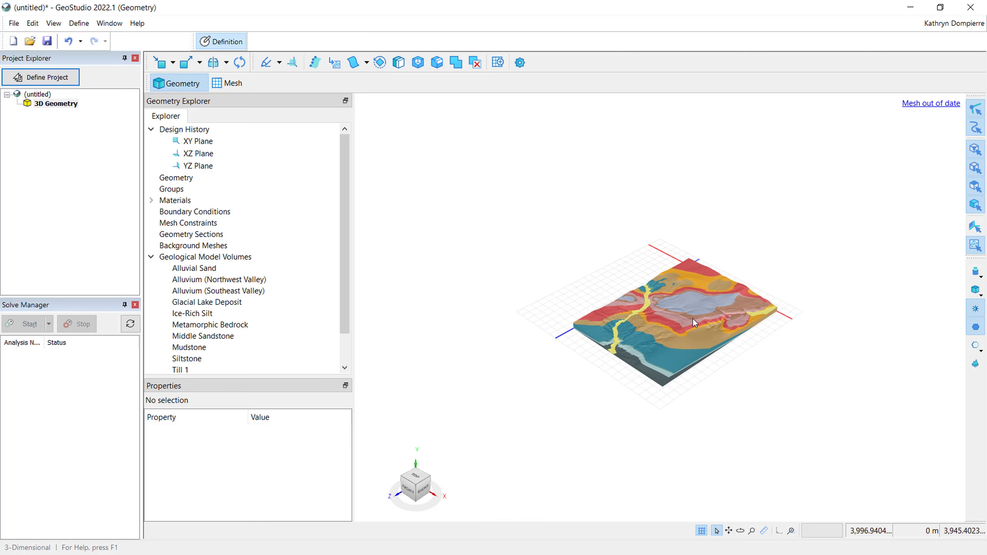
scroll(693, 319, "up", 5)
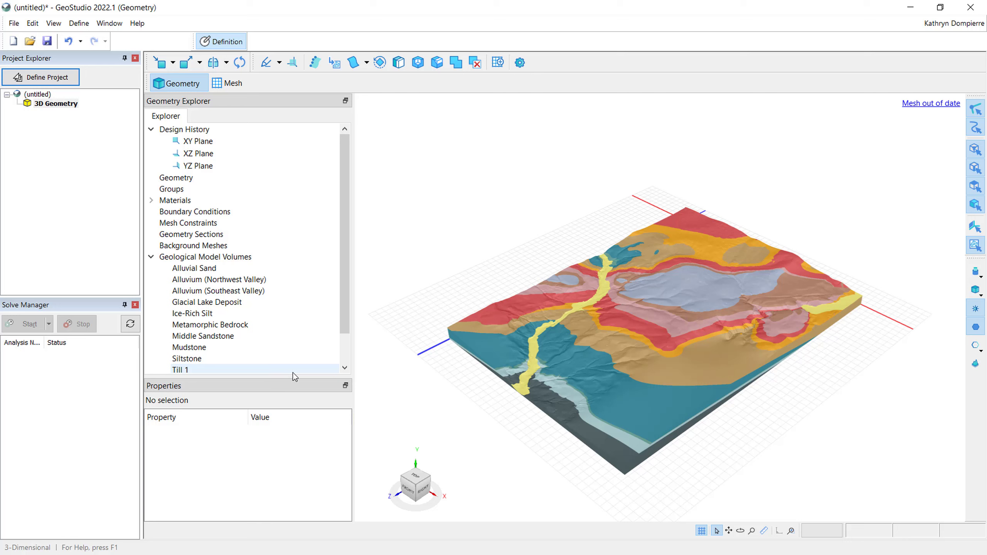
mouse_move(344, 330)
left_mouse_down()
mouse_move(344, 369)
mouse_move(347, 324)
left_mouse_up()
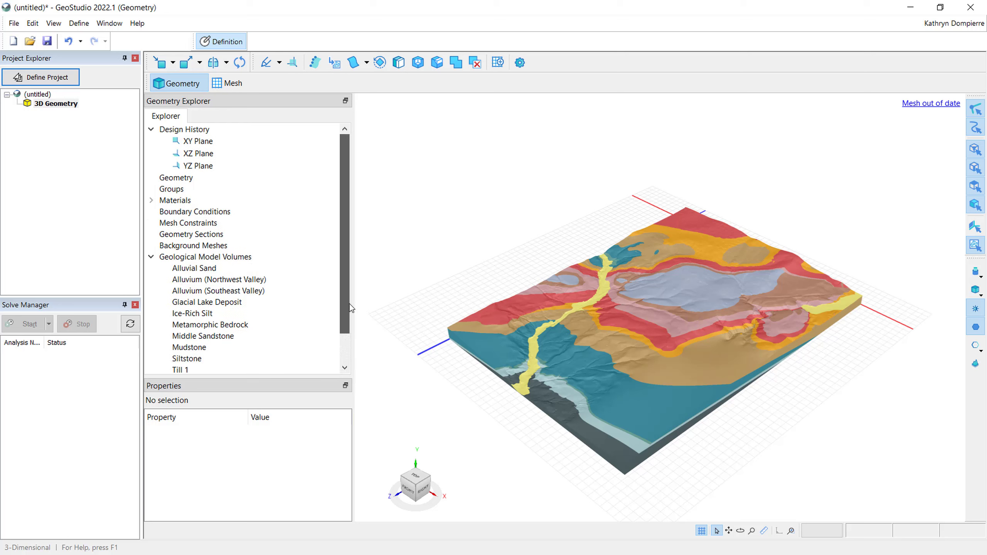
left_click(232, 181)
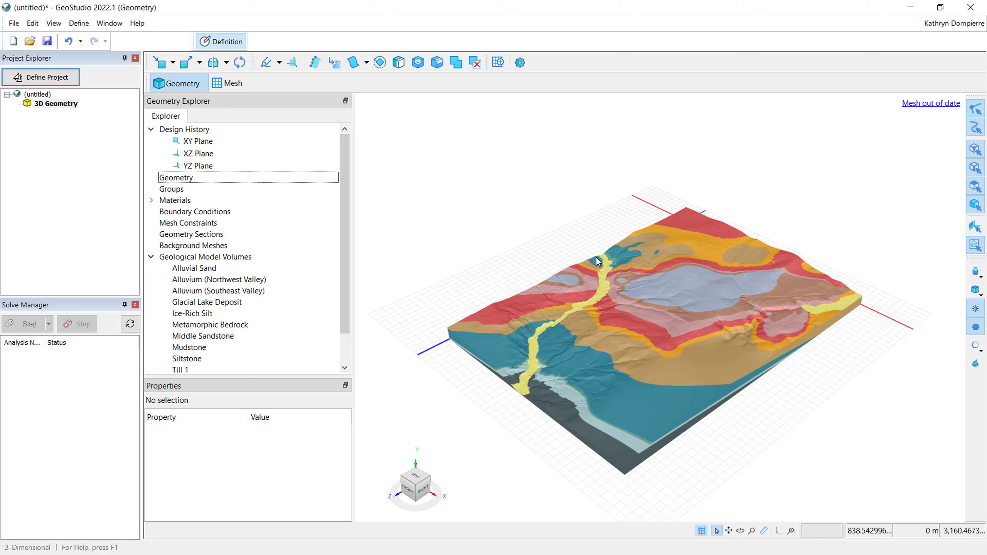
- Start a 2D sketch on the XZ plane
left_click(215, 155)
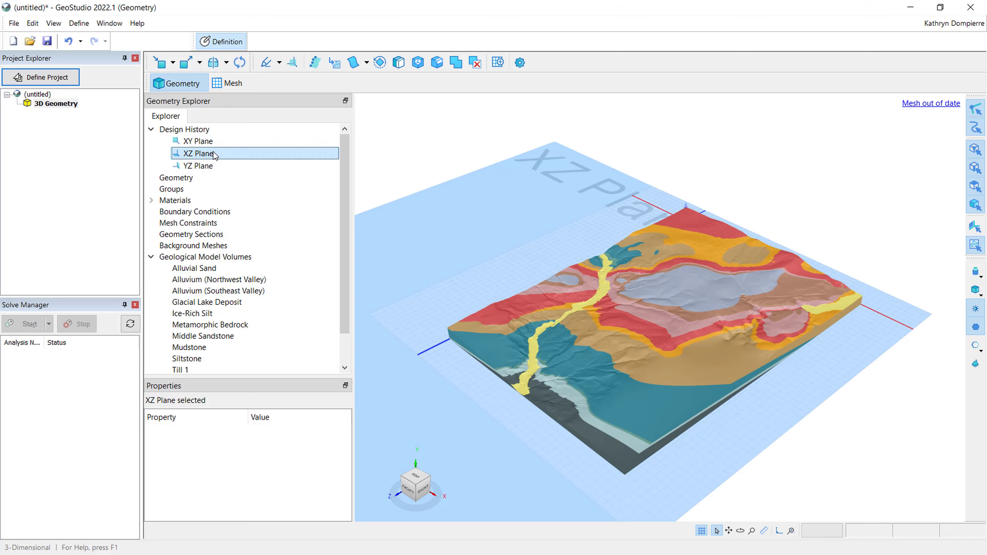
left_click(279, 66)
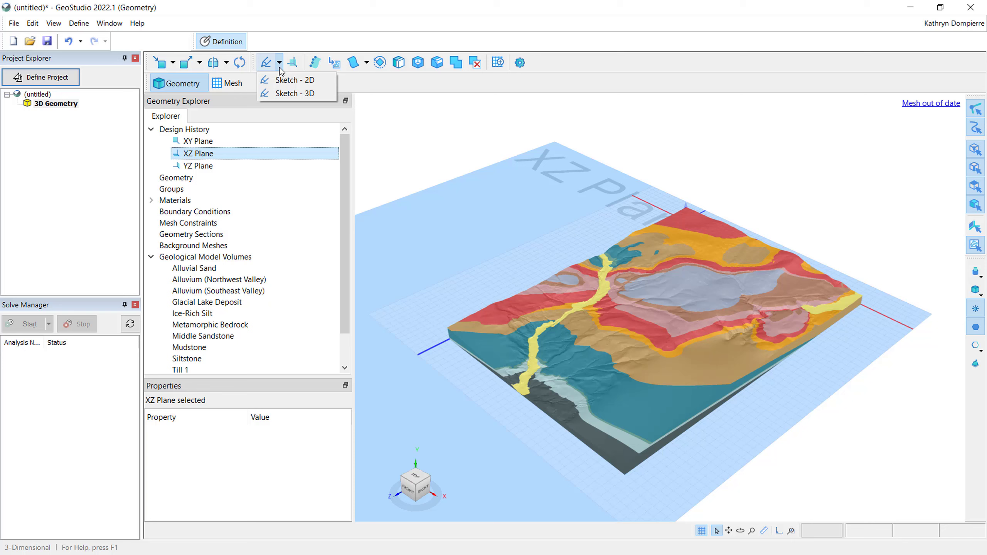
left_click(296, 80)
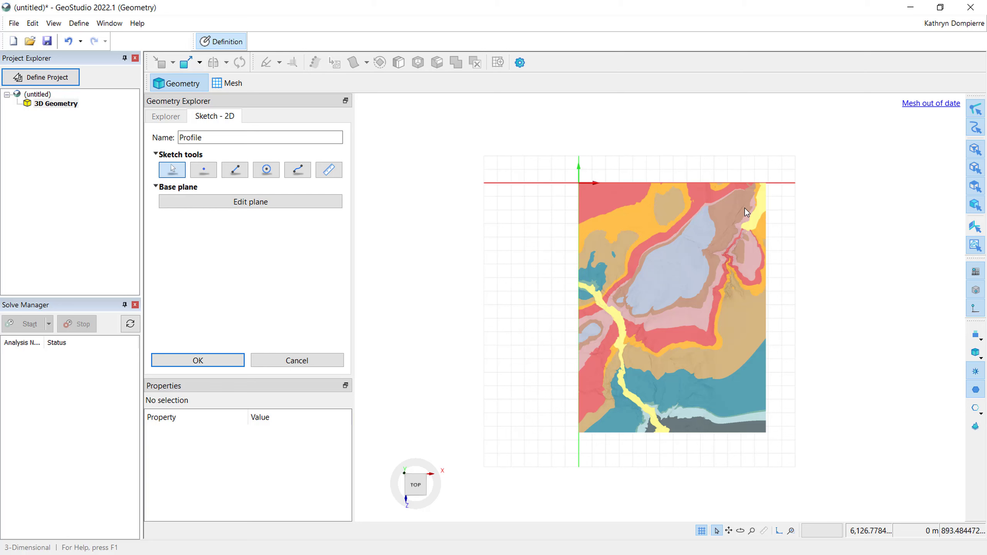
- Draw a closed square of lines about 200 m per side, with its upper corners near X' 5,500 and 5,700 m at Y' -600 m
scroll(742, 208, "up", 5)
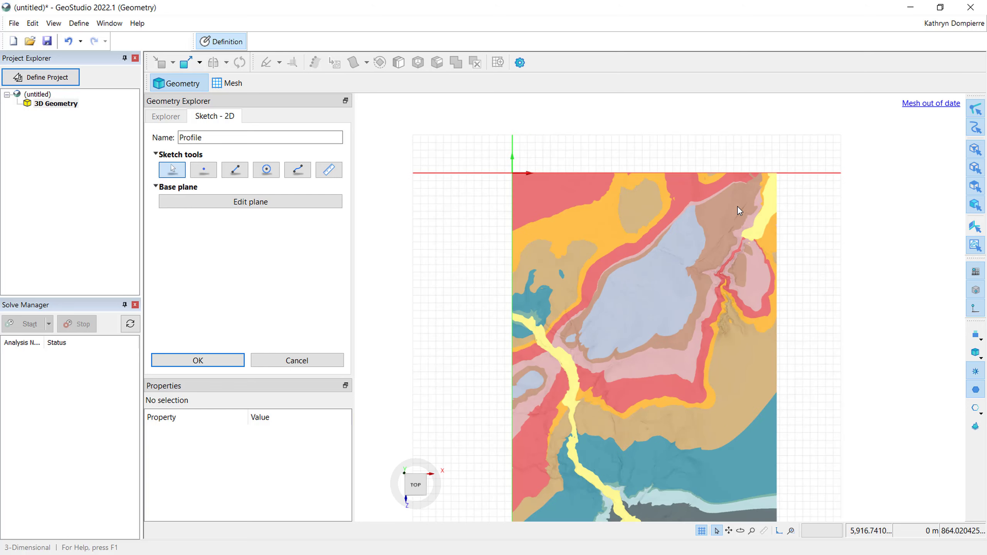
scroll(733, 210, "up", 4)
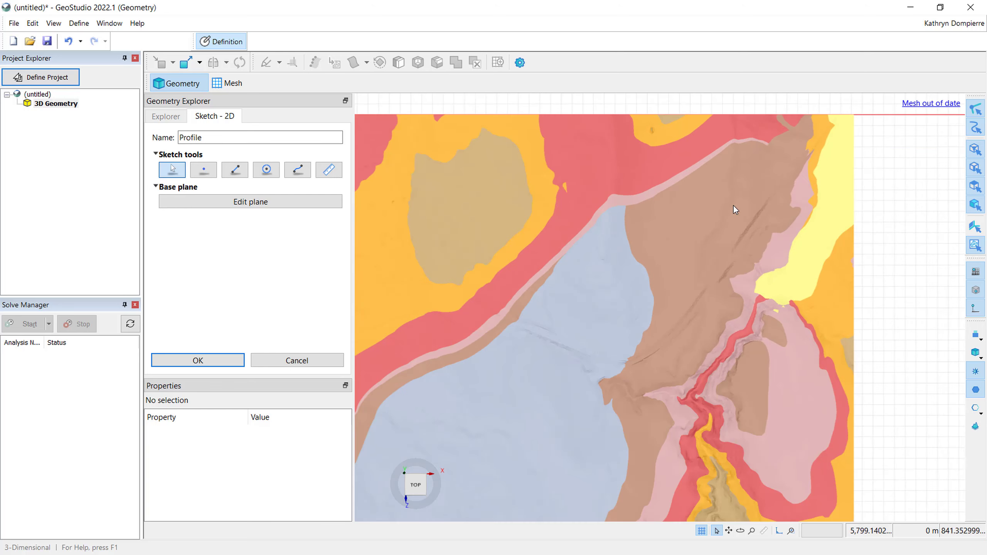
left_click(234, 170)
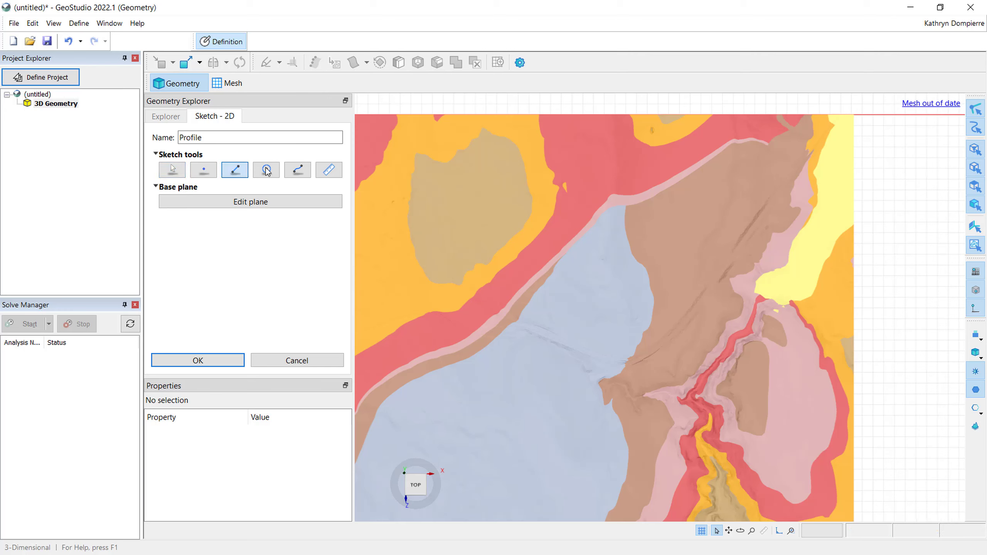
left_click(702, 180)
left_click(724, 180)
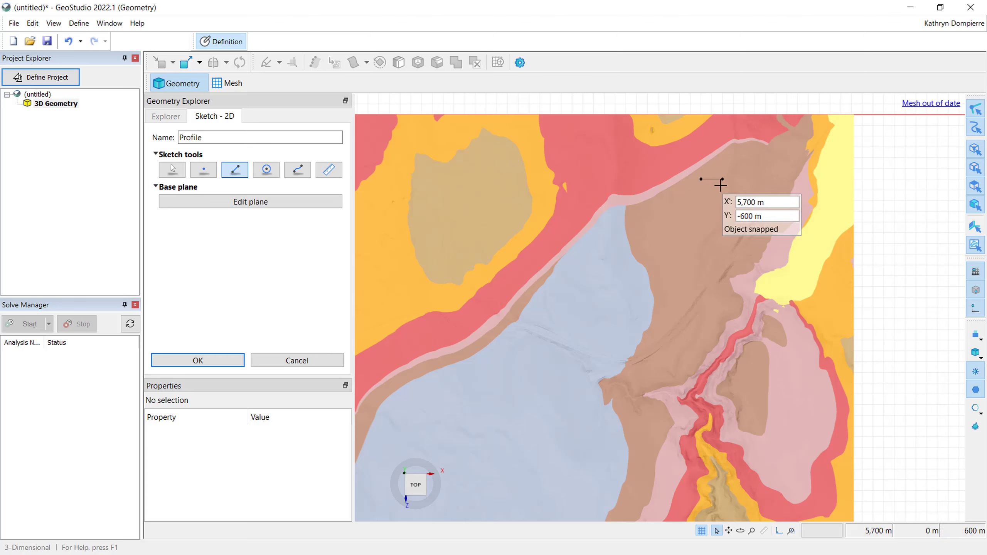
left_click(722, 199)
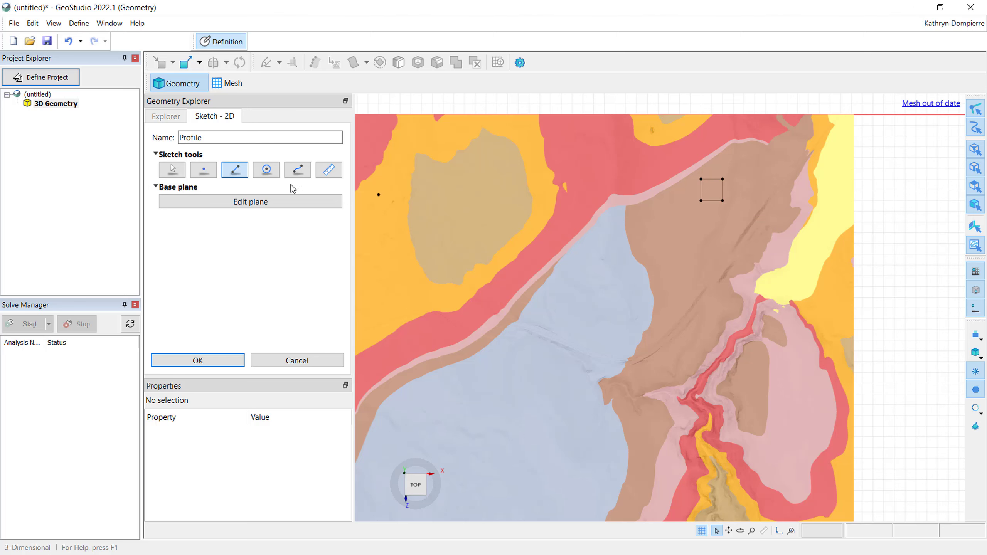
- Set the relative coordinates of the square's upper-right corner point to X' 5,665 m and Y' -540 m
left_click(173, 169)
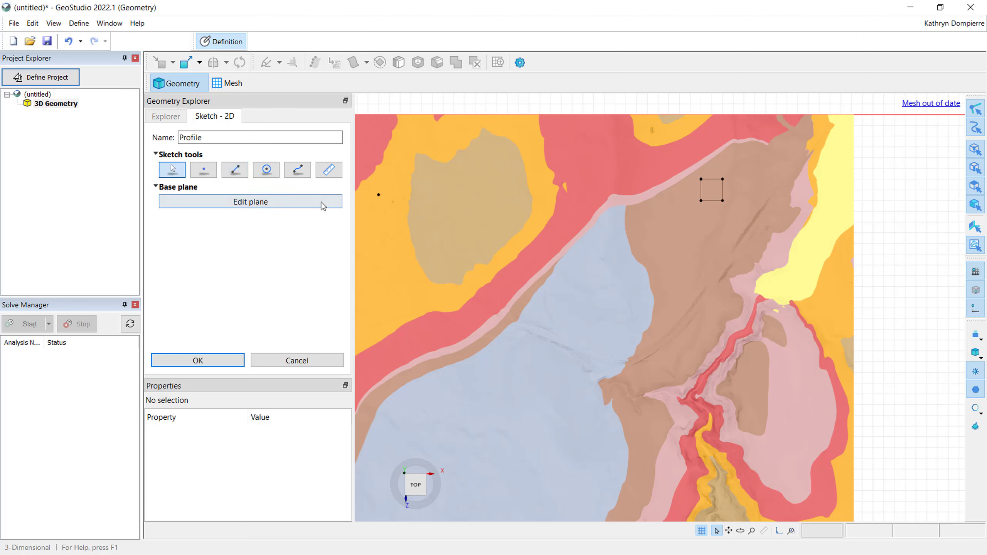
left_click(723, 179)
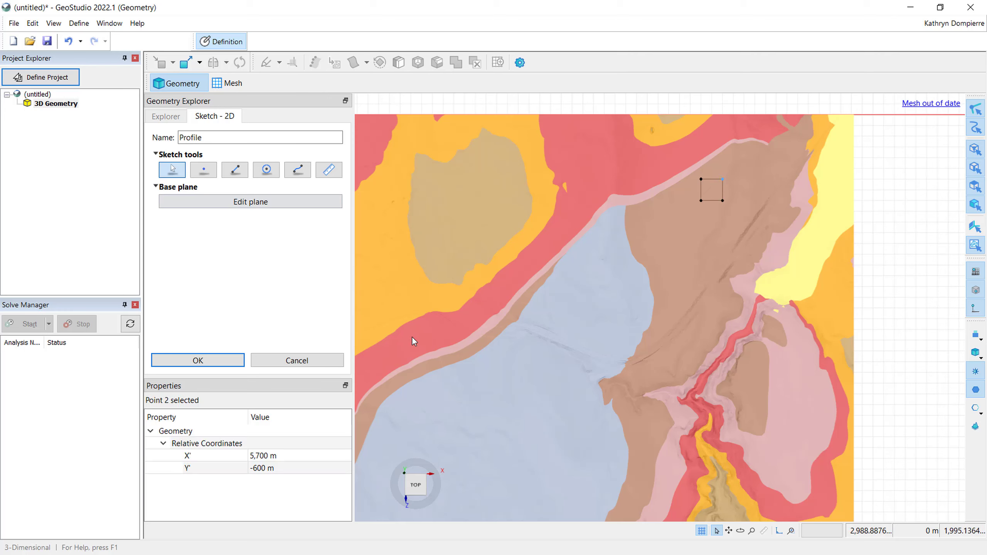
left_click(264, 456)
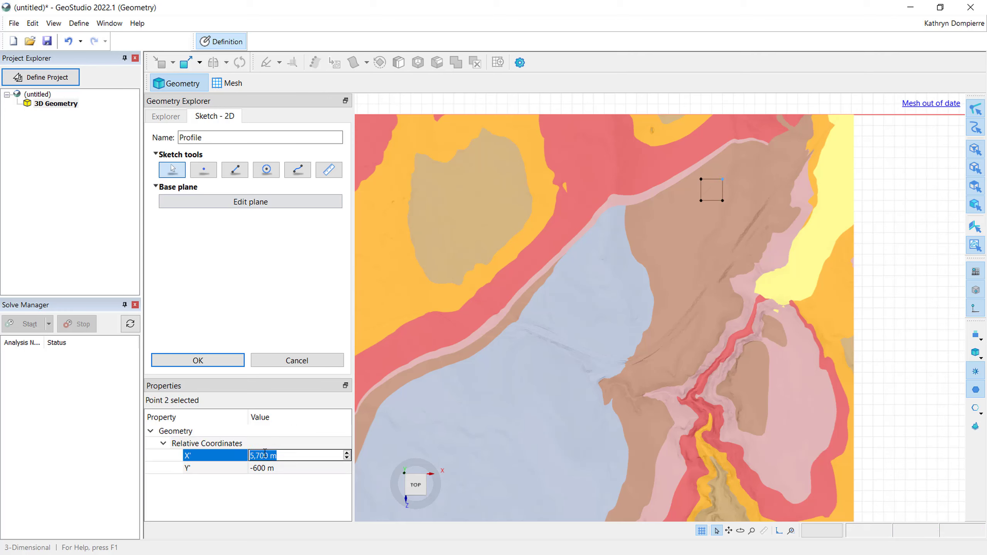
type("5665")
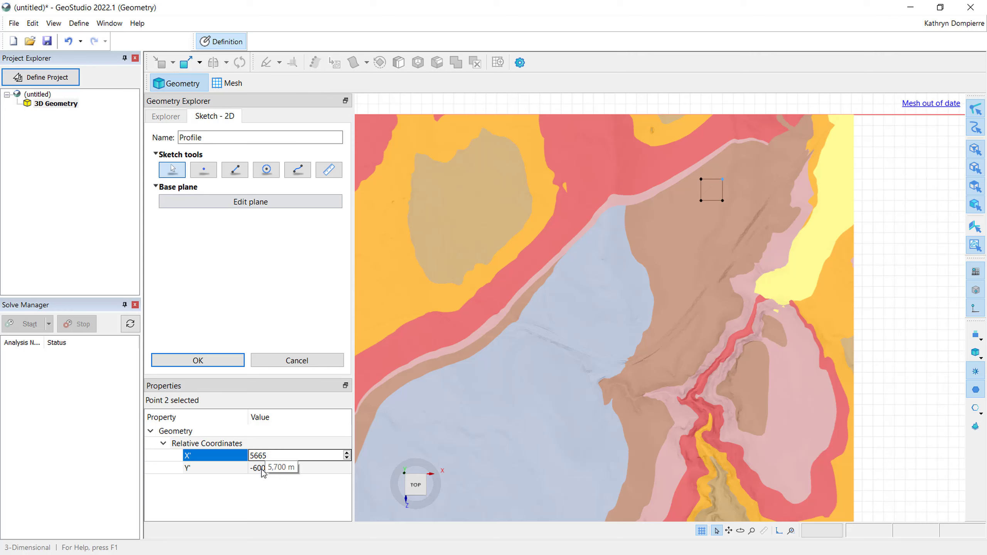
left_click(262, 471)
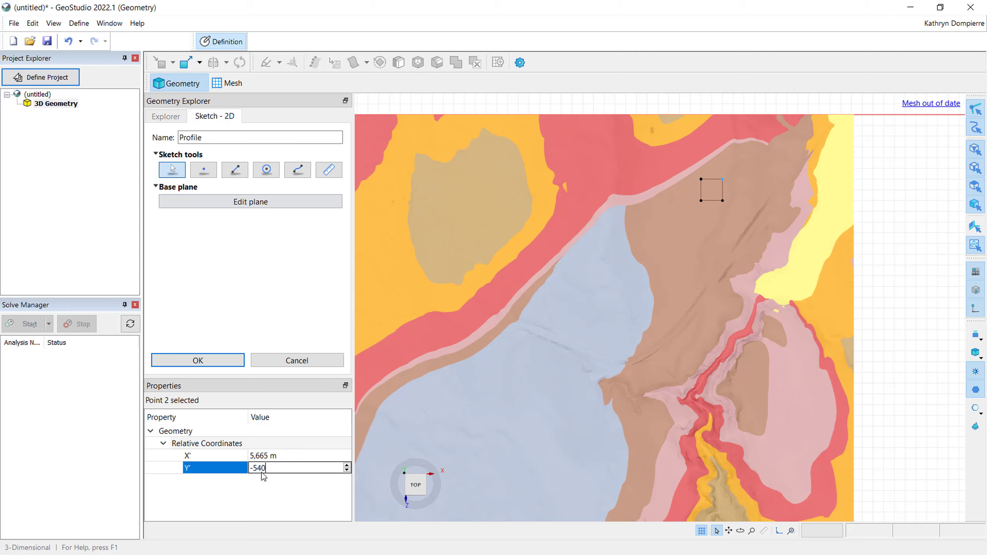
key("Return")
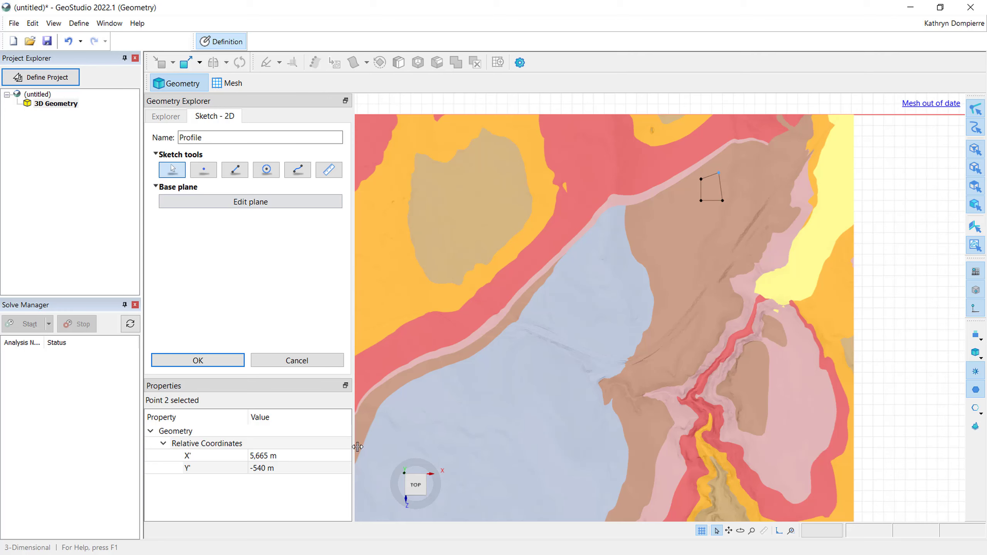
- Set the relative coordinates of the sketch's lower-right corner point to X' 5,665 m and Y' -610 m
left_click(723, 201)
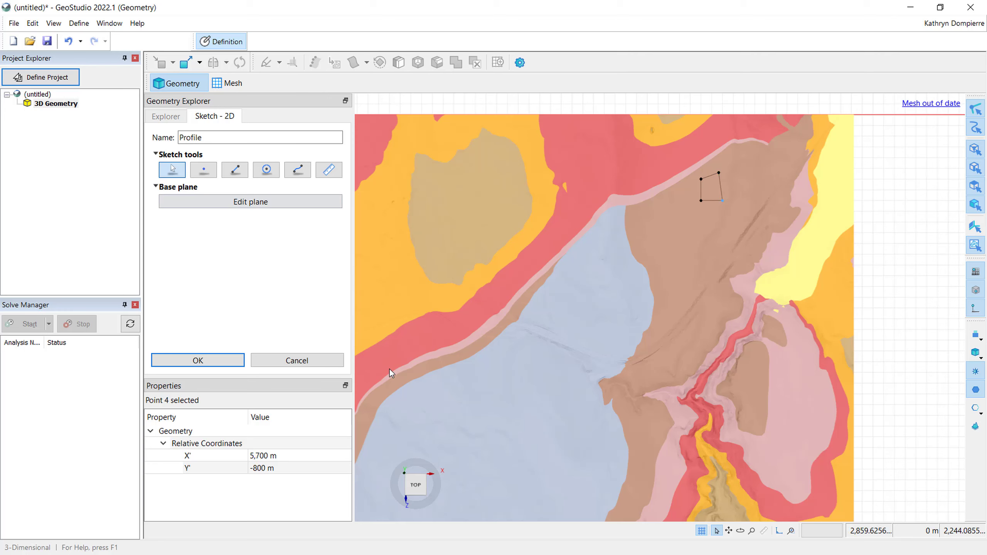
left_click(265, 455)
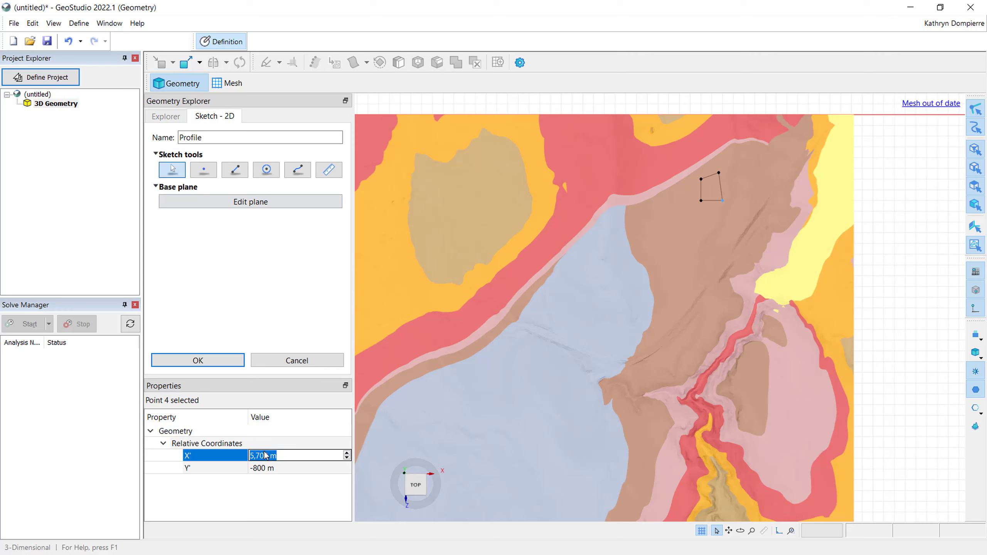
type("5,66")
type("5665")
left_click(265, 469)
type("-610")
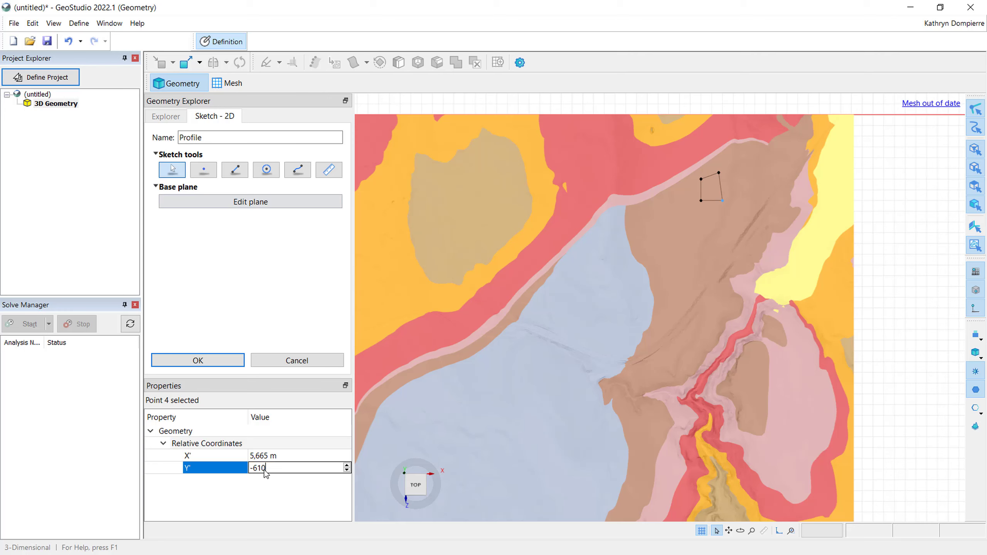
key("Return")
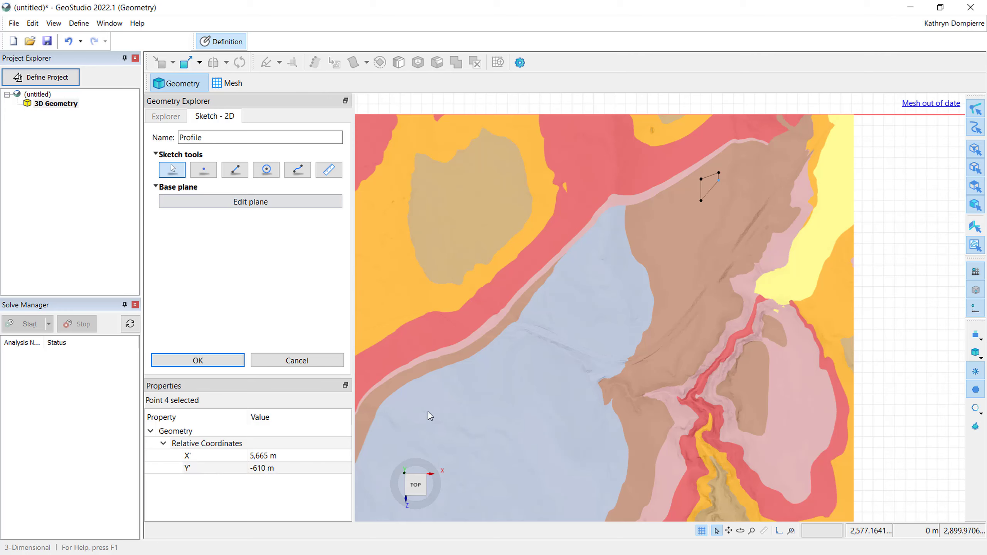
- Set the relative coordinates of the sketch's upper-left corner point to X' 5,595 m and Y' -540 m
left_click(701, 179)
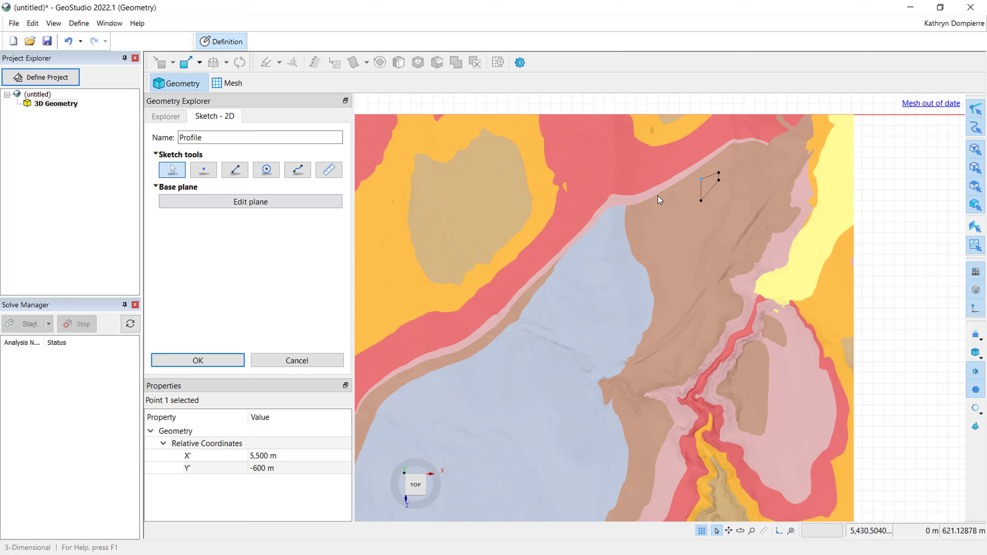
left_click(287, 455)
type("5595")
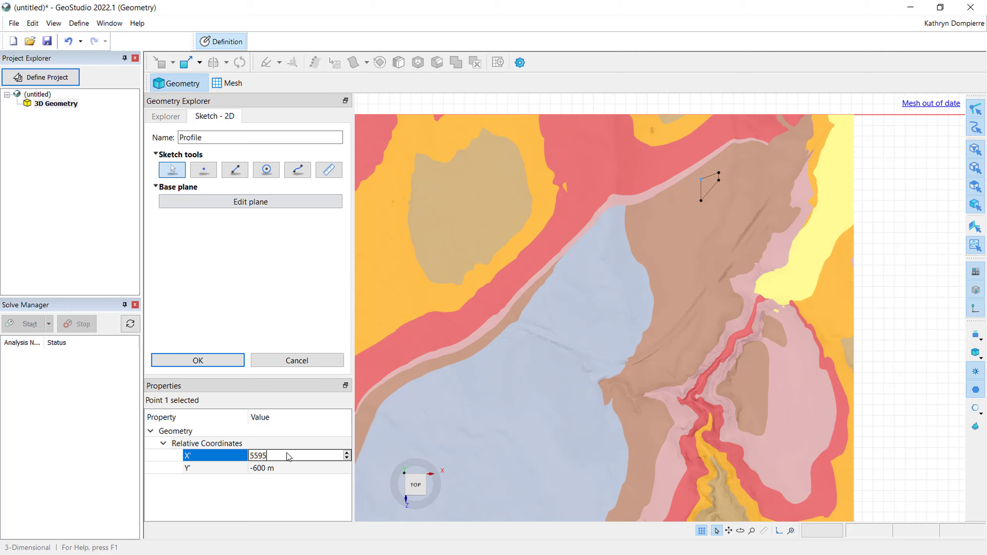
key("Return")
left_click(283, 468)
type("-54")
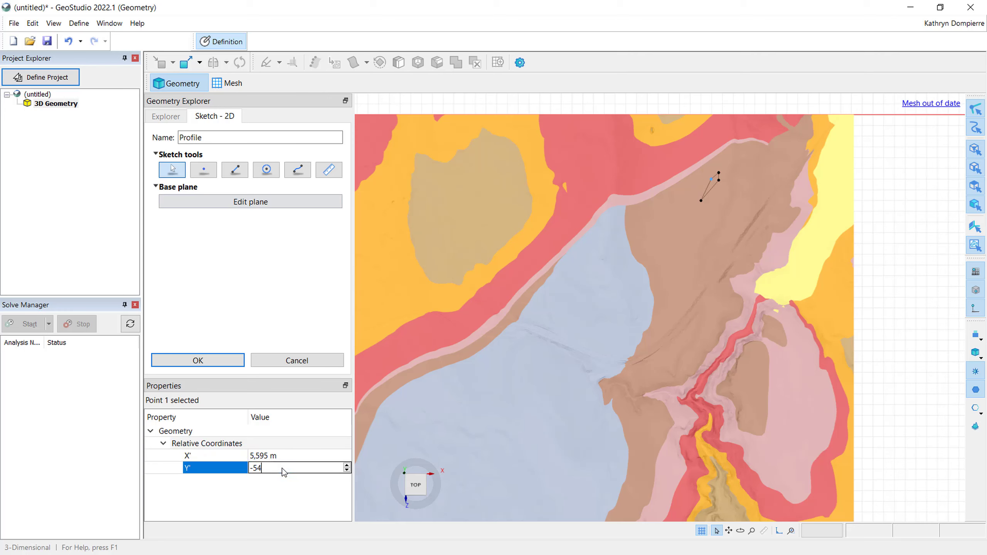
type("0")
key("Return")
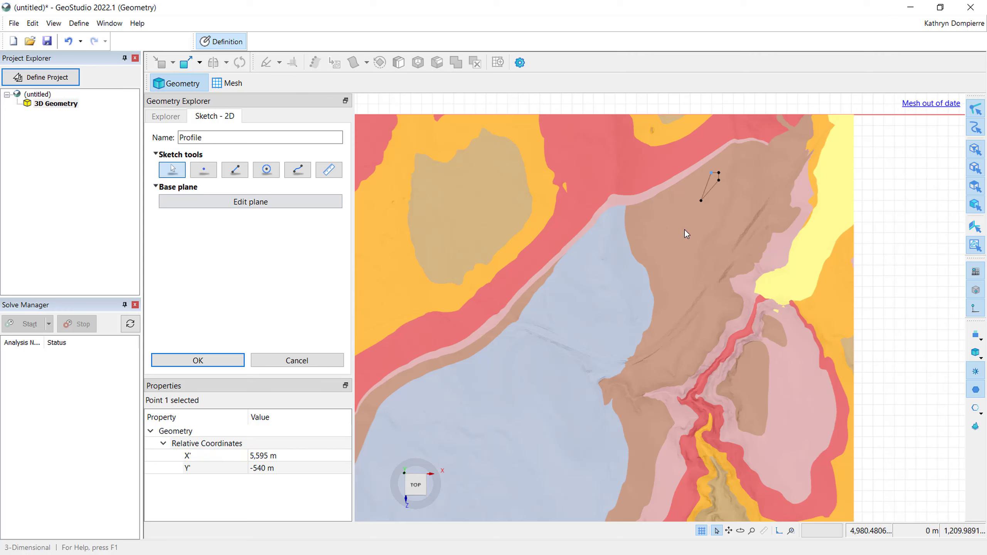
- Set the relative coordinates of the sketch's lower-left corner point to X' 5,595 m and Y' -610 m
left_click(702, 200)
left_click(268, 456)
type("55")
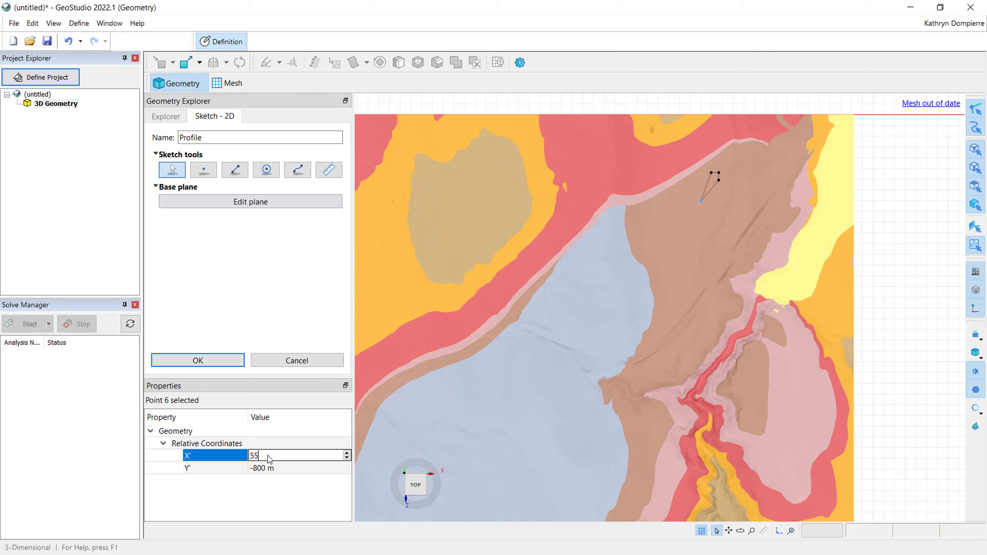
type("95")
left_click(264, 469)
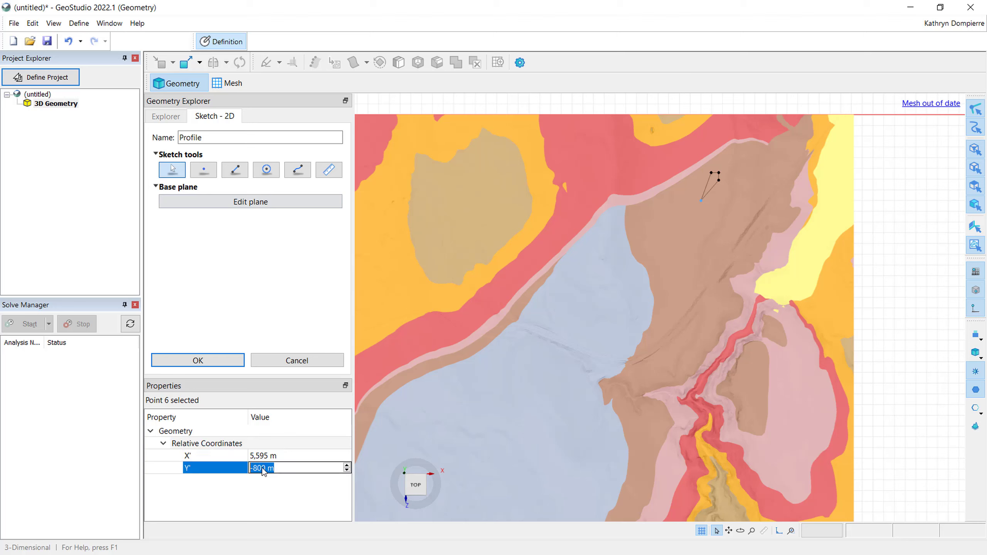
type("-610")
key("Return")
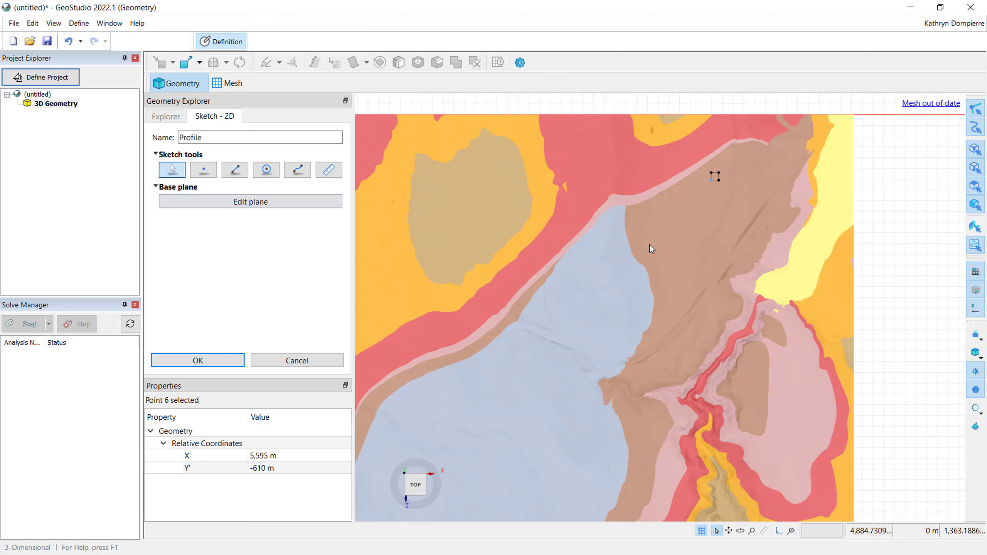
- Offset the Profile sketch's base plane by 300 m from the XZ plane and finish the sketch
scroll(736, 180, "up", 2)
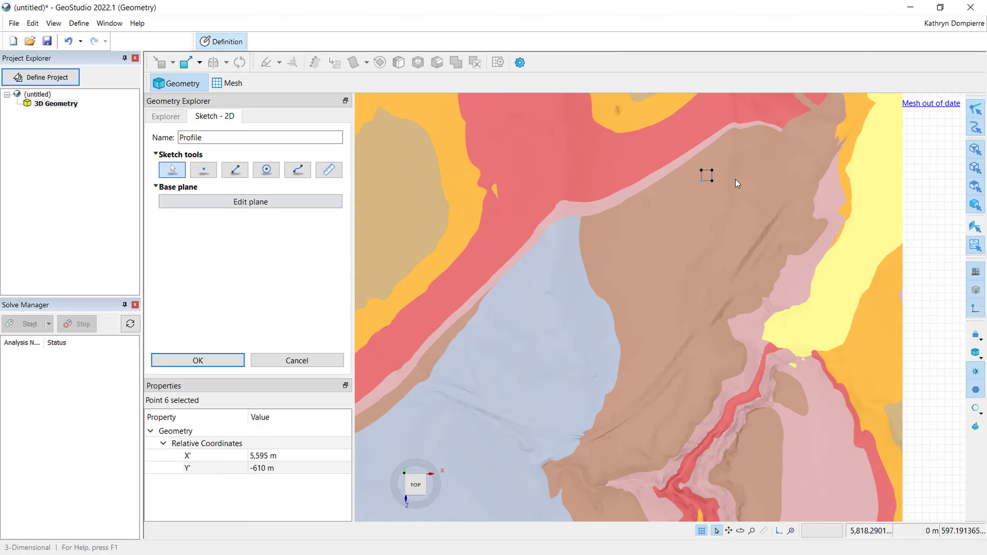
left_click(240, 202)
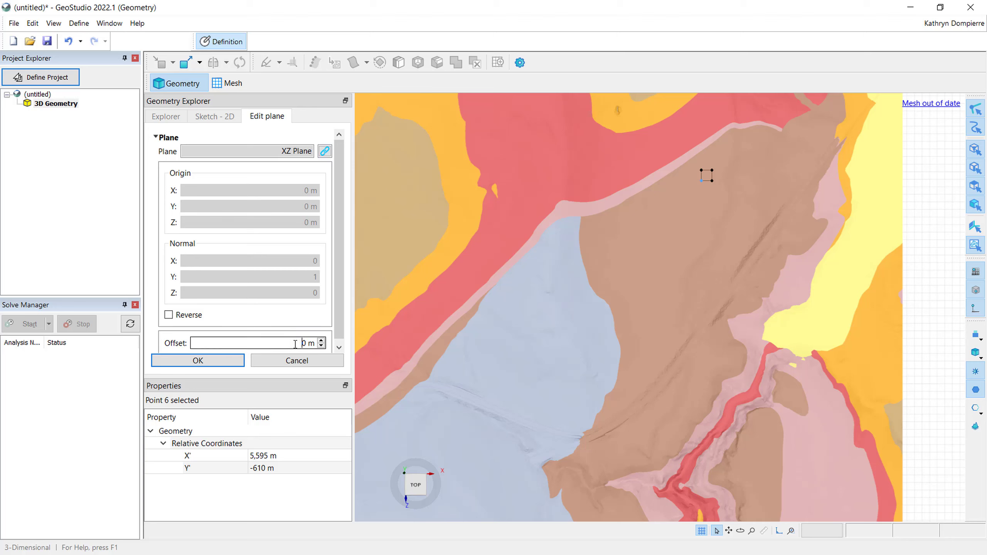
type("30")
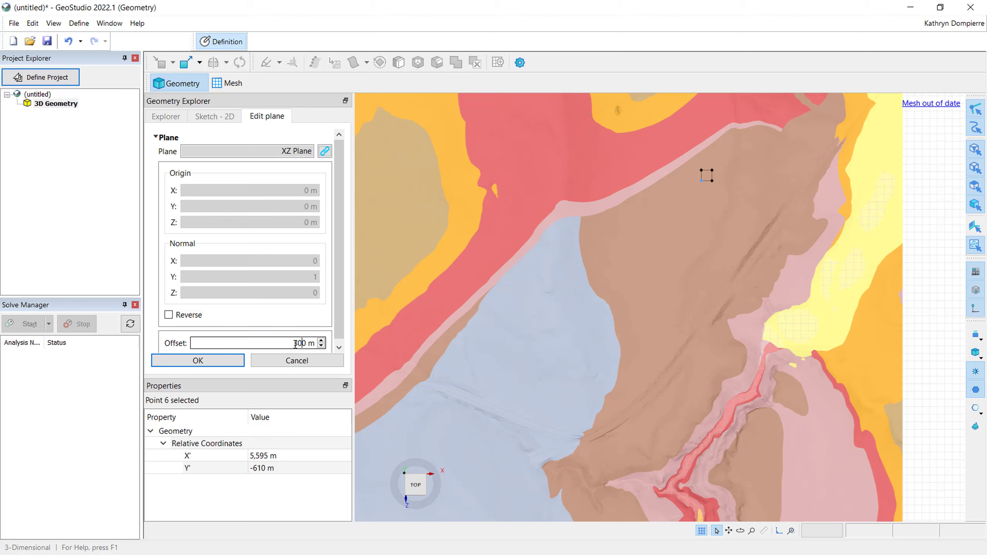
left_click(230, 362)
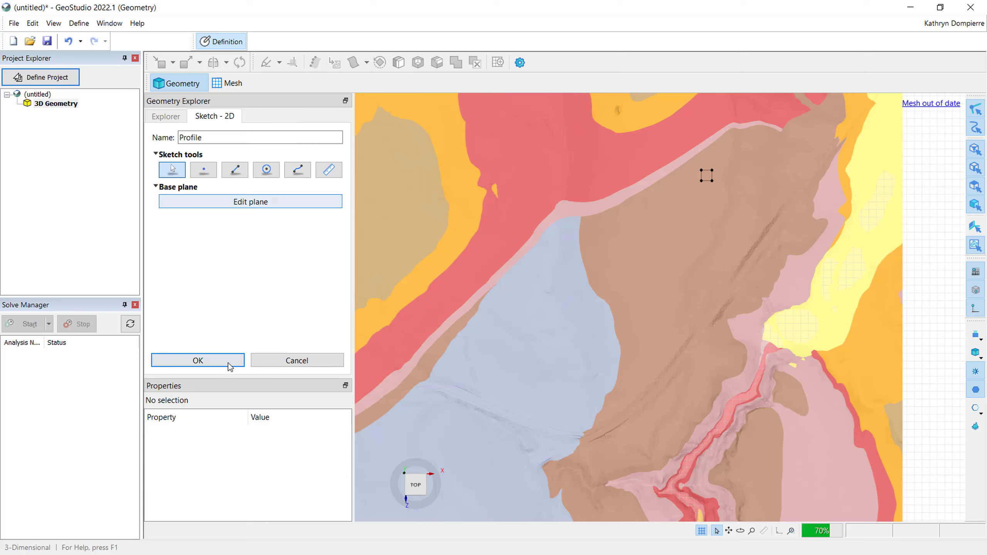
left_click(228, 363)
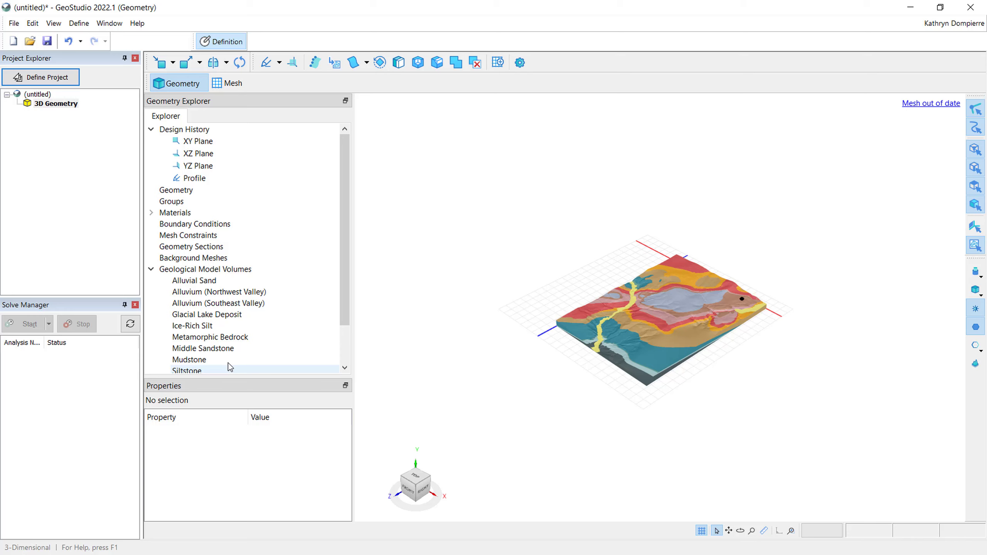
- Hide all geological model volumes from Alluvial Sand through Upper Sandstone and clear the selection
left_click(222, 281)
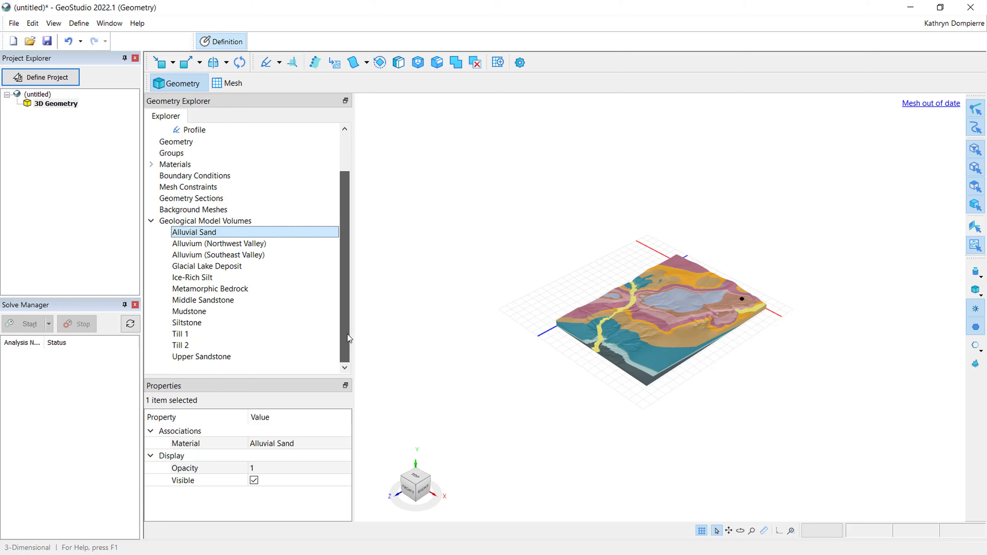
scroll(341, 299, "down", 2)
left_click(264, 357, "shift")
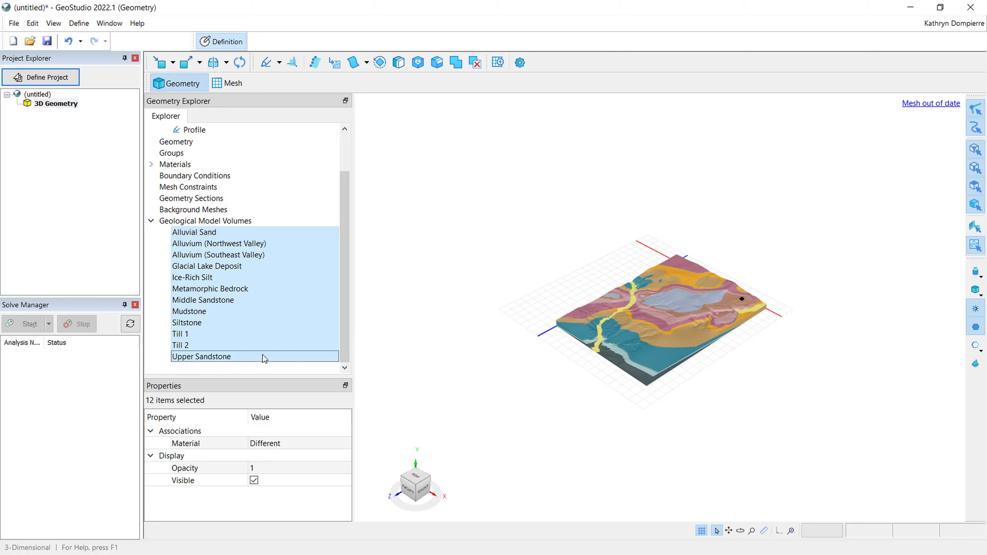
left_click(254, 482)
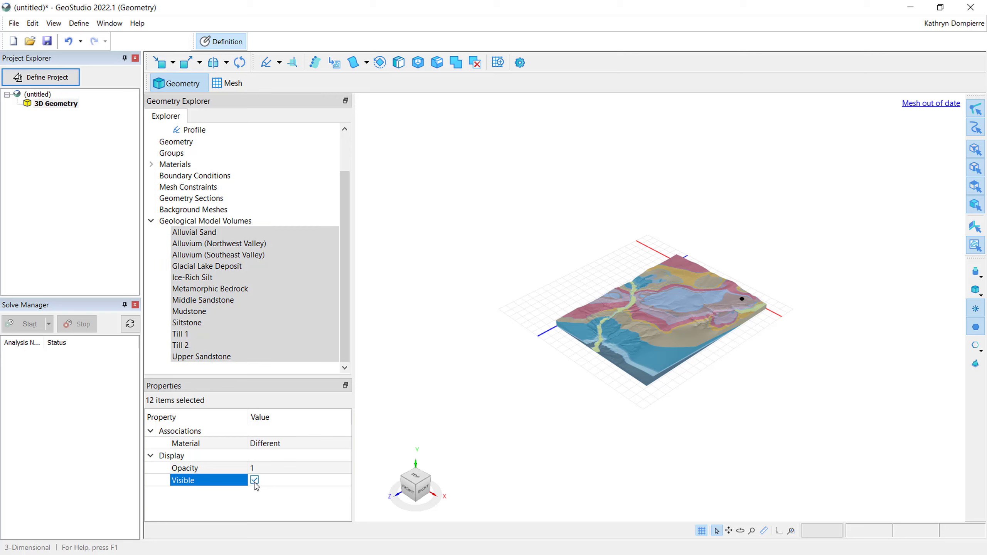
left_click(255, 481)
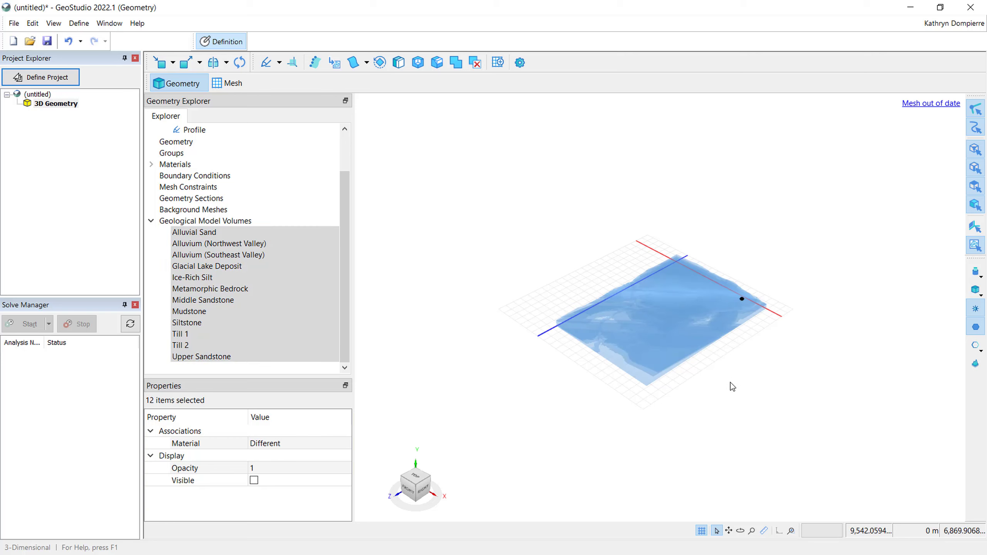
left_click(745, 334)
scroll(744, 331, "up", 10)
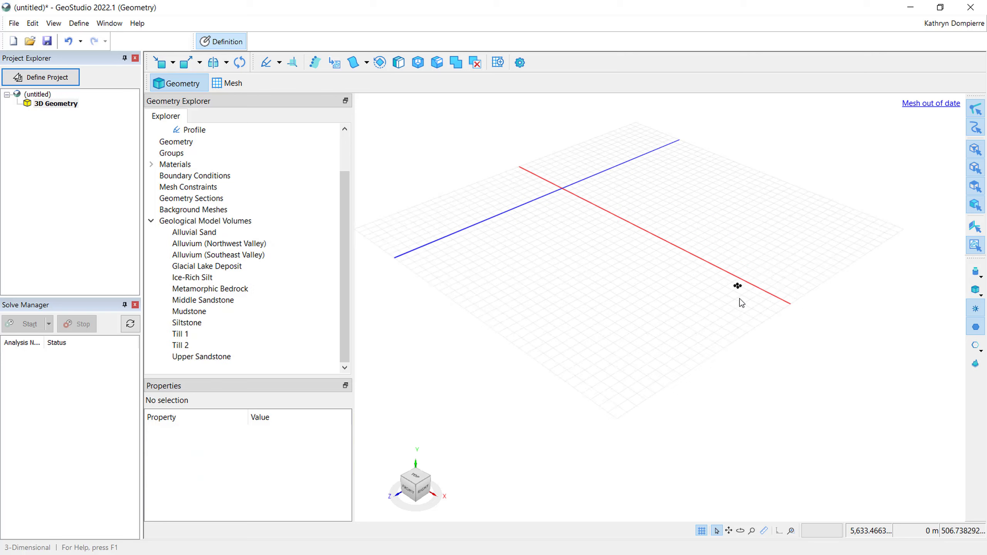
- Rename the Profile feature in the design history as "Domain - Sketch"
scroll(740, 299, "up", 4)
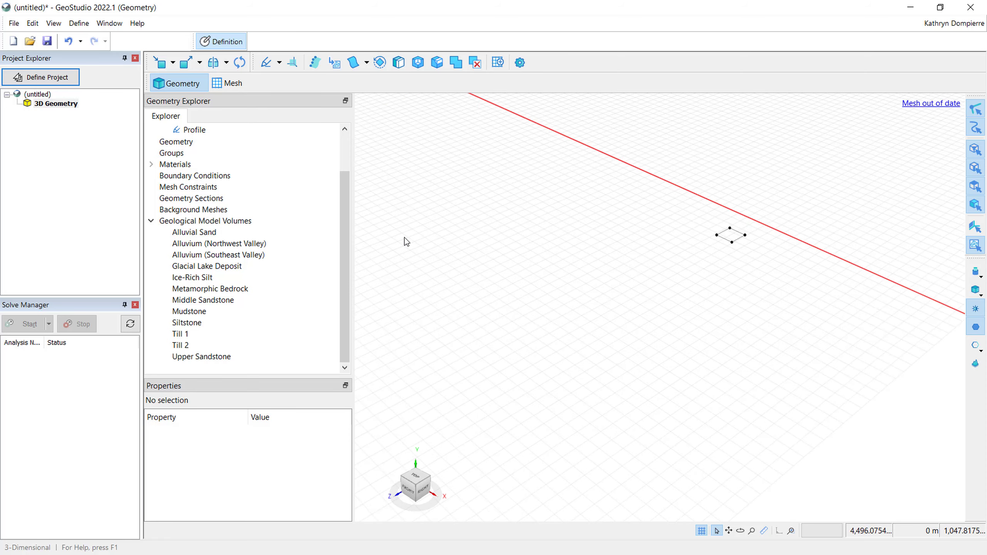
scroll(341, 154, "up", 2)
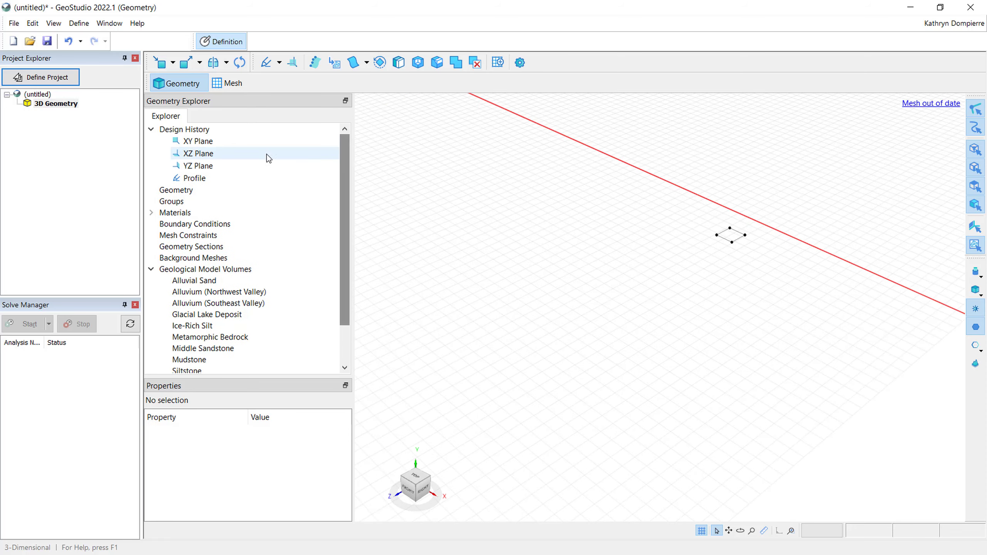
left_click(206, 184)
left_click(202, 180)
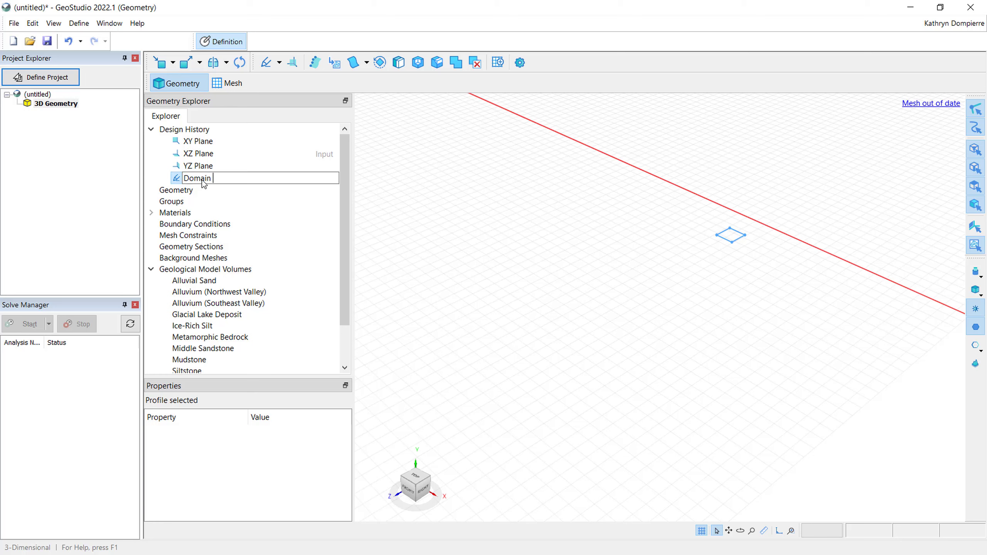
type("Domain - Sketch")
key("Return")
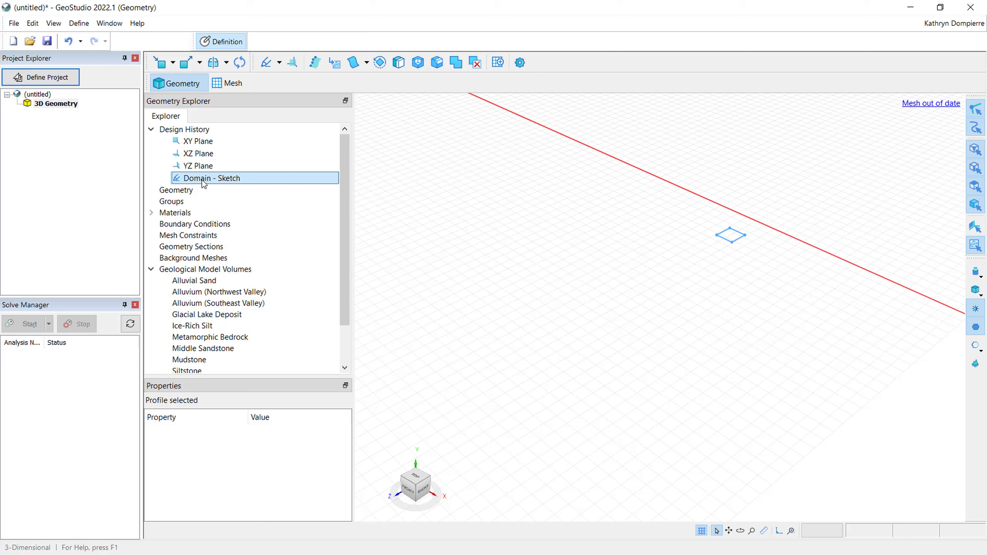
- Extrude the Domain - Sketch profile with a single slice at 800 m
right_click(203, 182)
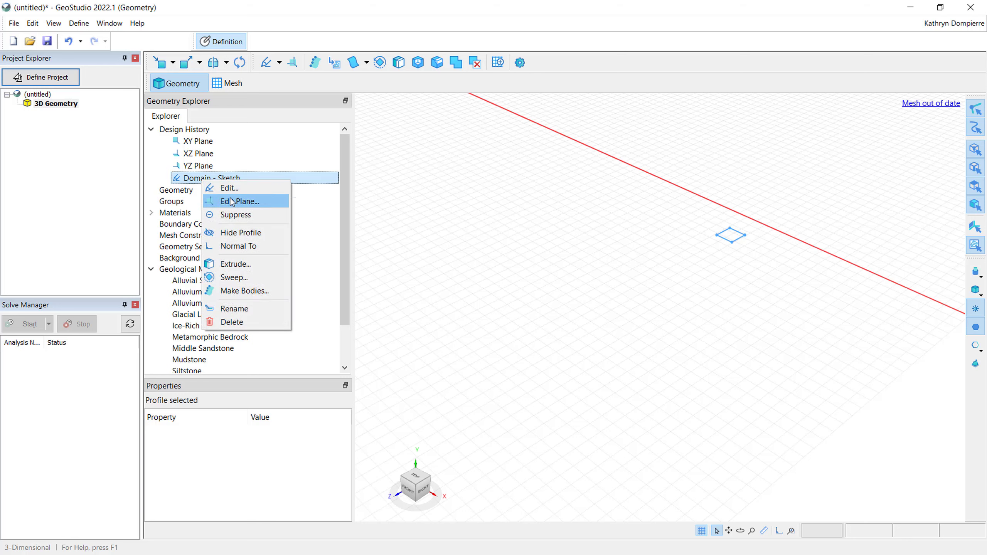
left_click(257, 266)
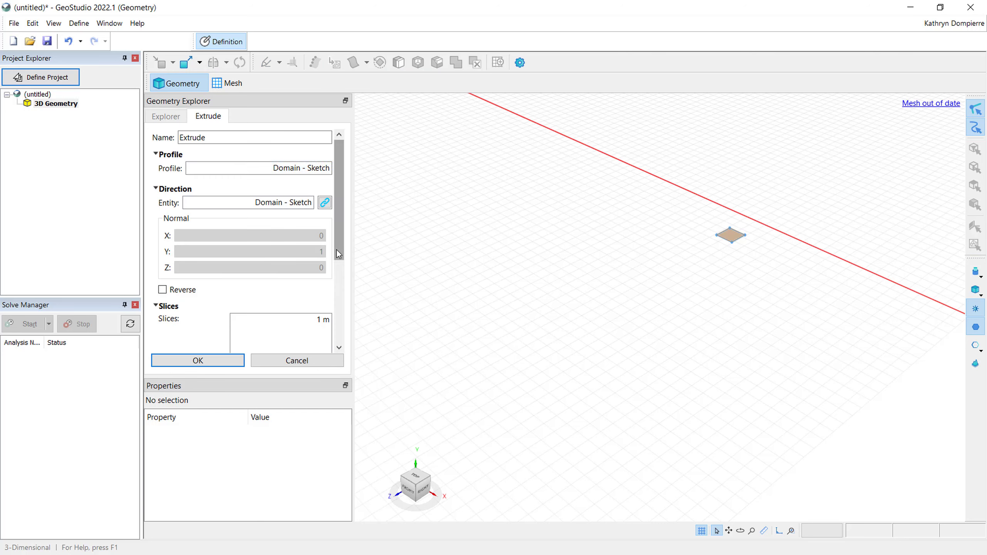
left_click_drag(336, 250, 346, 299)
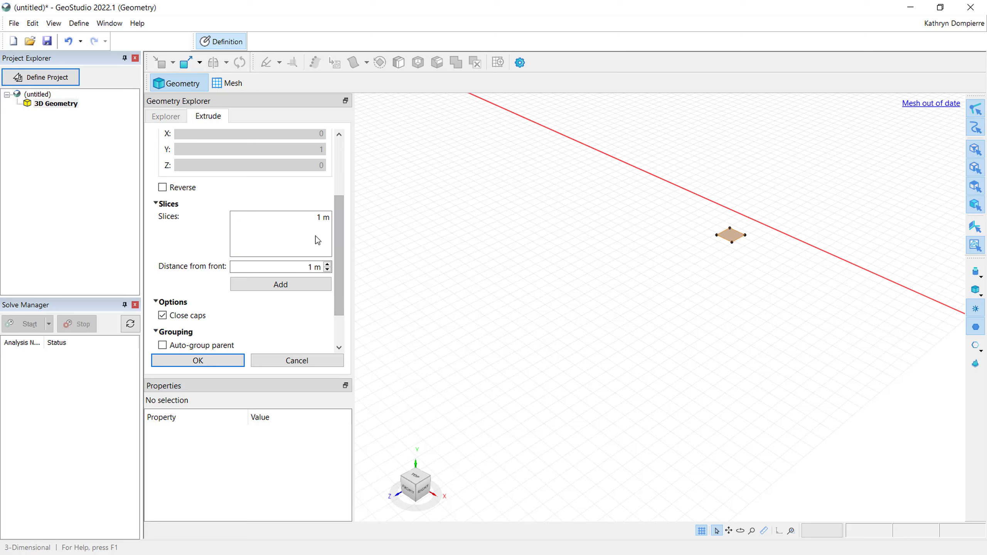
left_click(315, 218)
right_click(312, 216)
left_click(331, 225)
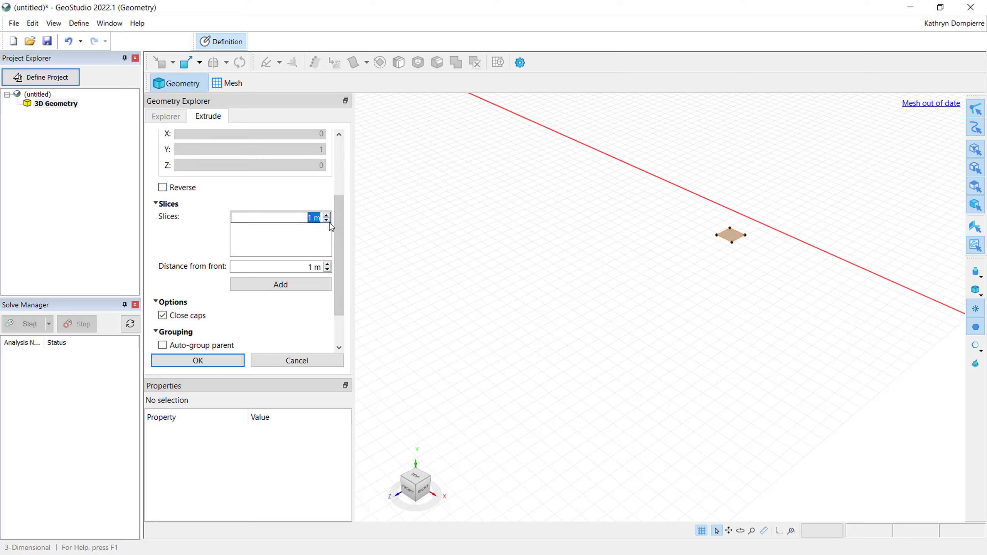
key("Return")
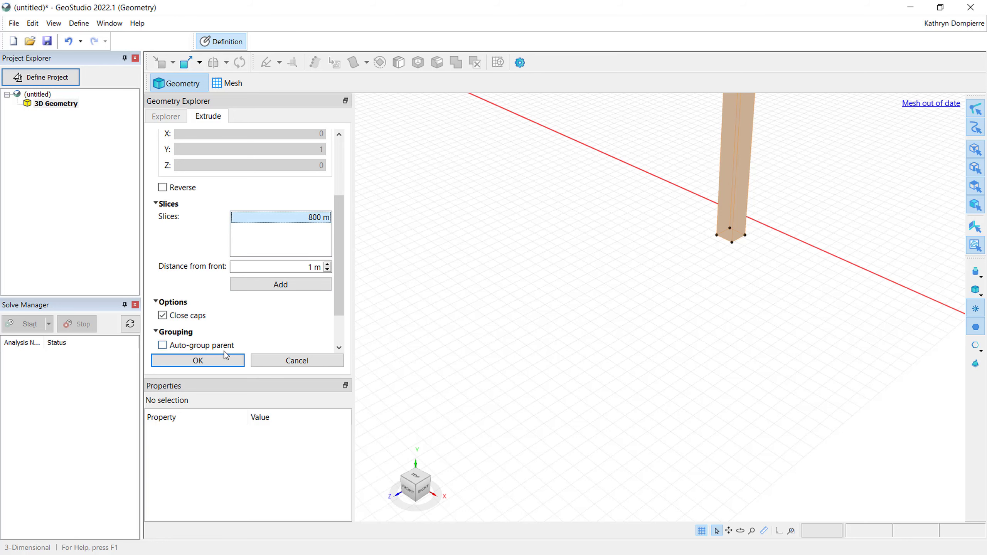
left_click(217, 360)
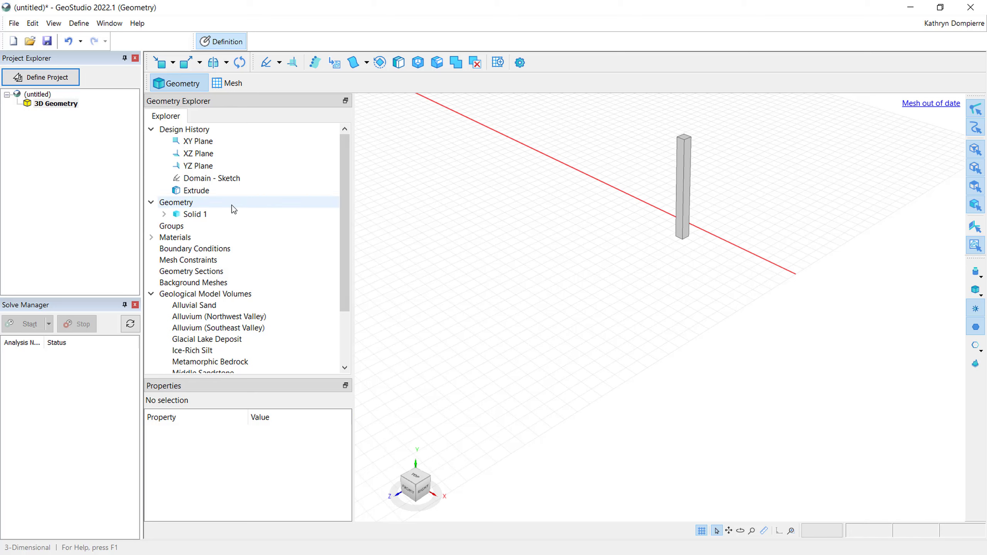
- Rename the extrusion feature in the design history as "Domain - Extrude"
left_click(212, 217)
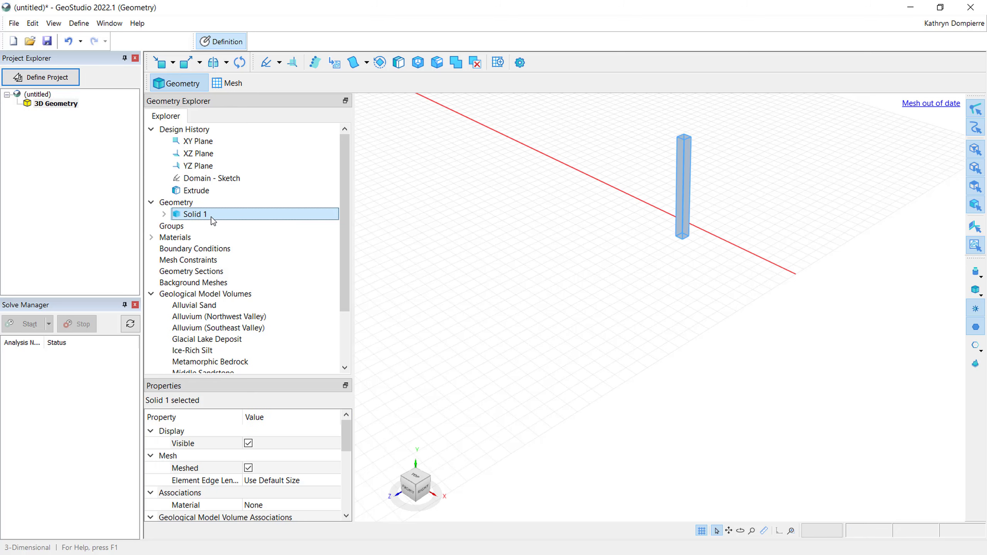
left_click(206, 191)
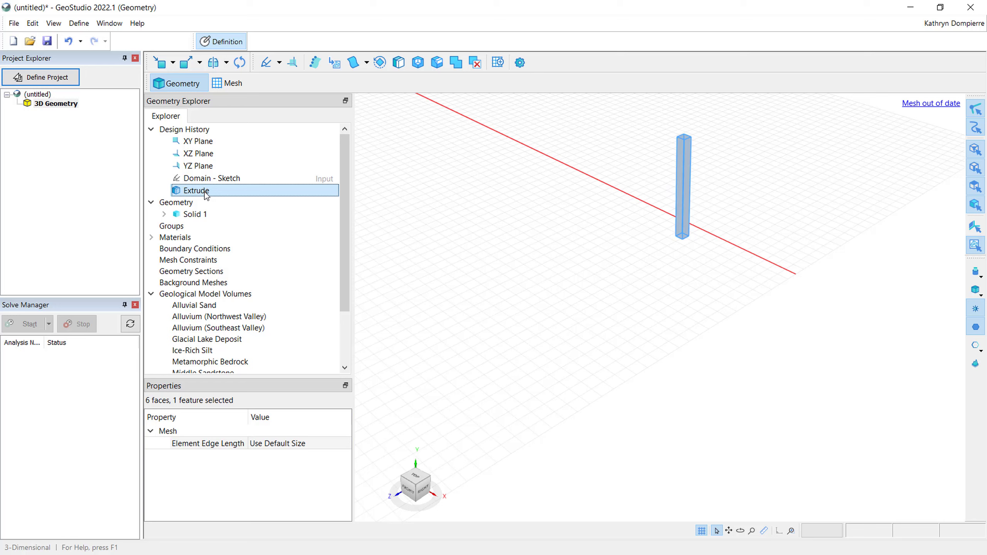
left_click(205, 190)
type("Domain")
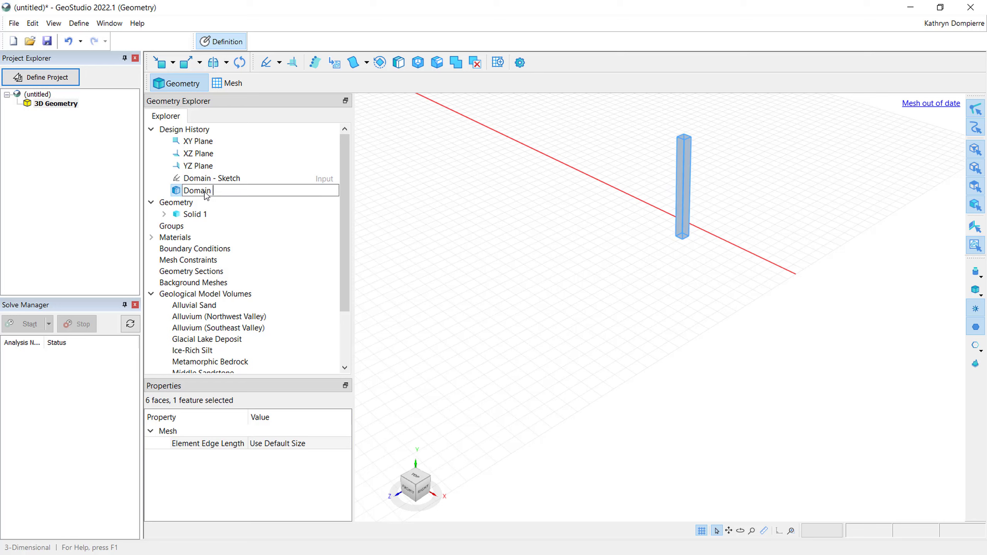
type(" - Extrude")
key("Return")
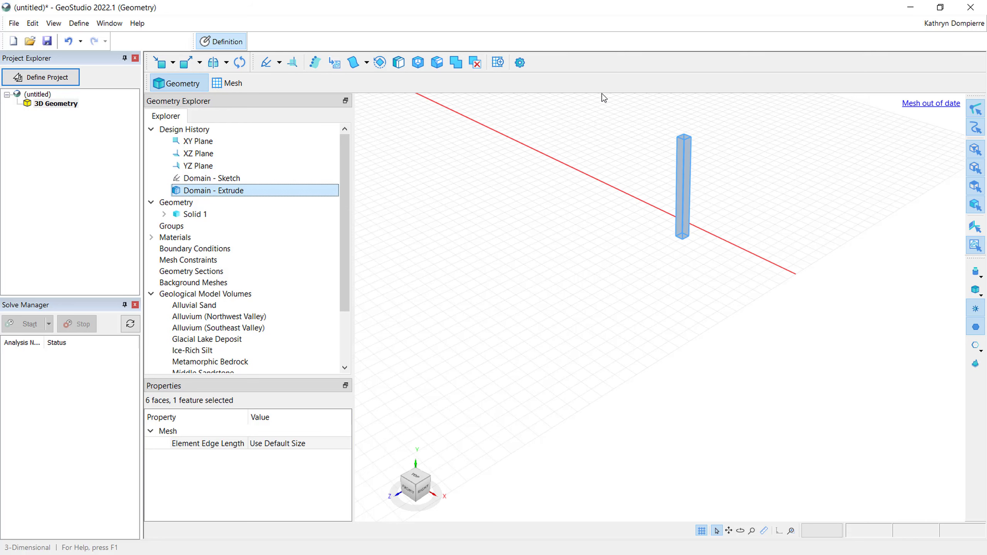
- Start a background mesh import from Central, using the nam-demo server and the Transportation Solution Demo project
scroll(660, 156, "up", 4)
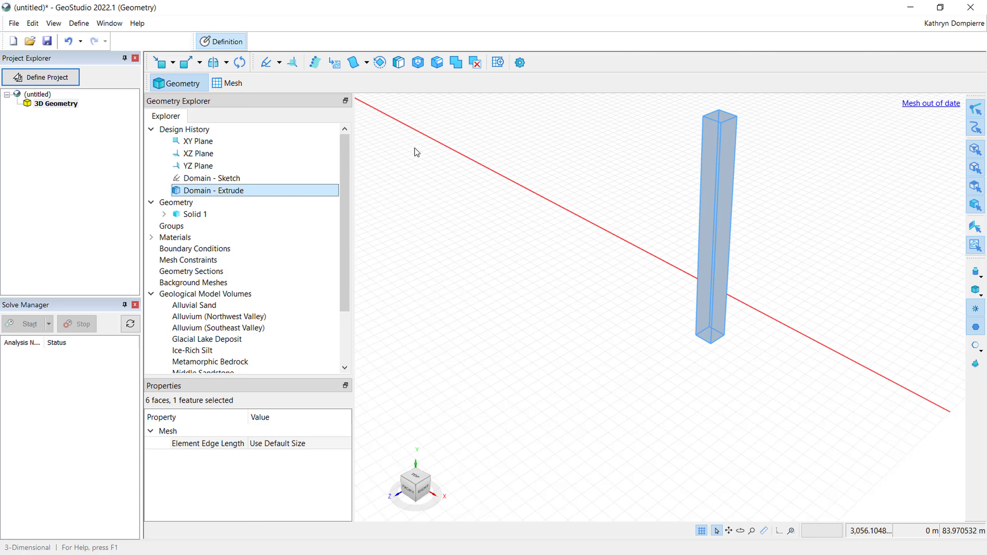
left_click(171, 66)
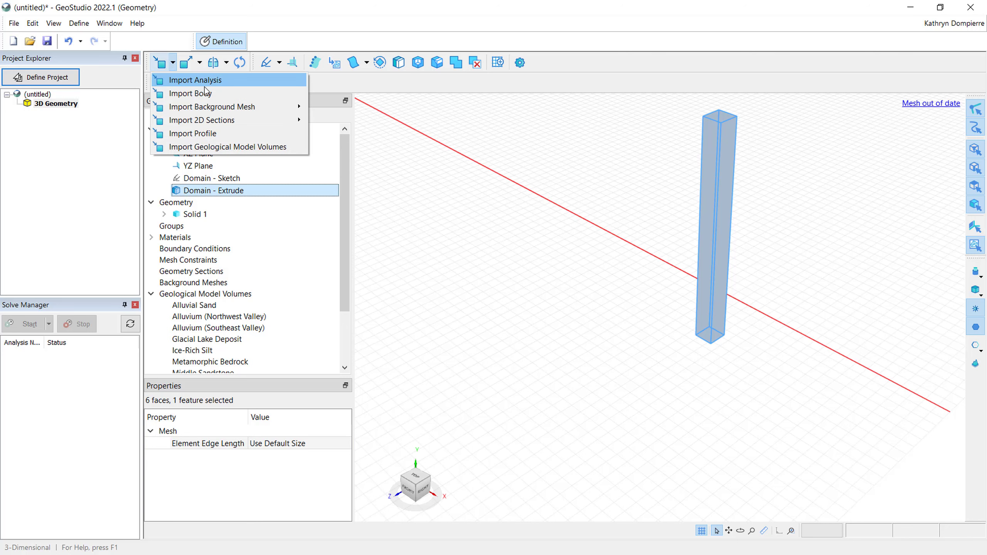
mouse_move(294, 114)
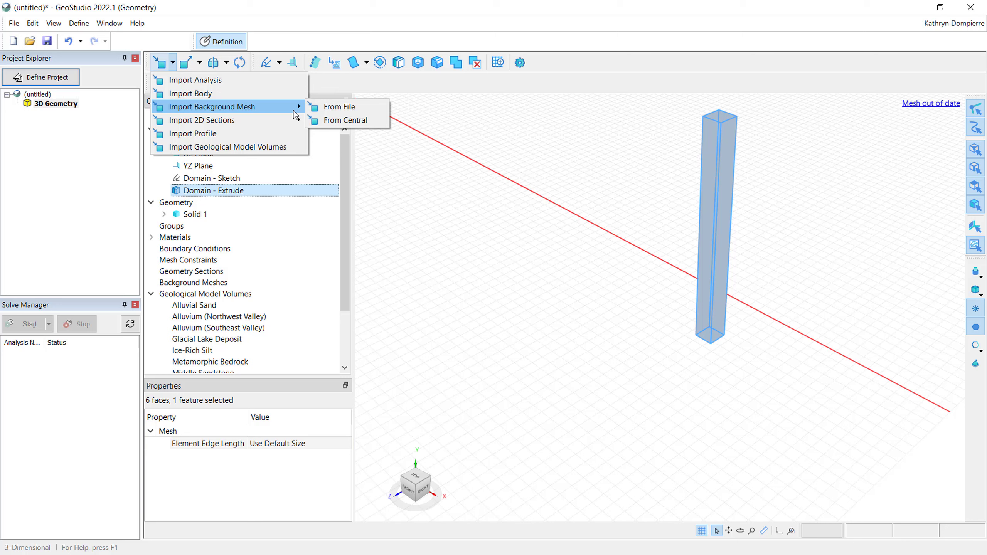
left_click(376, 121)
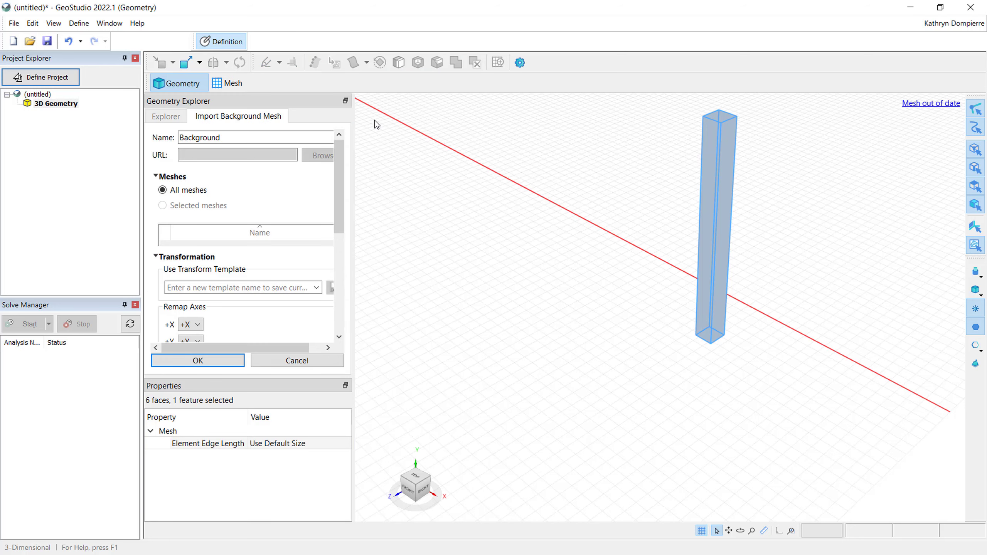
left_click(375, 198)
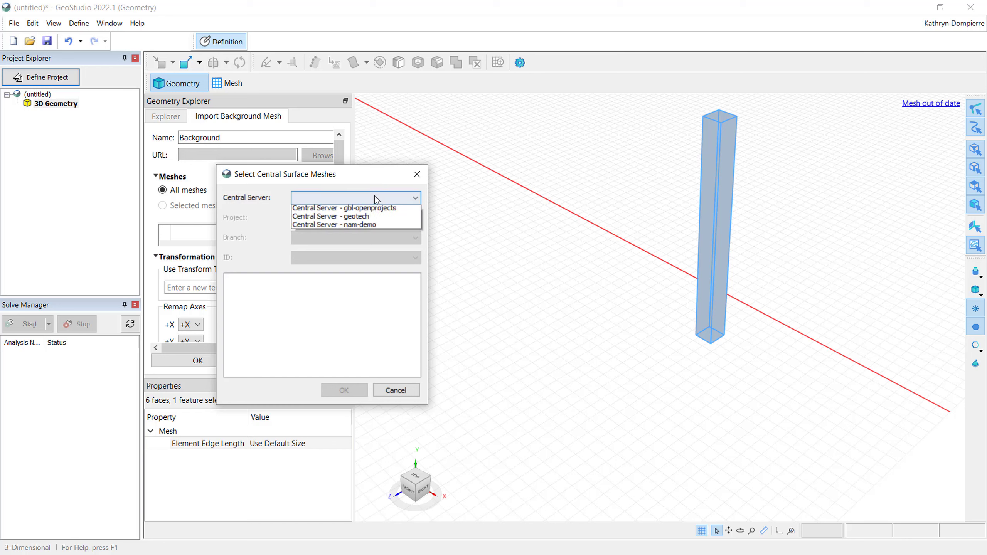
left_click(375, 240)
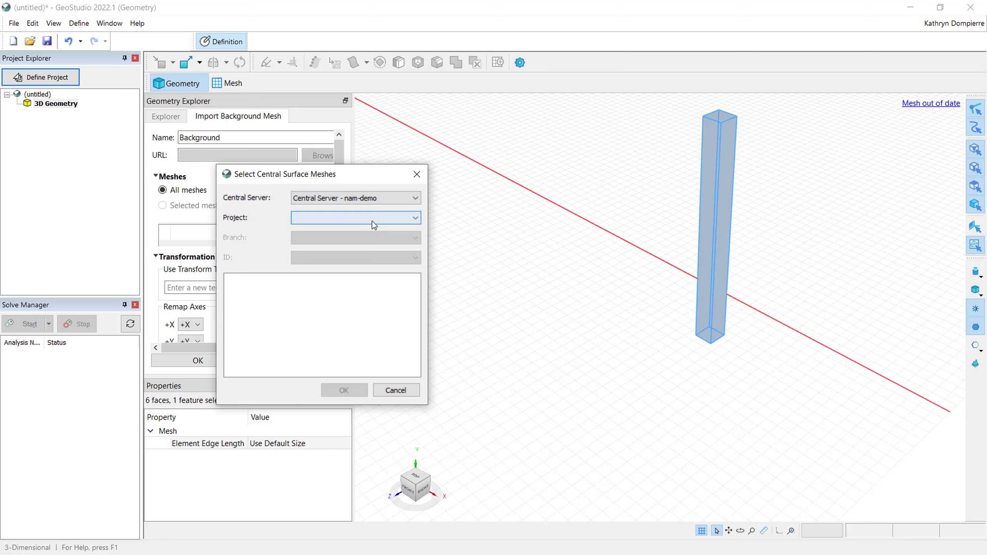
left_click(374, 225)
left_click(375, 238)
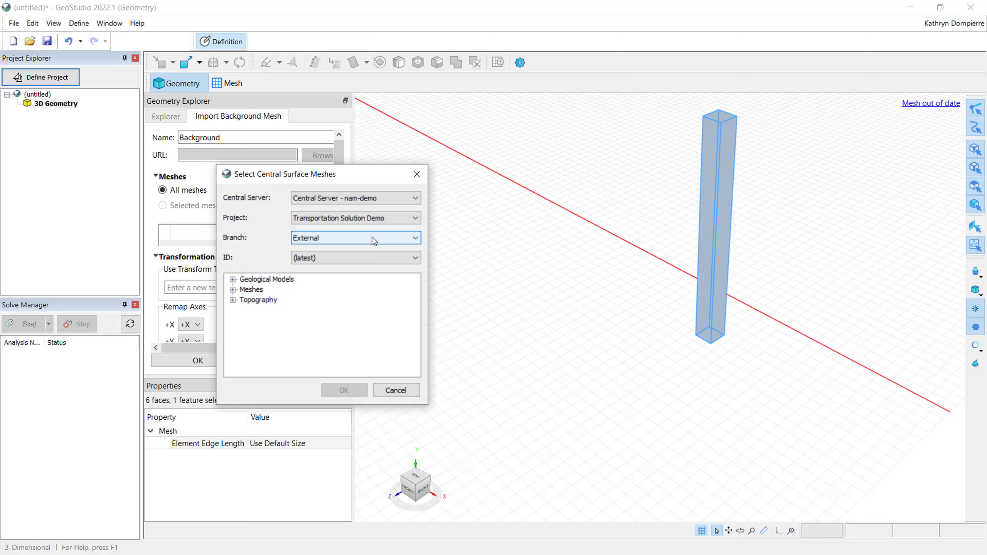
- Choose the Permafrost branch with ID 957 and select its Topography mesh for import
left_click(374, 241)
left_click(365, 287)
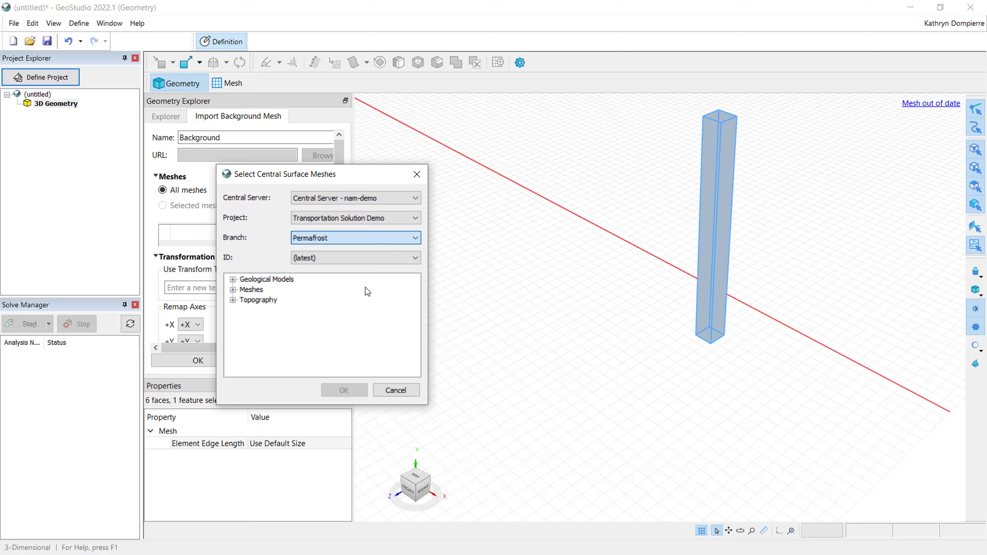
left_click(346, 261)
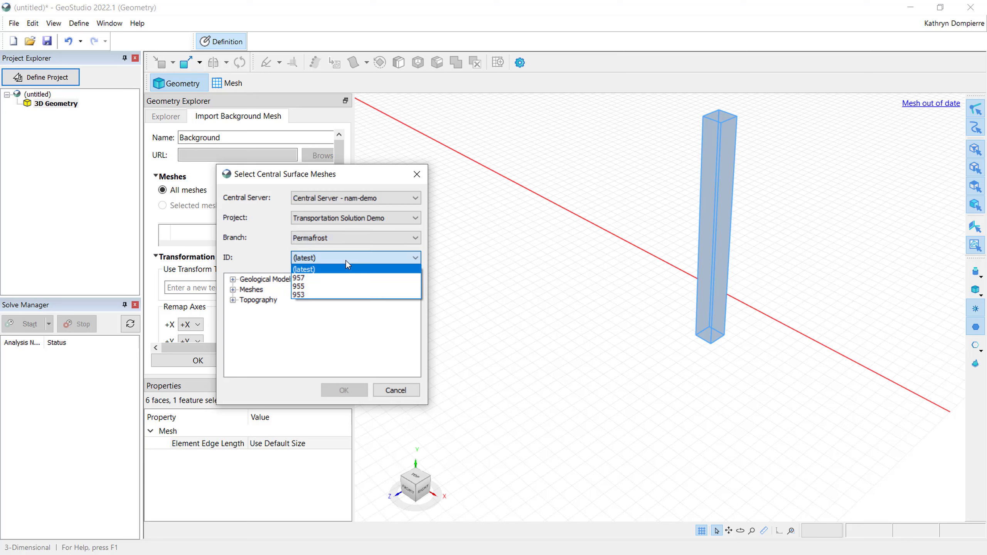
left_click(341, 275)
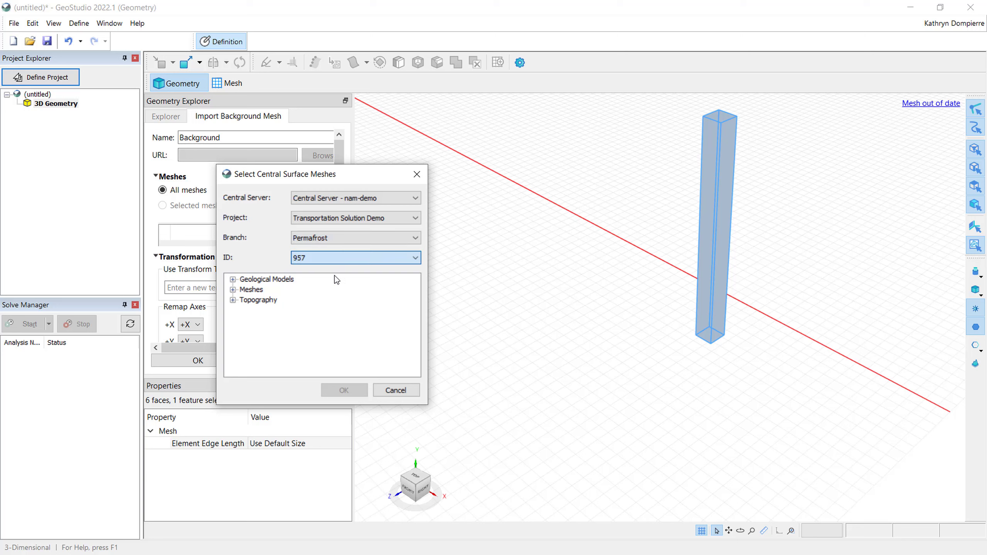
left_click(233, 300)
left_click(255, 310)
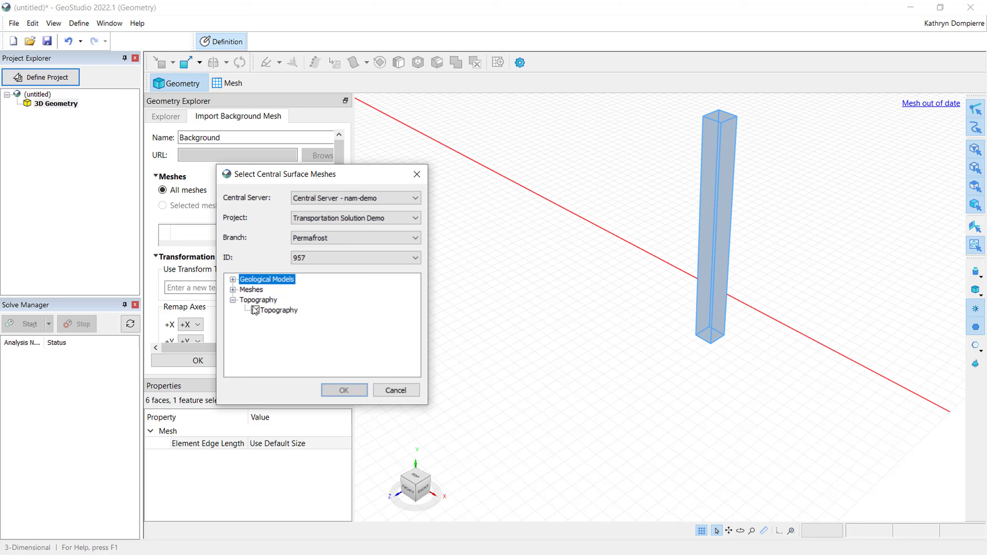
left_click(339, 391)
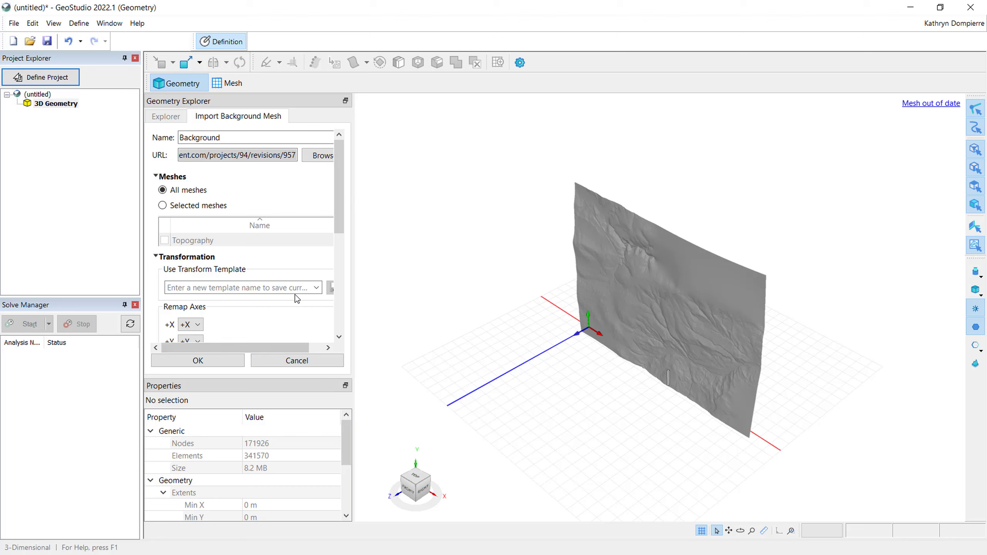
- Apply the "Geological Model Volume Transformation" template to the Topography mesh and complete the background mesh import
left_click(316, 288)
left_click(312, 300)
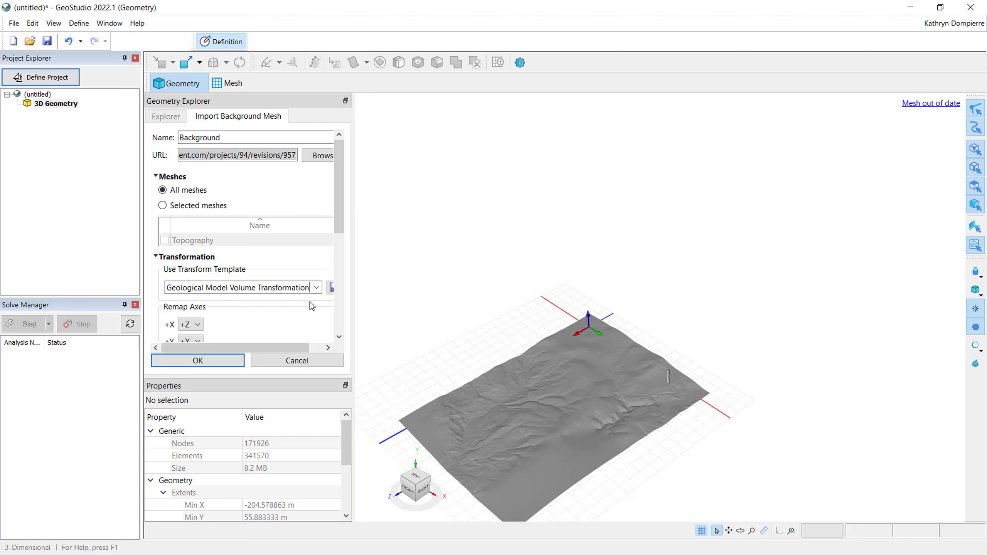
left_click(223, 363)
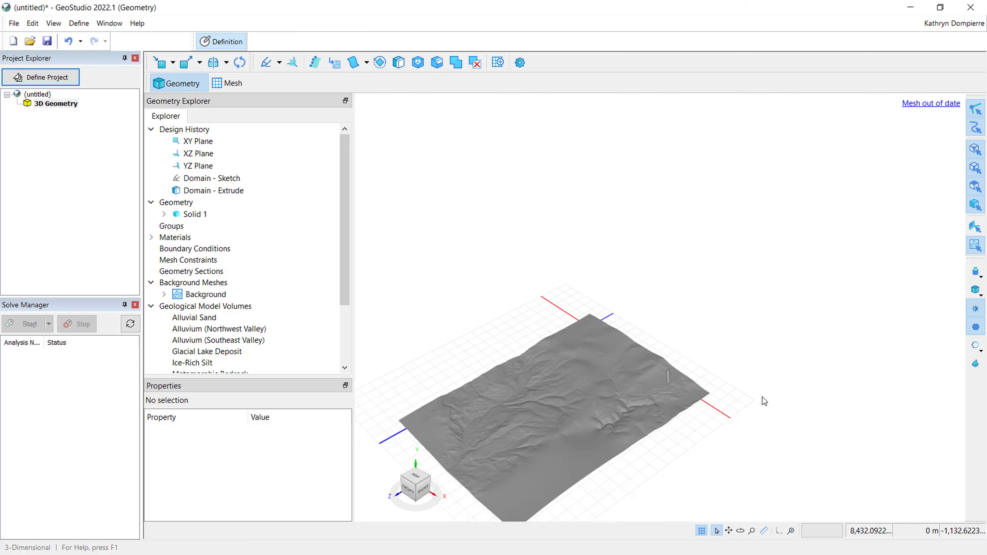
- Start a Fit Surface to Background Mesh operation and choose the imported Topography mesh as its background mesh
scroll(774, 393, "down", 2)
scroll(630, 489, "up", 4)
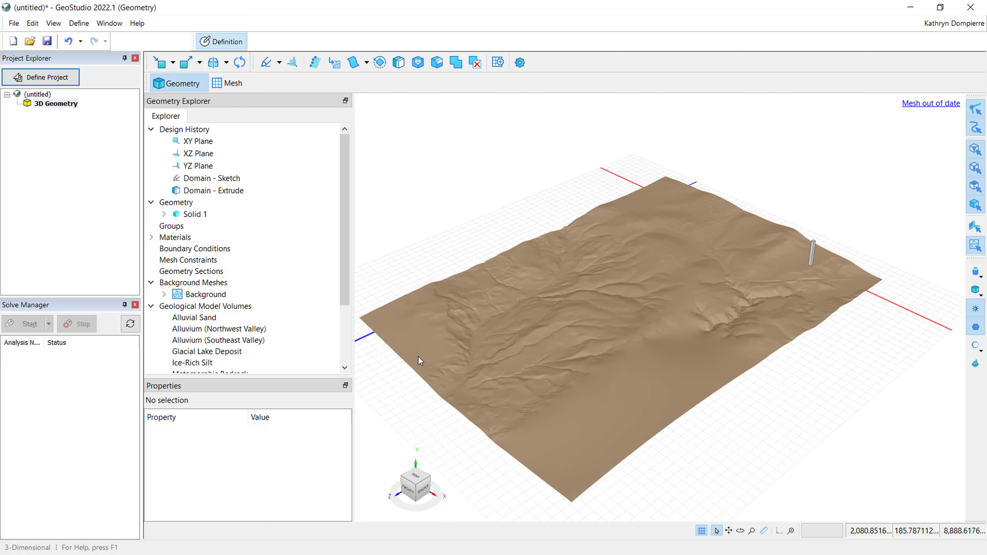
left_click(216, 300)
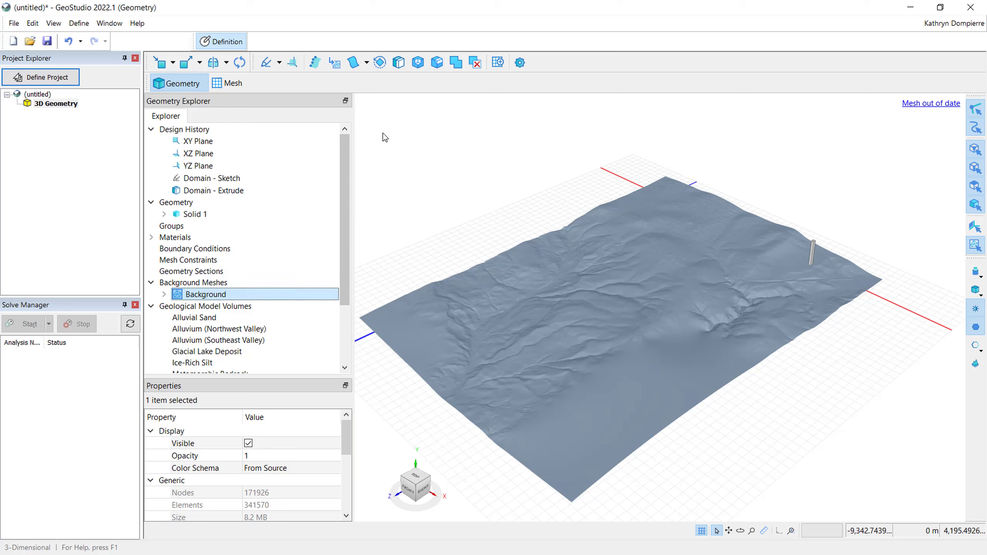
left_click(366, 62)
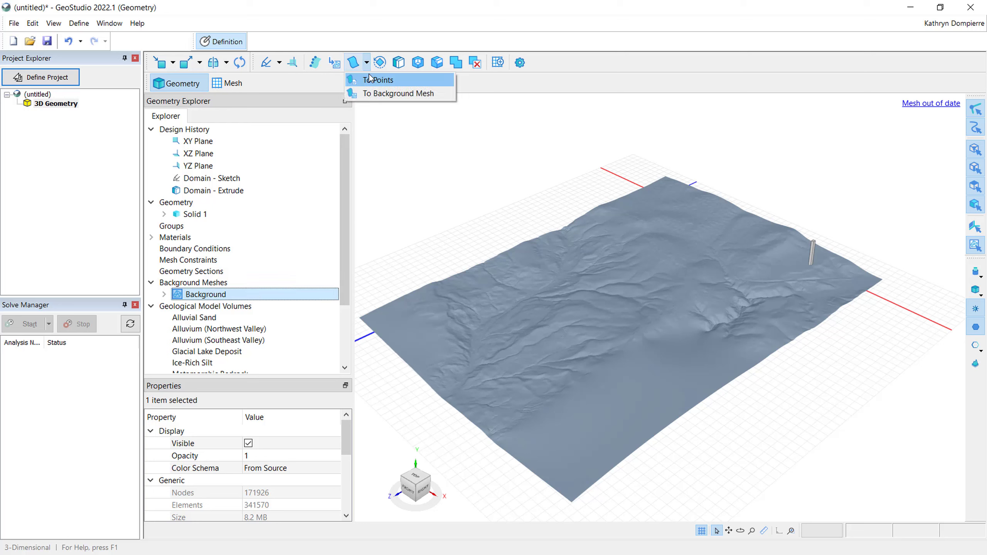
left_click(442, 95)
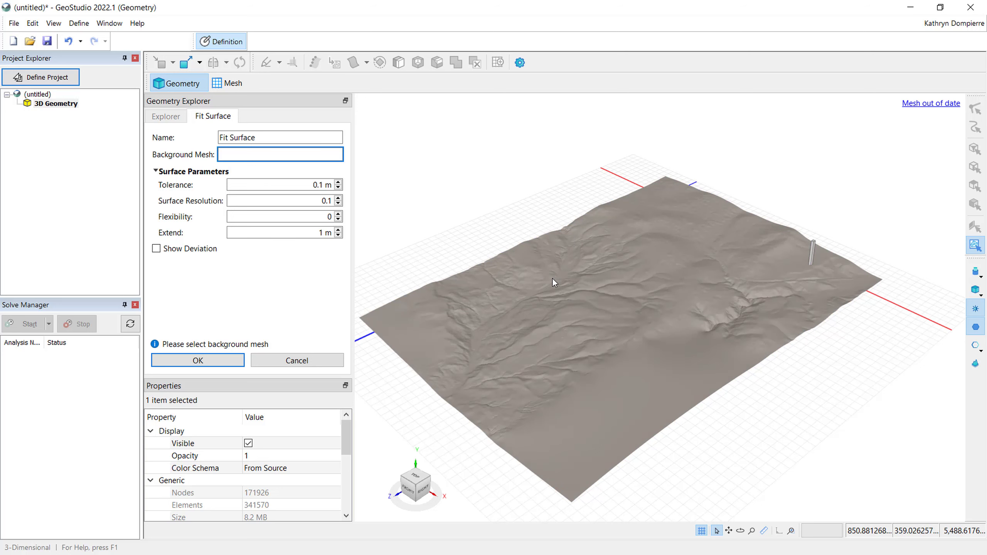
left_click(571, 294)
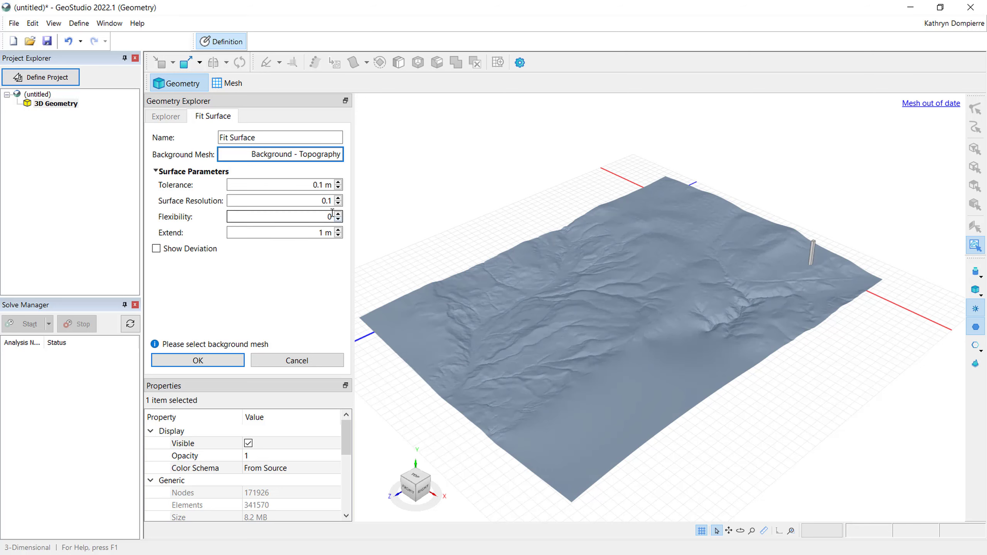
- Set the fitted surface's Surface Resolution to 1 and Flexibility to 1, and create the surface
left_click_drag(321, 201, 333, 200)
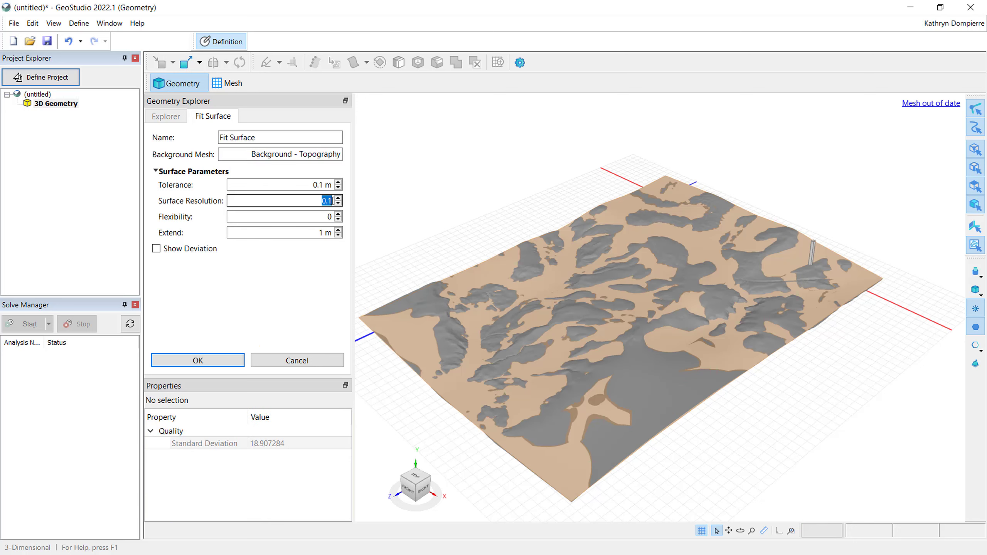
type("1")
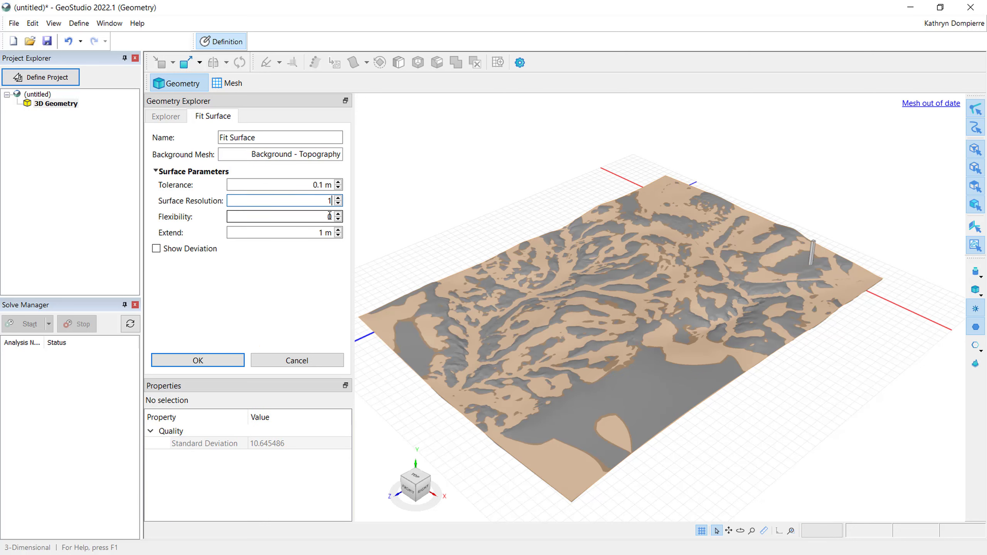
left_click(330, 216)
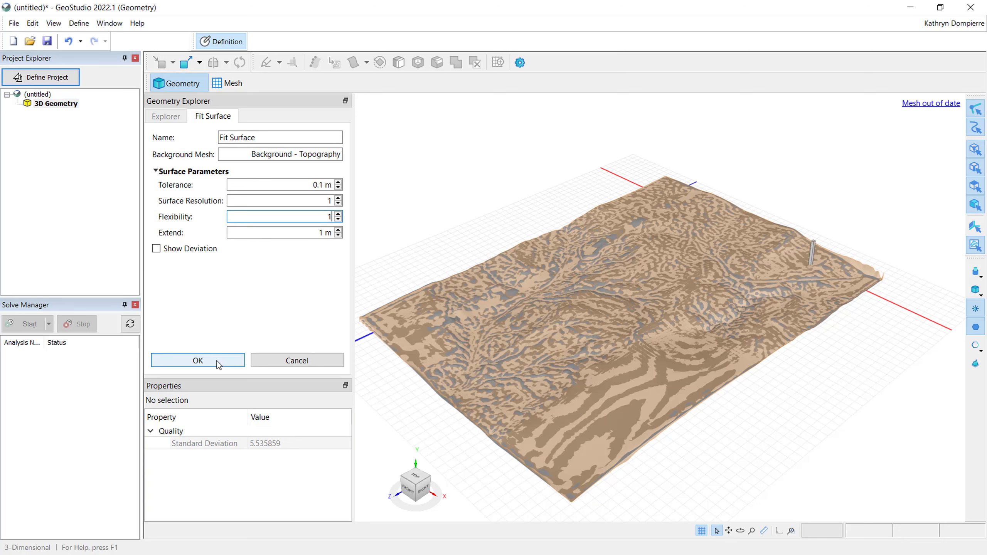
left_click(216, 361)
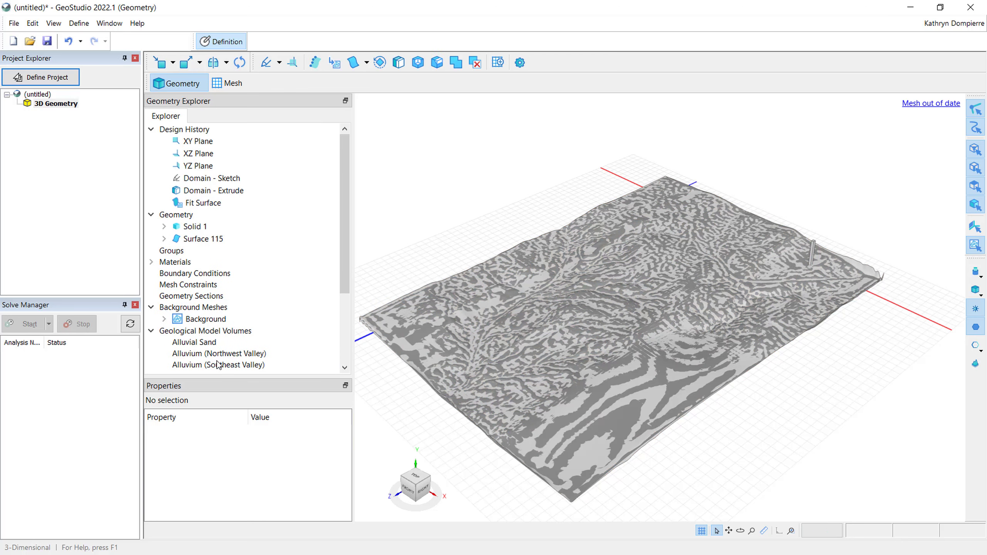
- Rename the surface fit feature in the design history as "Topography - Fit Surface"
left_click(217, 203)
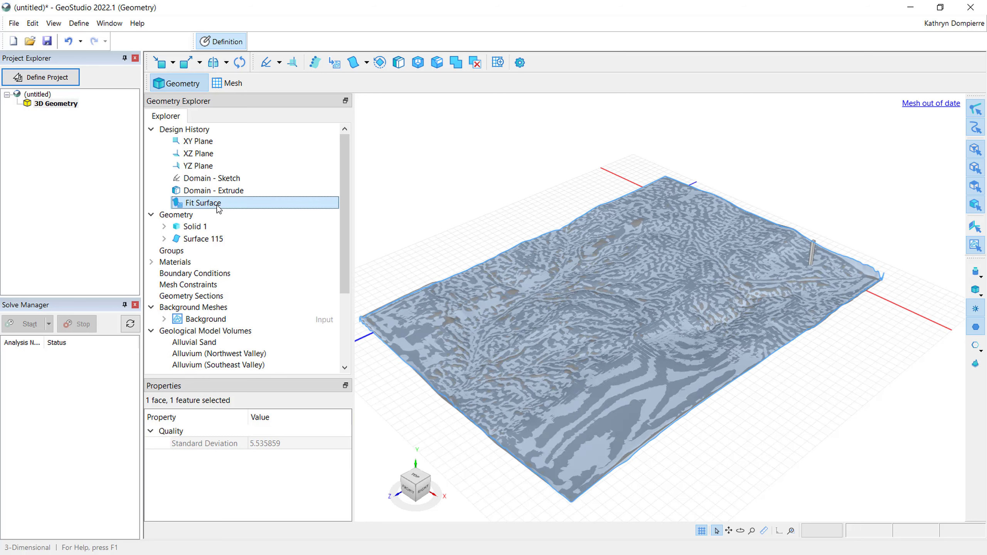
left_click(208, 203)
type("T")
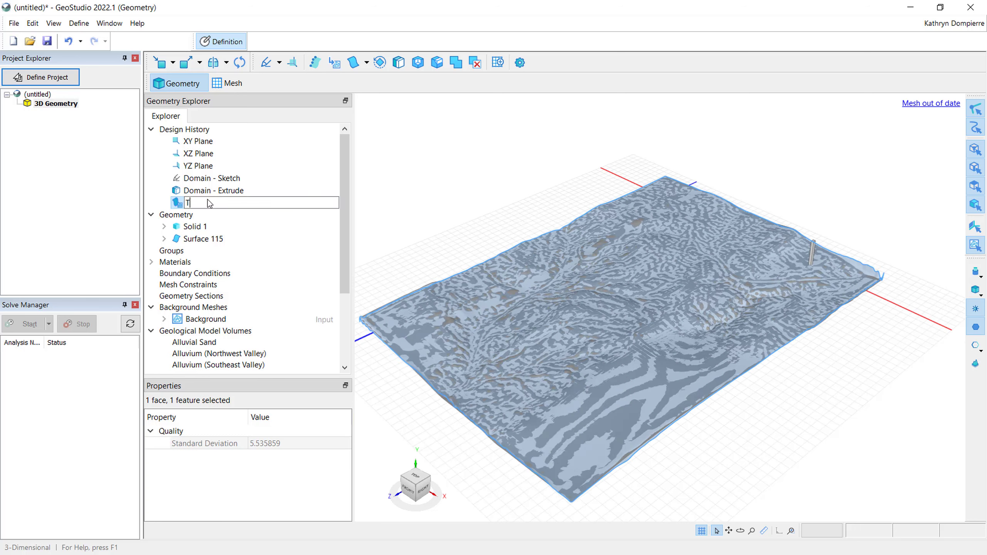
type("opography - Fit Surface")
key("Return")
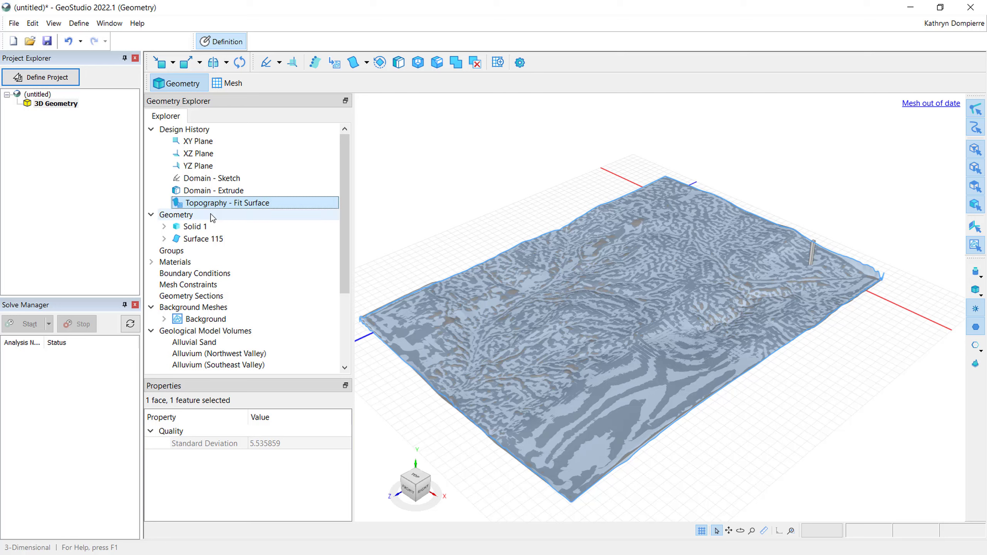
- Hide the Background mesh so that only the fitted surface and the domain solid are displayed
left_click(218, 319)
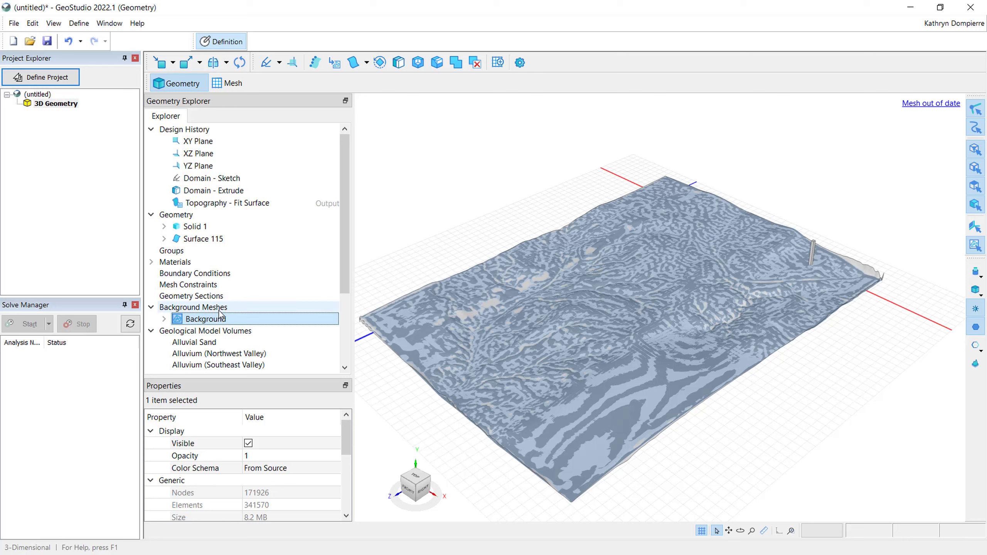
left_click(218, 241)
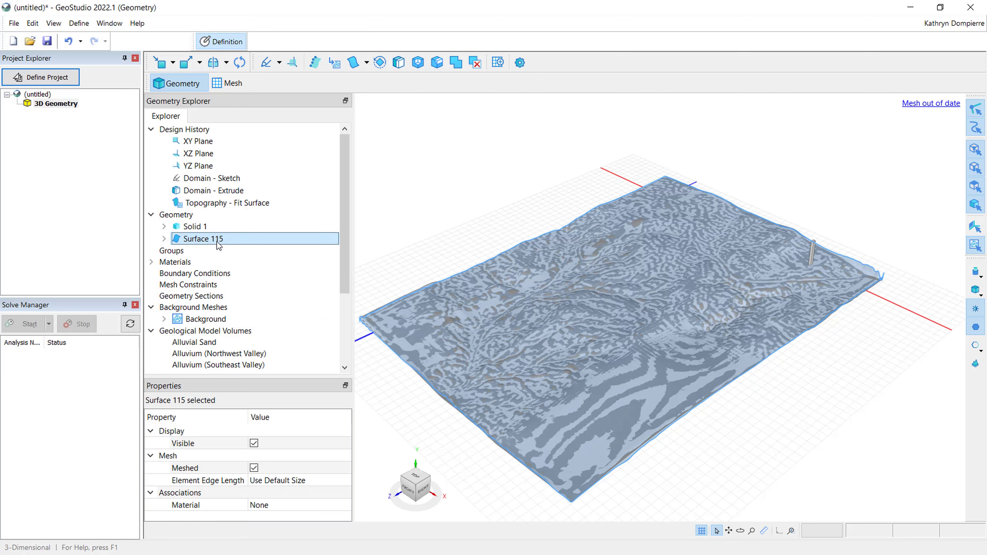
left_click(221, 321)
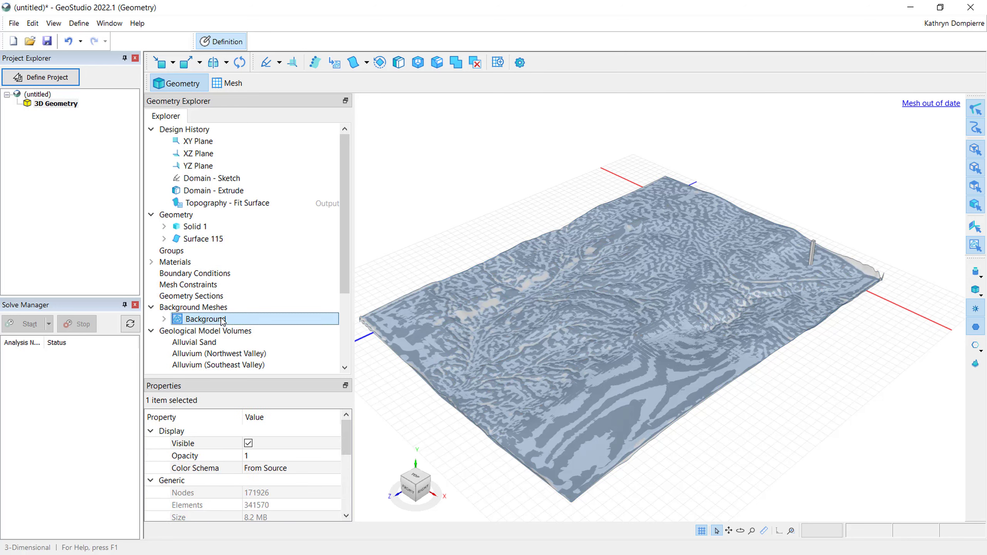
left_click(249, 445)
left_click(249, 445)
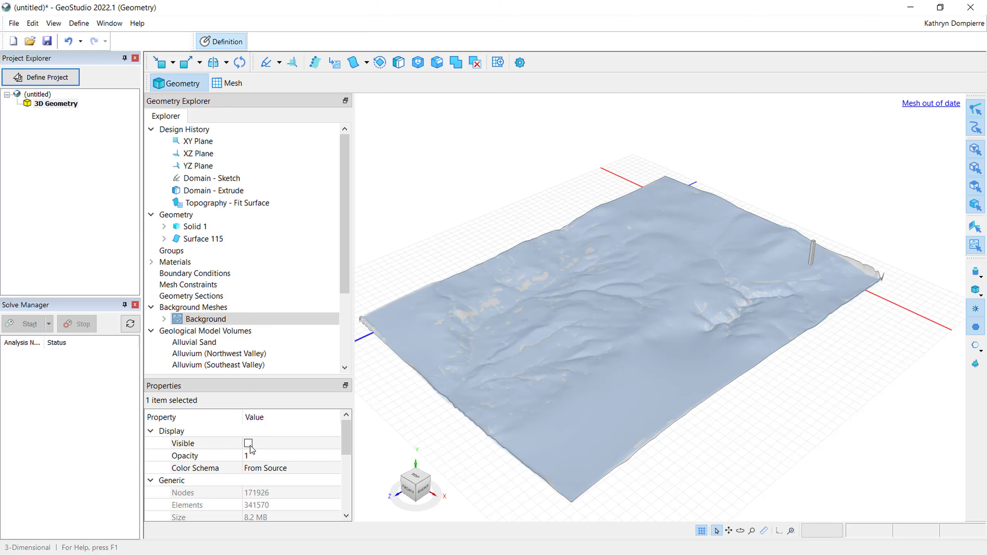
left_click(394, 416)
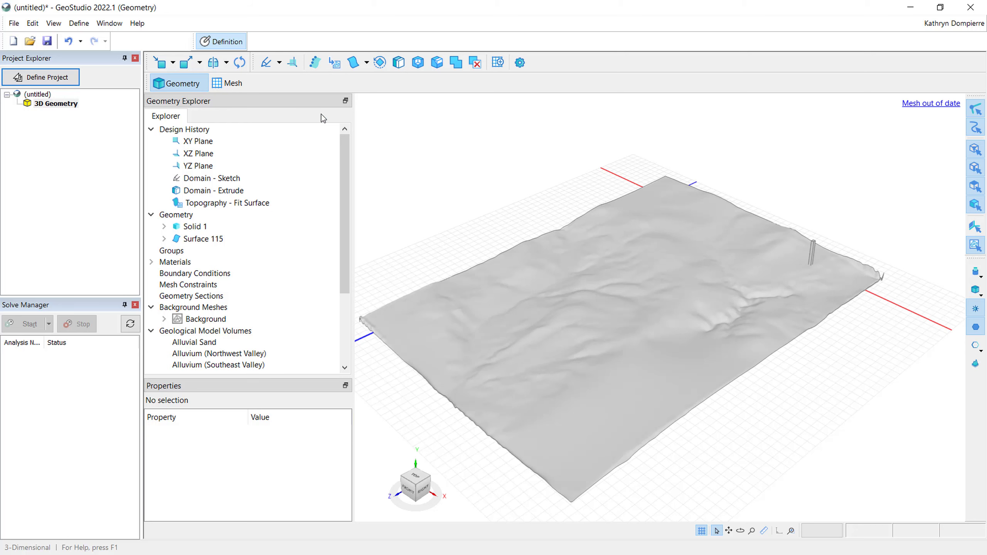
- Start a Cut operation with the fitted topography surface as Bodies A and the extruded domain solid as Bodies B
left_click(415, 66)
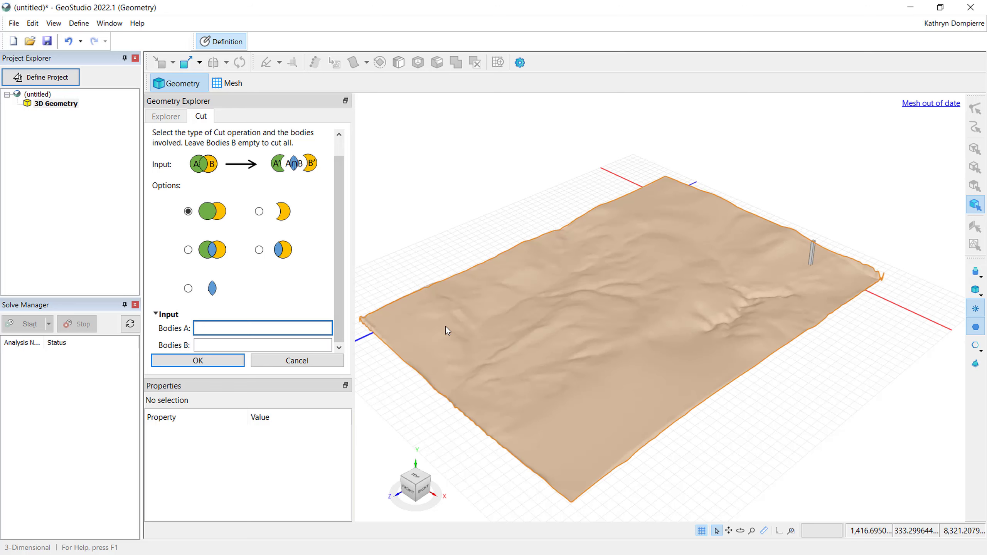
left_click(447, 330)
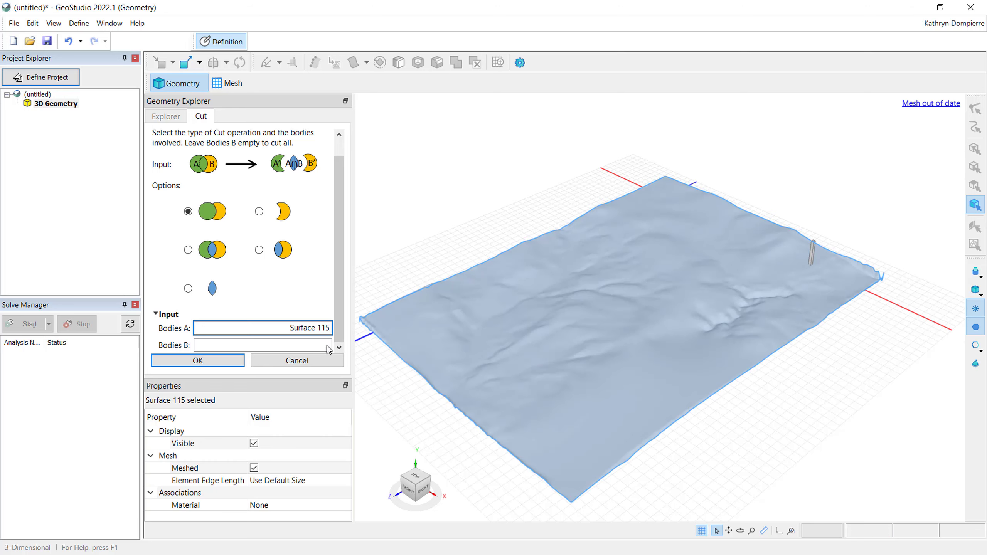
left_click(328, 346)
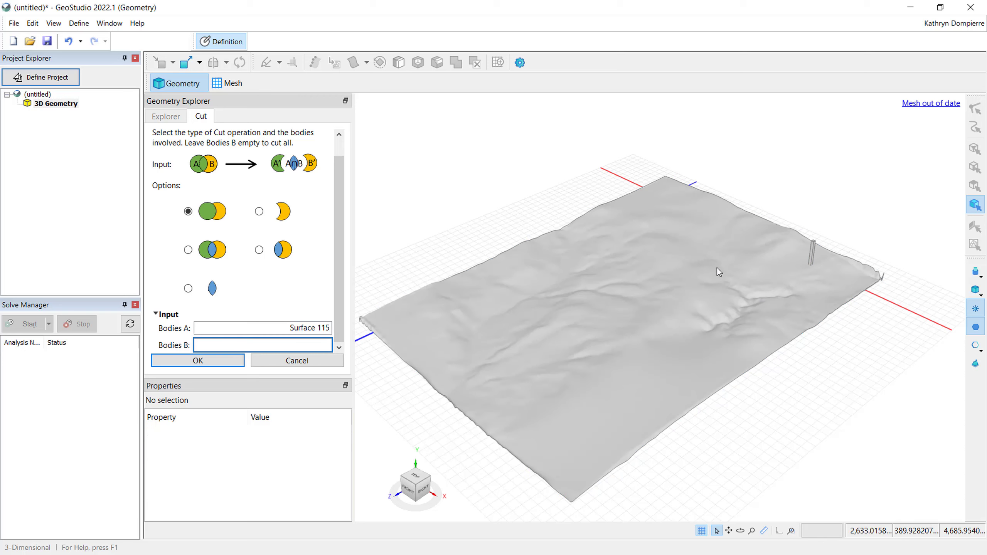
left_click(812, 255)
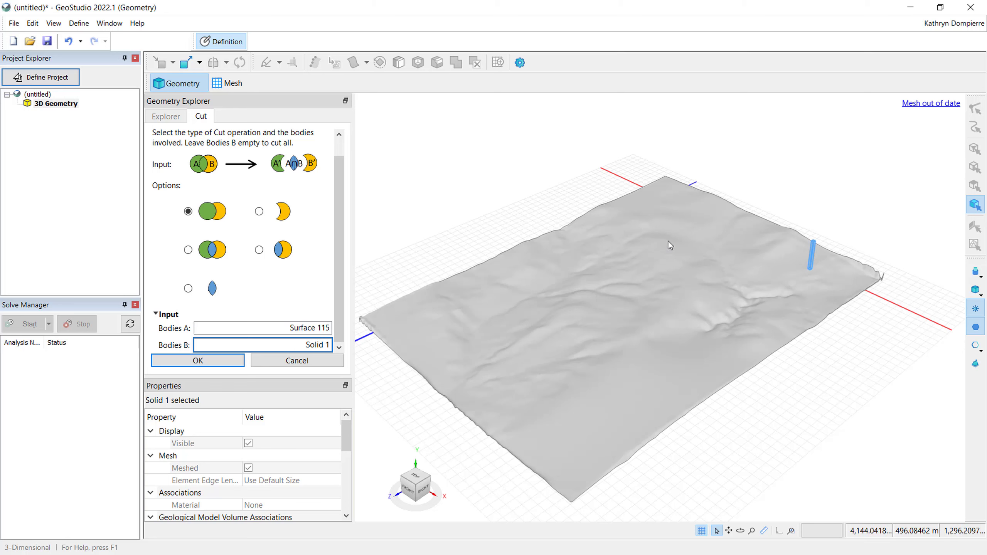
- Choose the Cut option that keeps the A-B intersection and the remainder of B, and complete the cut
left_click(259, 255)
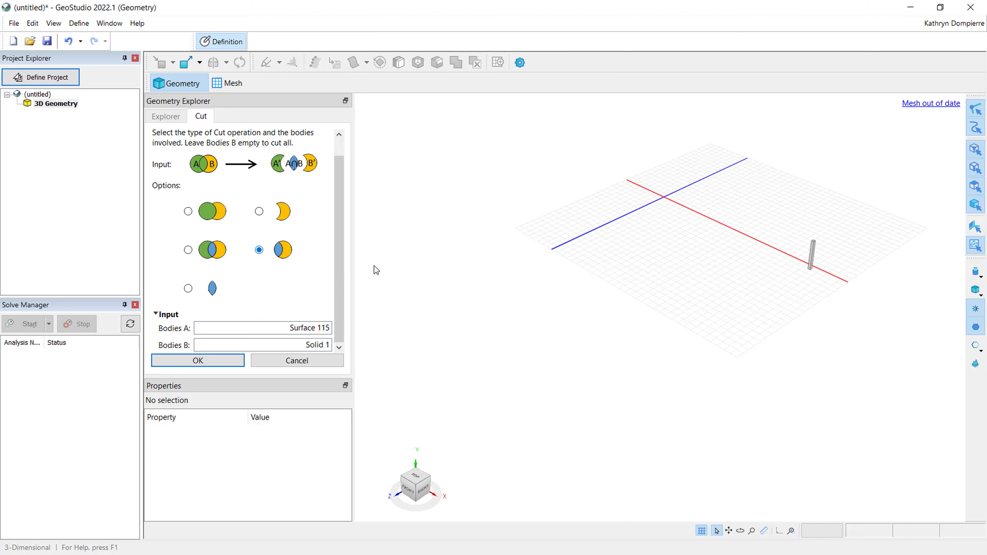
scroll(815, 264, "up", 1)
scroll(815, 263, "up", 5)
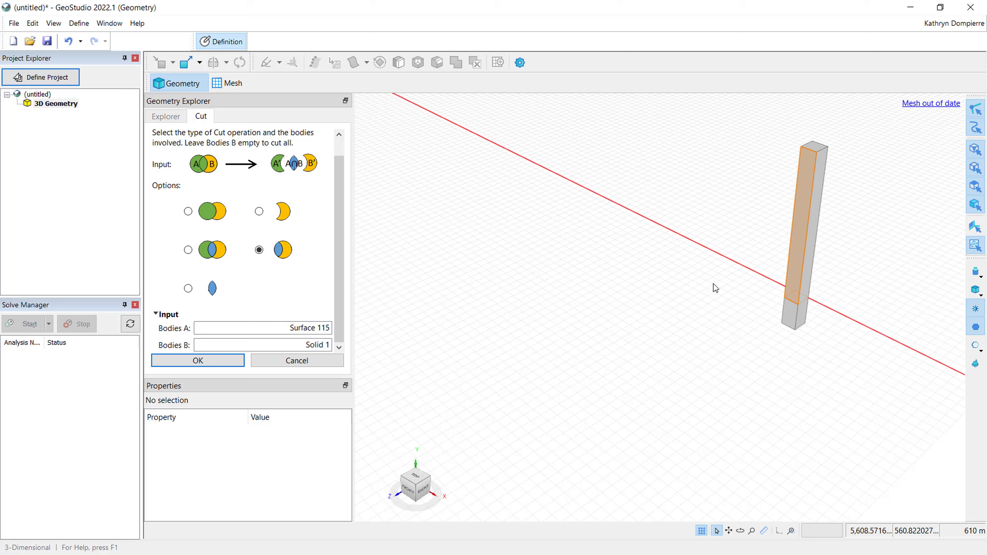
left_click(218, 361)
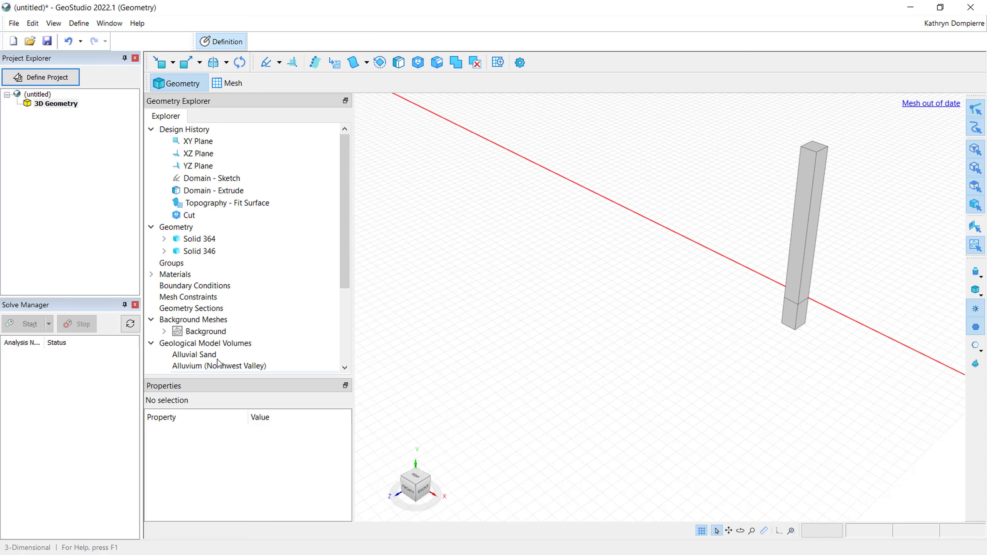
- Rename the cut feature in the design history as "Topography - Cut"
left_click(210, 216)
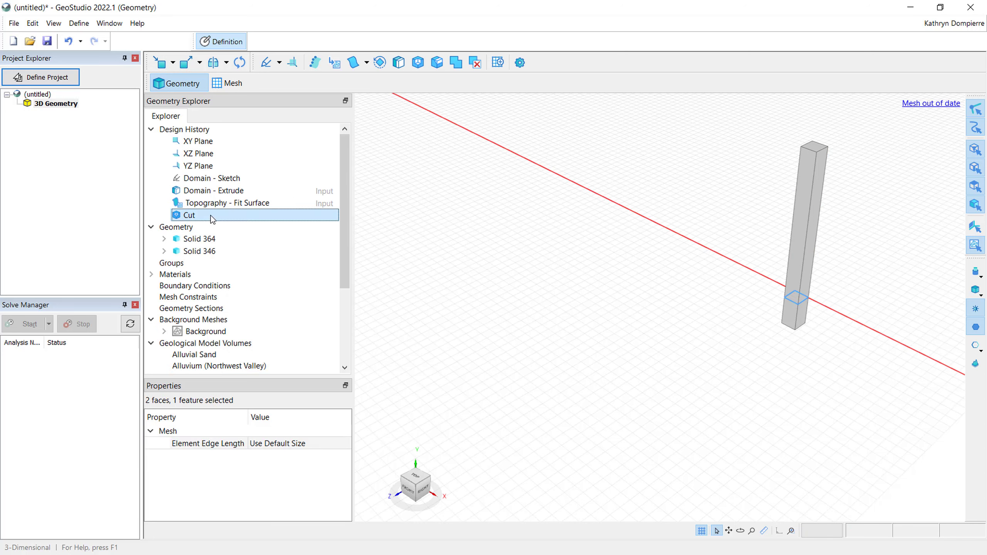
left_click(210, 216)
type("Topog")
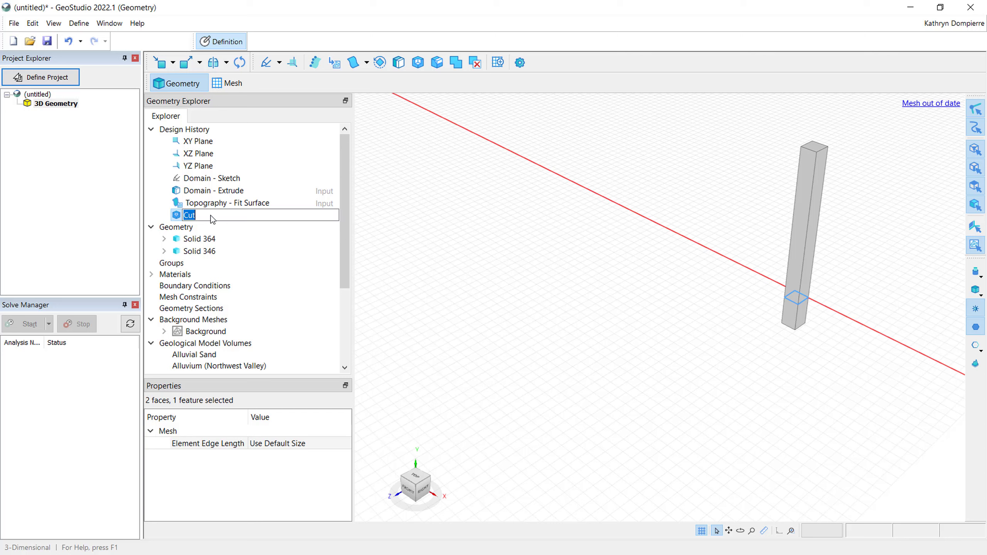
type("raphy - Cut")
key("Escape")
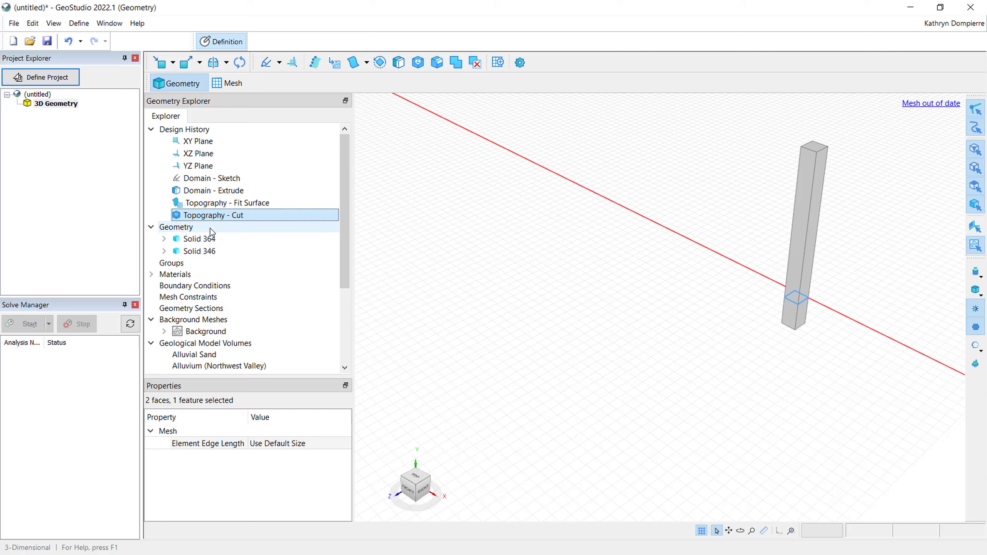
- Check which part of the column each cut solid covers and delete the upper body above the topography surface
left_click(213, 239)
left_click(212, 251)
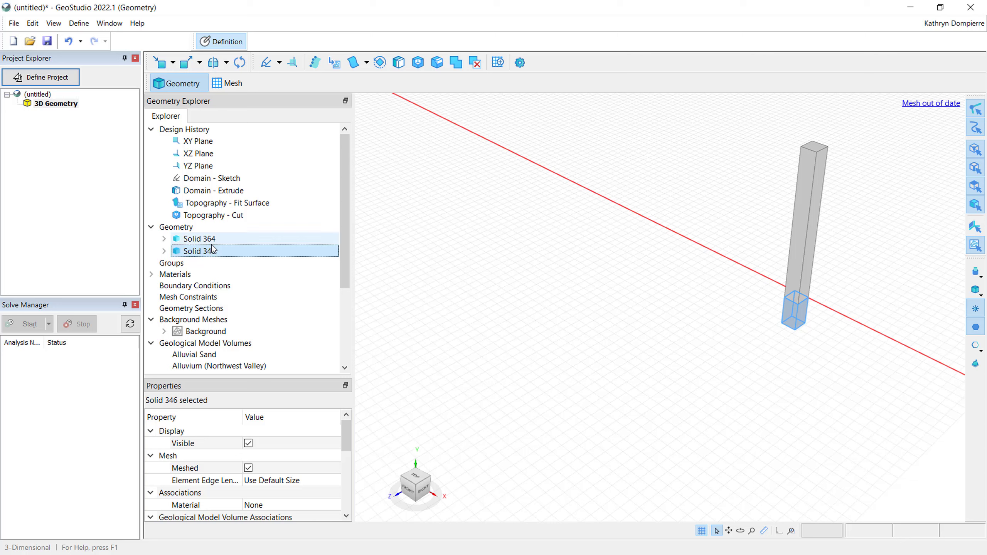
left_click(412, 226)
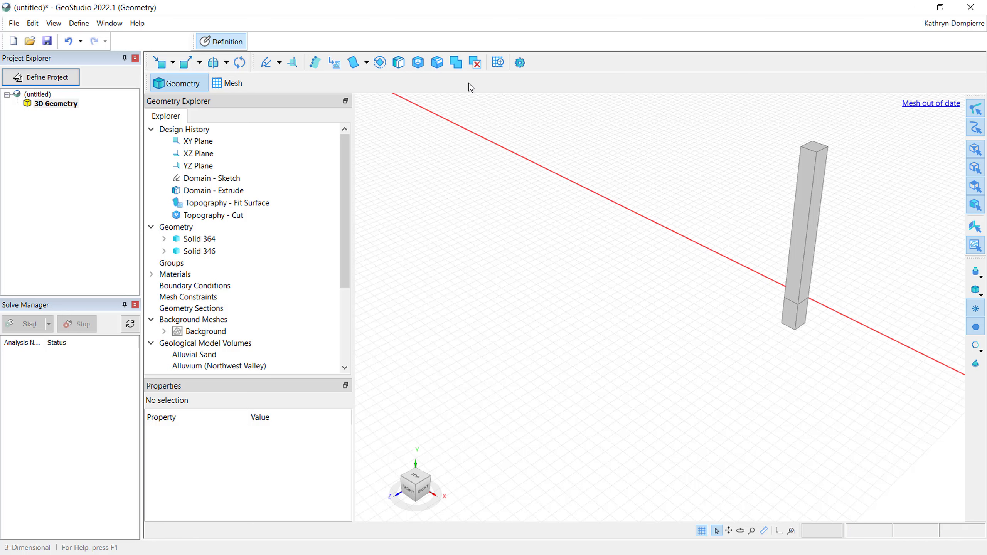
left_click(475, 63)
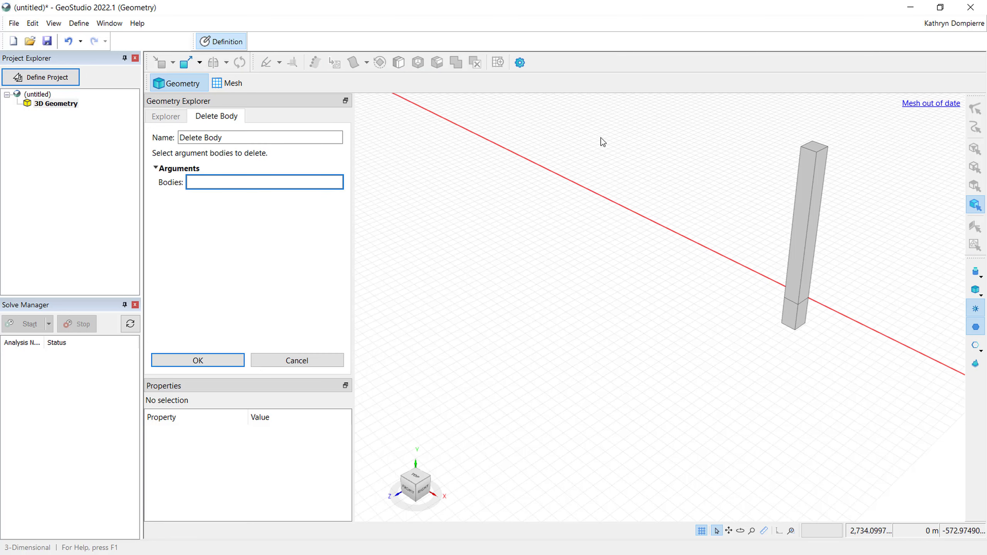
left_click(806, 190)
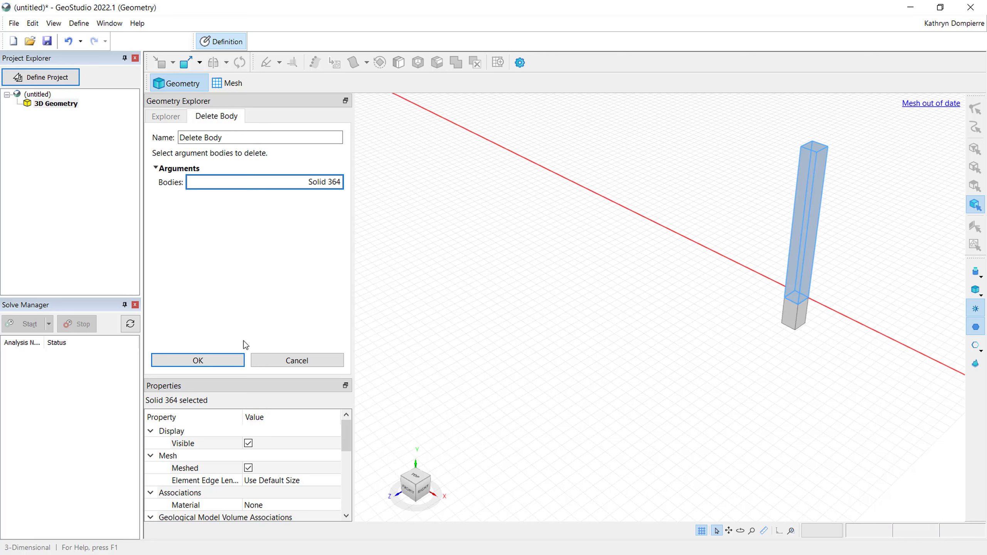
left_click(239, 363)
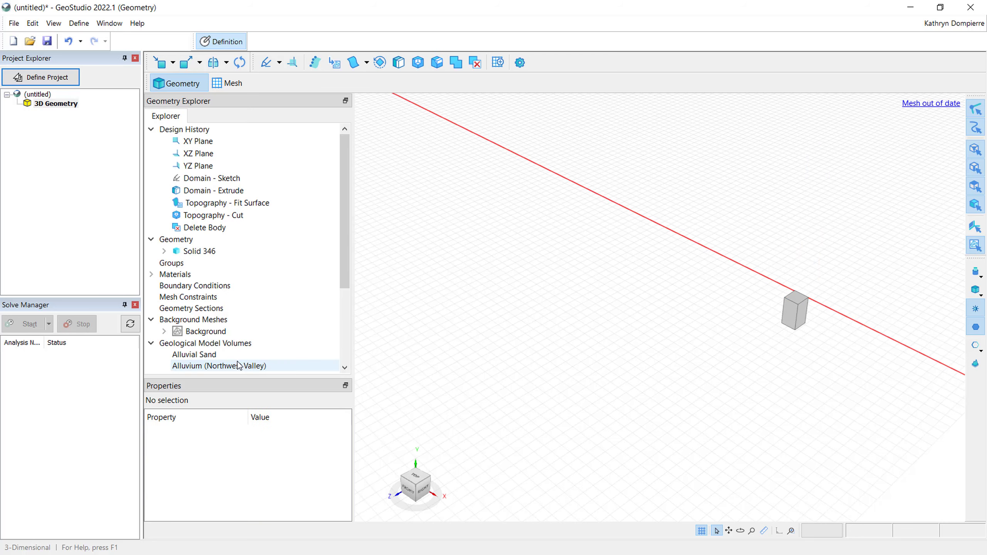
- Rename the body deletion feature in the design history as "Topography - Delete Body"
left_click(230, 230)
left_click(230, 230)
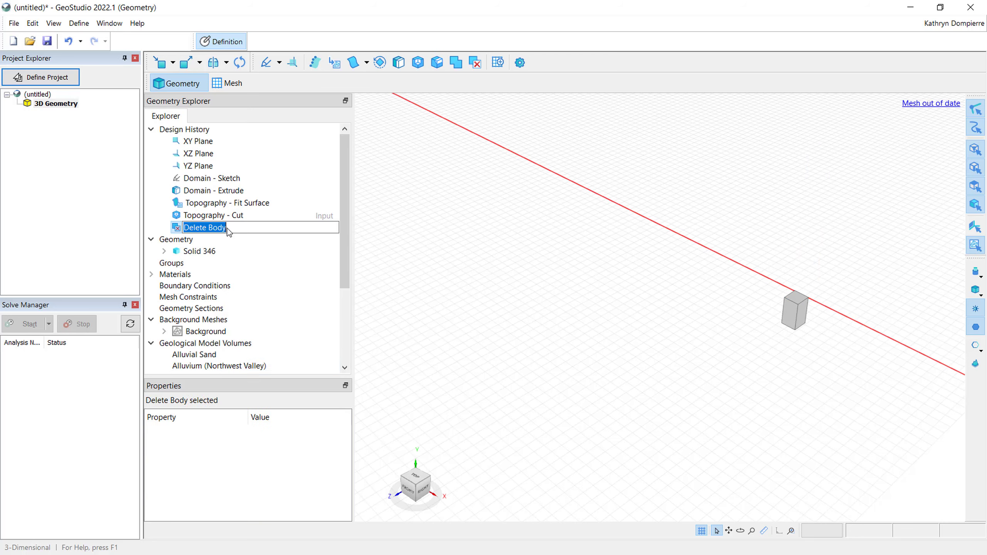
type("Topography Delete Body")
key("Return")
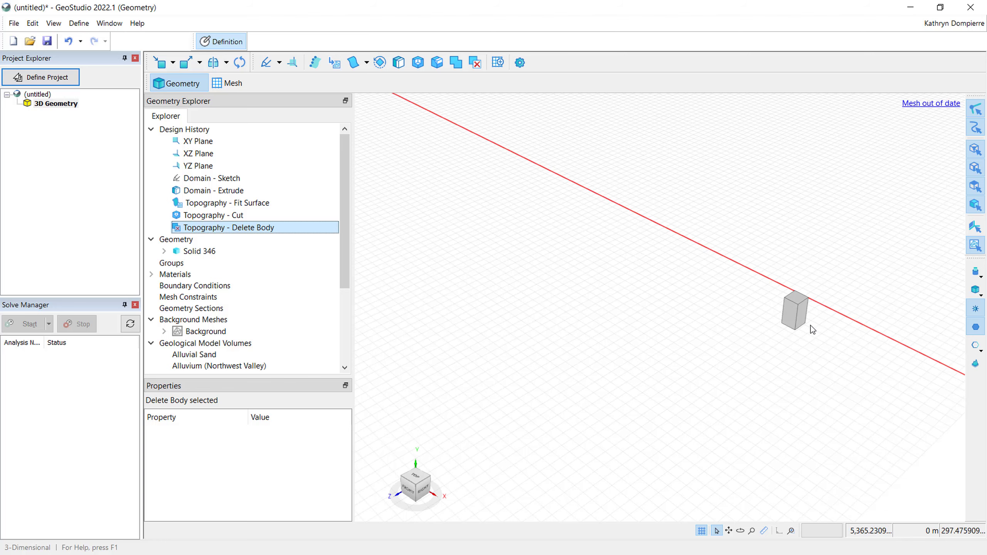
scroll(812, 328, "up", 3)
scroll(815, 329, "up", 2)
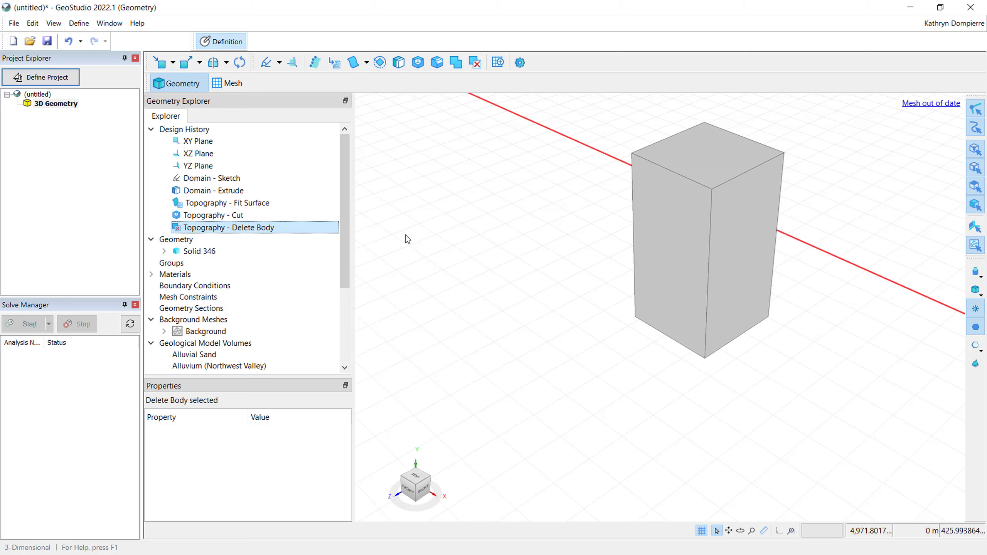
- Start a background mesh import from Central, using server nam-demo, project Transportation Solution Demo, branch Permafrost and ID 957
left_click(173, 64)
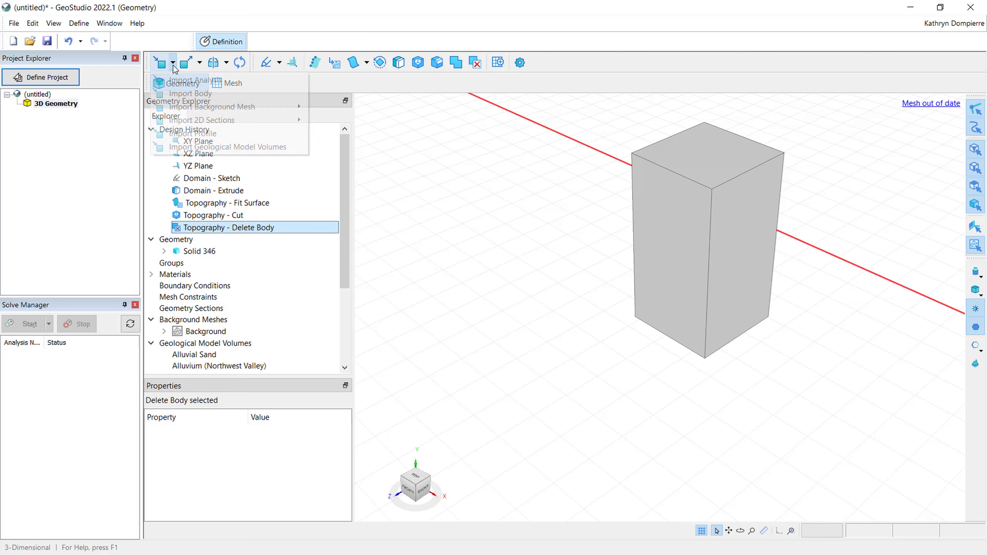
mouse_move(299, 111)
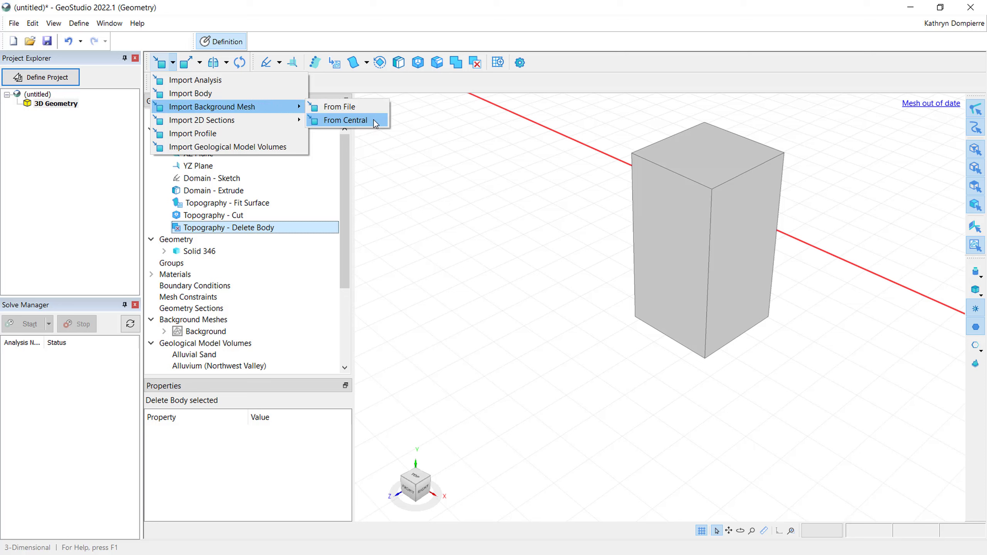
left_click(345, 121)
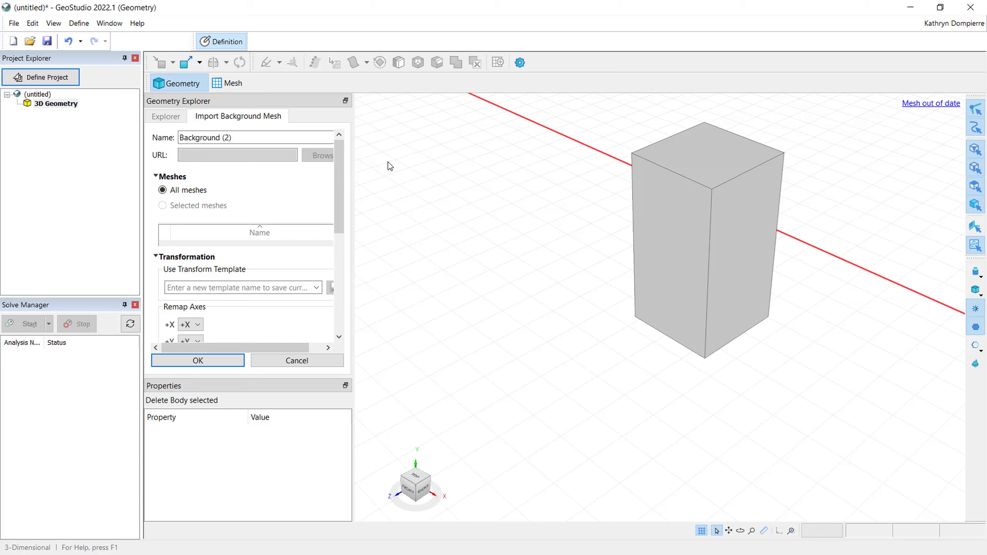
left_click(415, 198)
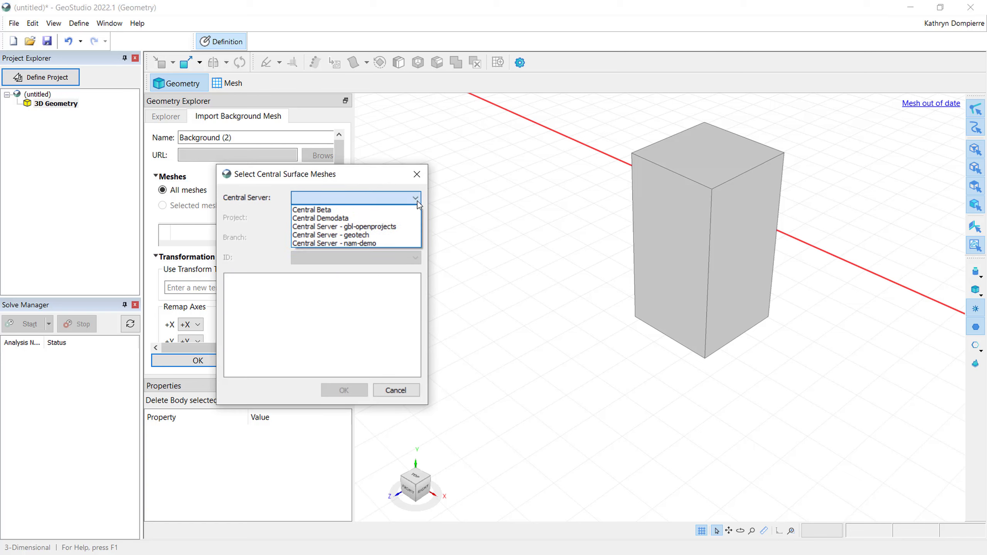
left_click(384, 242)
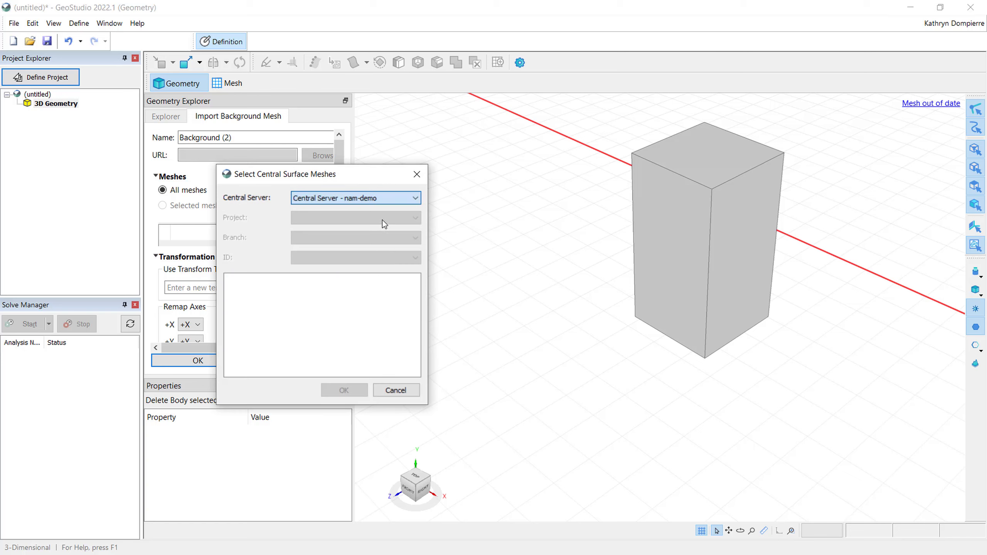
left_click(383, 221)
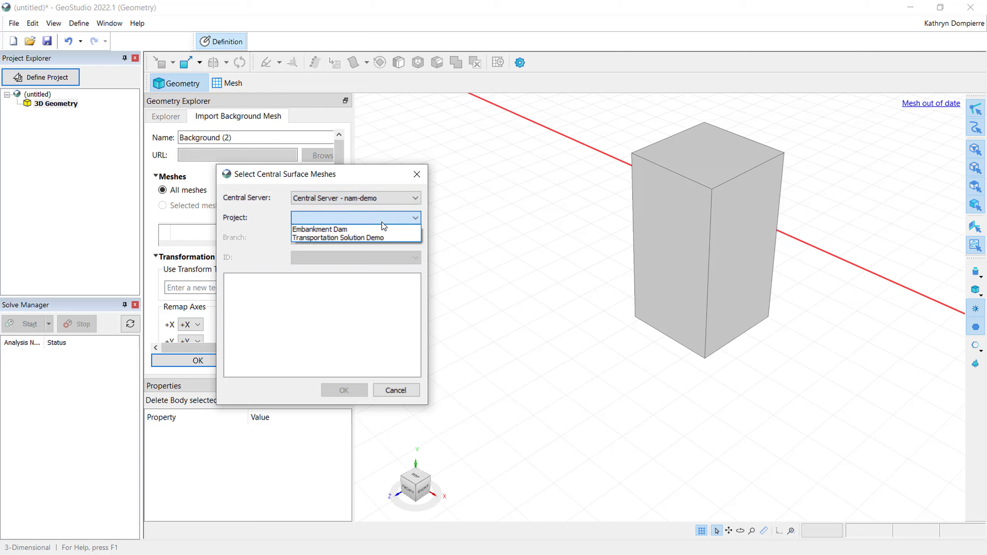
left_click(380, 238)
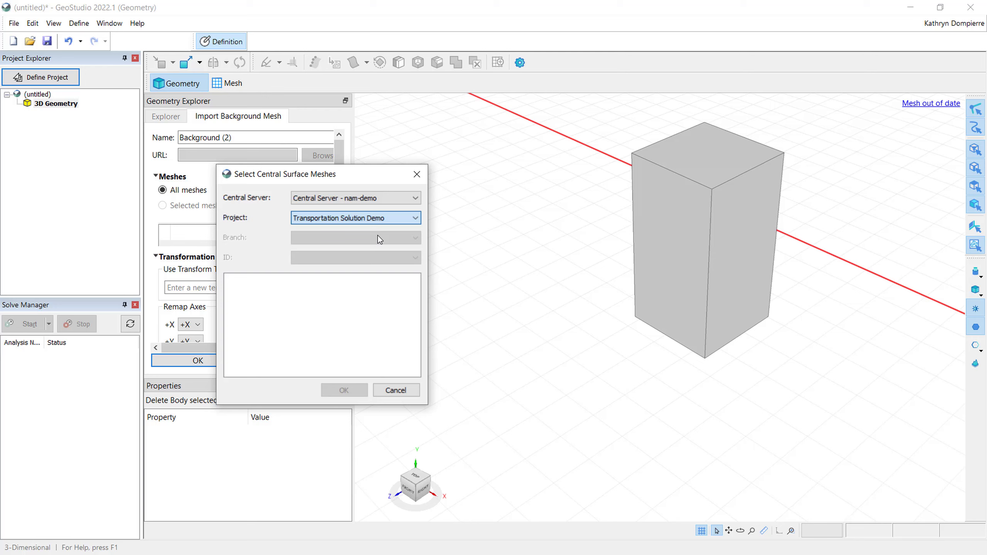
left_click(379, 238)
left_click(366, 289)
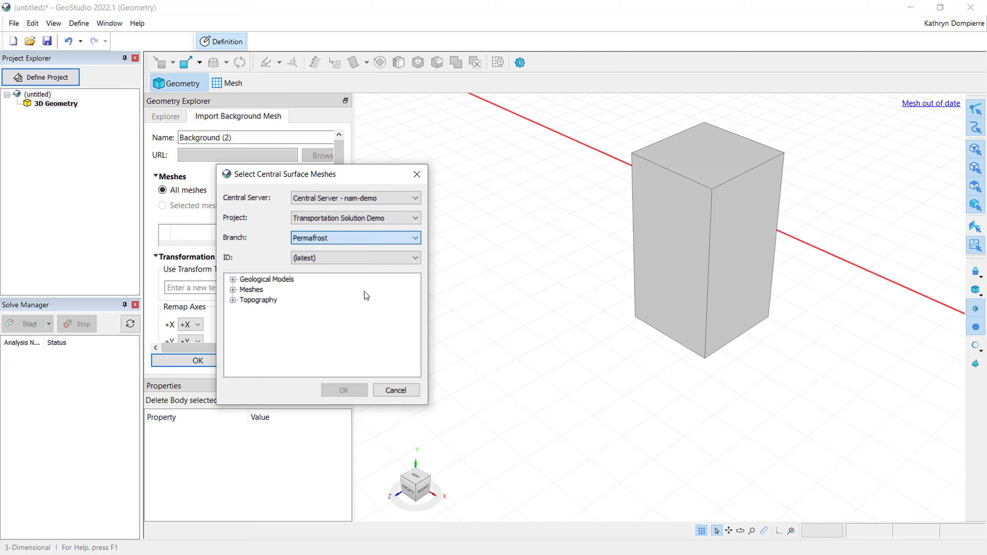
left_click(338, 258)
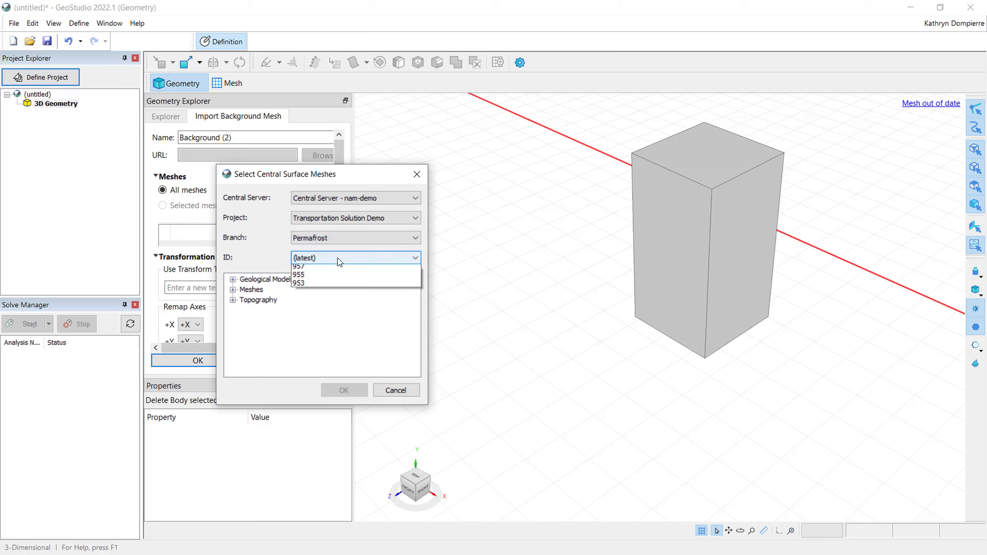
left_click(337, 280)
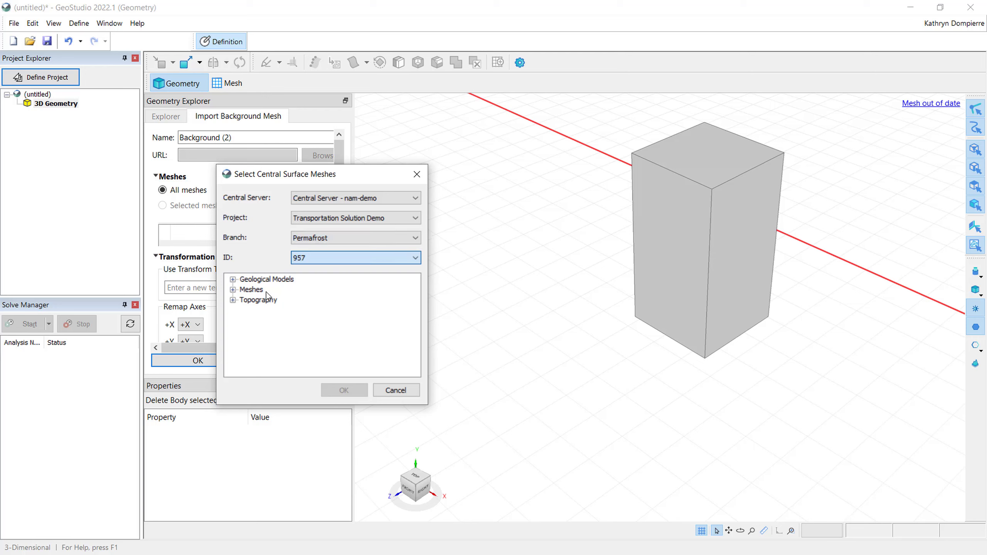
- Choose the Metamorphic Bedrock - Ice-Rich Till contact surface in fault block 1 of the CUT GM 2_KD geological model for import
left_click(233, 280)
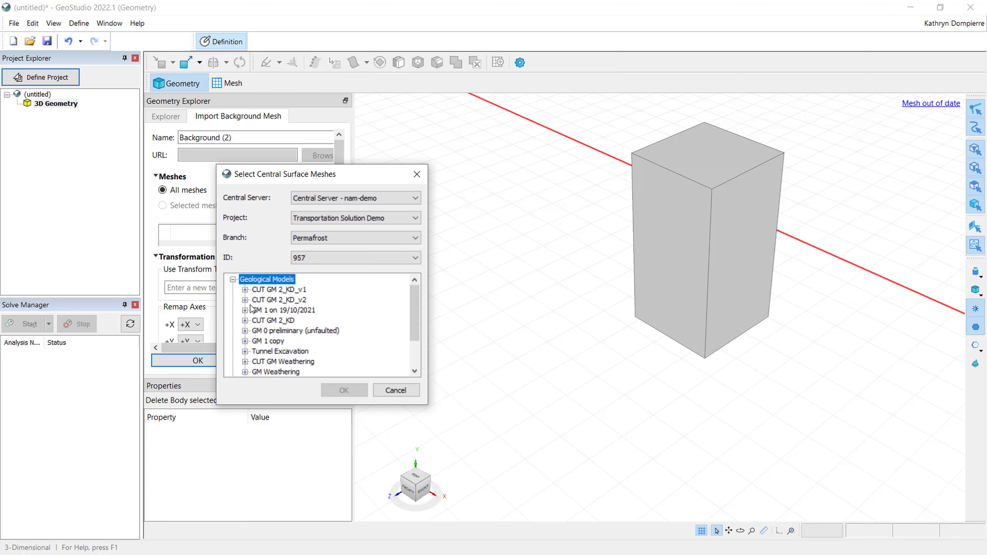
left_click(245, 321)
left_click(257, 331)
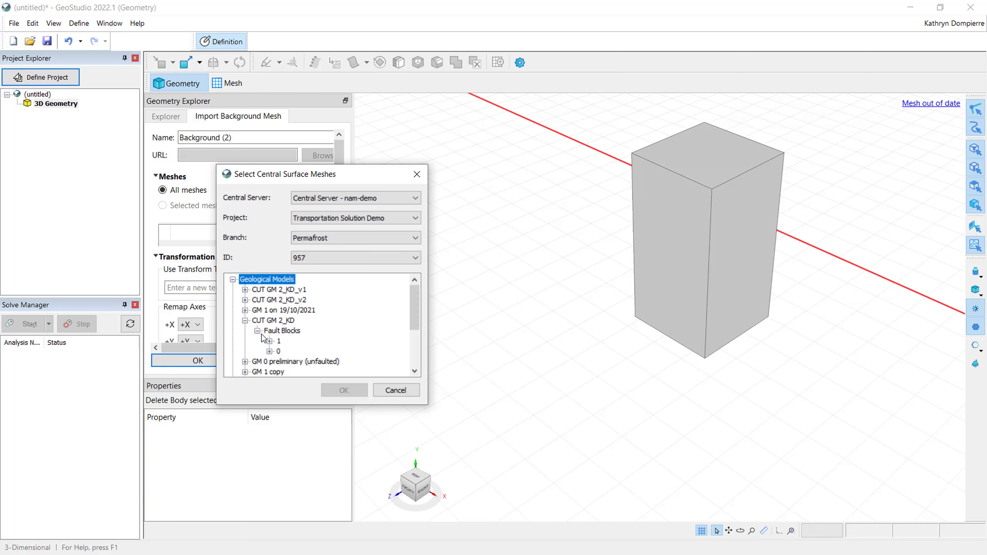
left_click(269, 341)
left_click(282, 352)
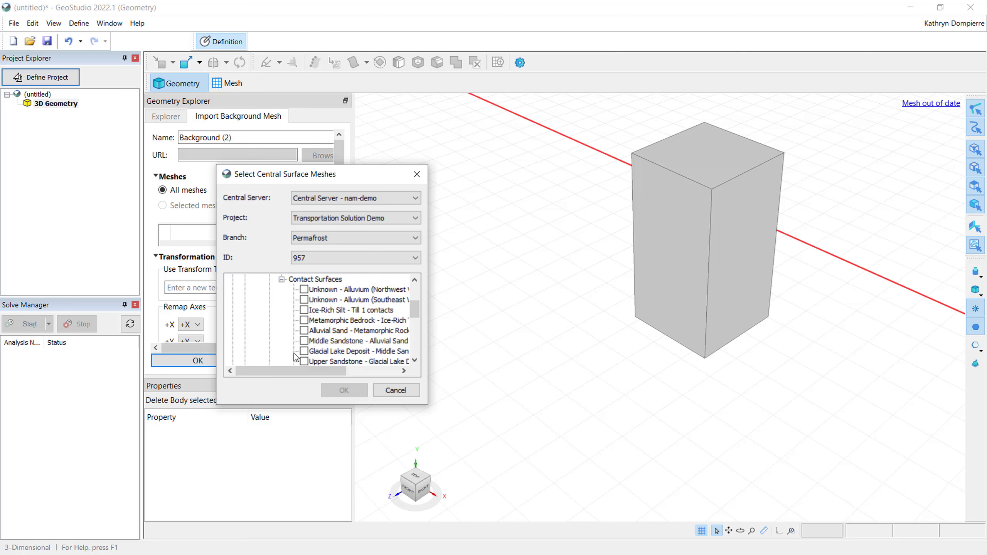
left_click(303, 320)
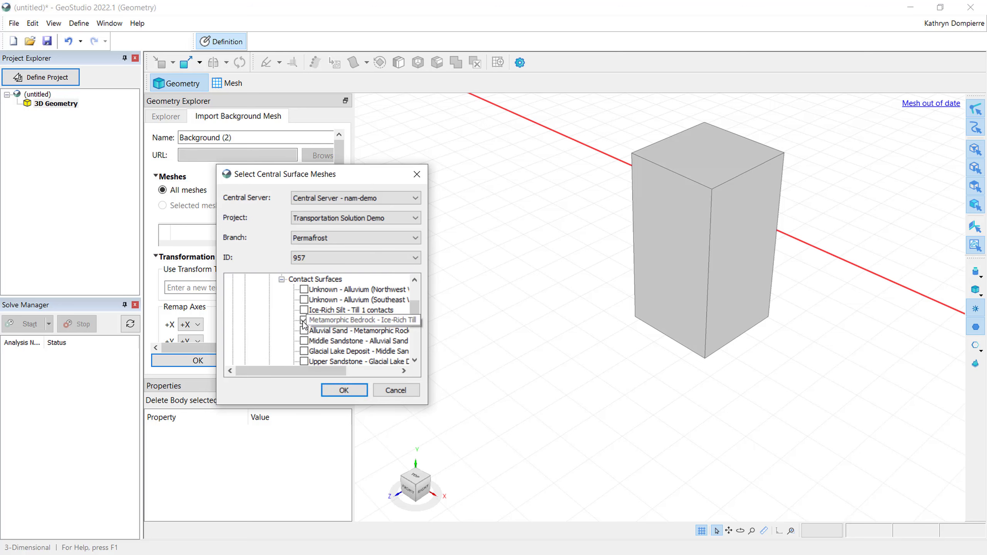
left_click(343, 391)
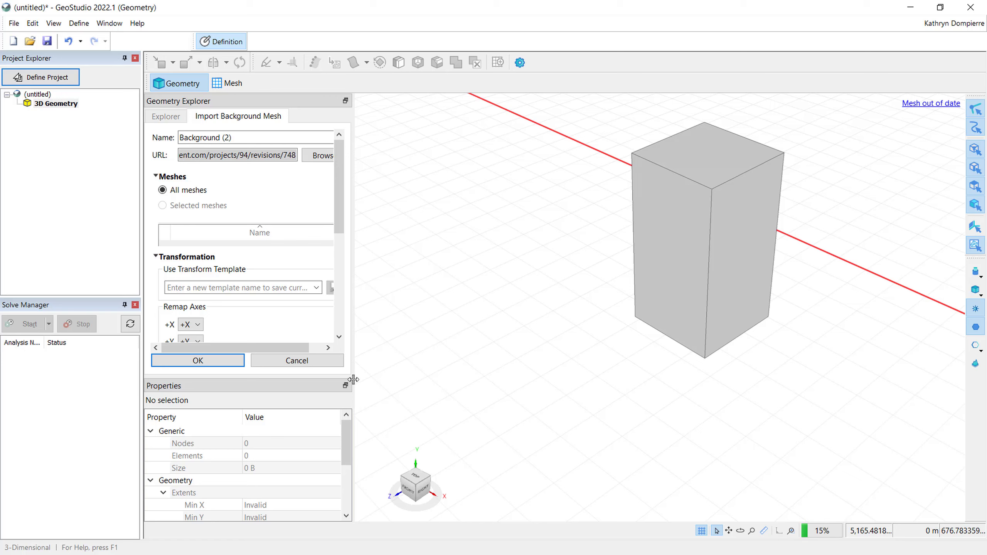
- Apply the Geological Model Volume Transformation template to the contact mesh and complete the background mesh import
left_click_drag(341, 239, 342, 286)
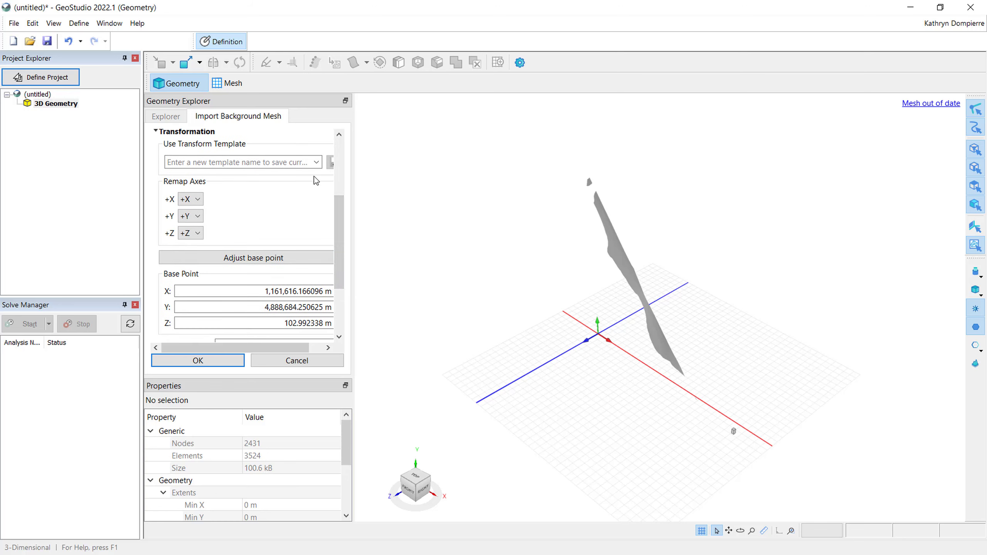
left_click(317, 167)
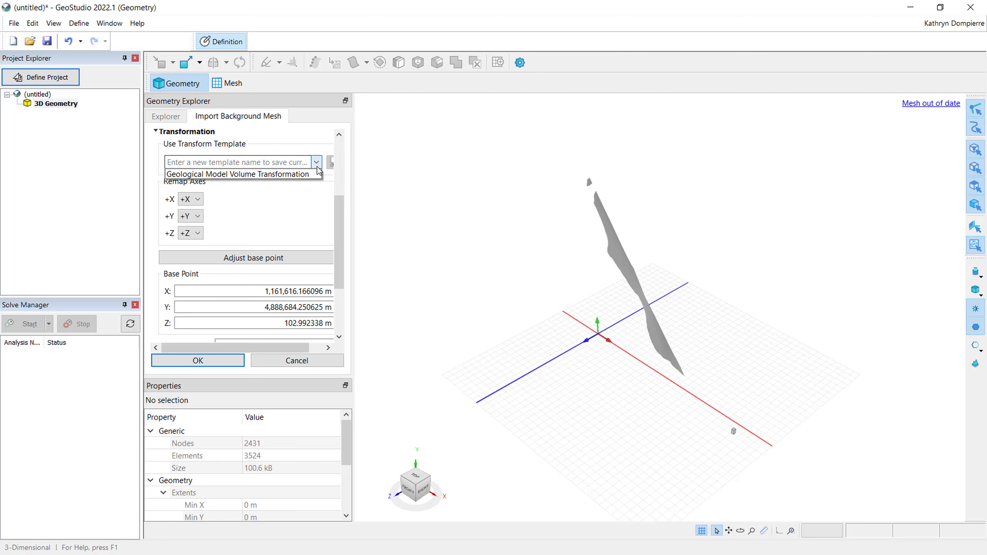
left_click(311, 174)
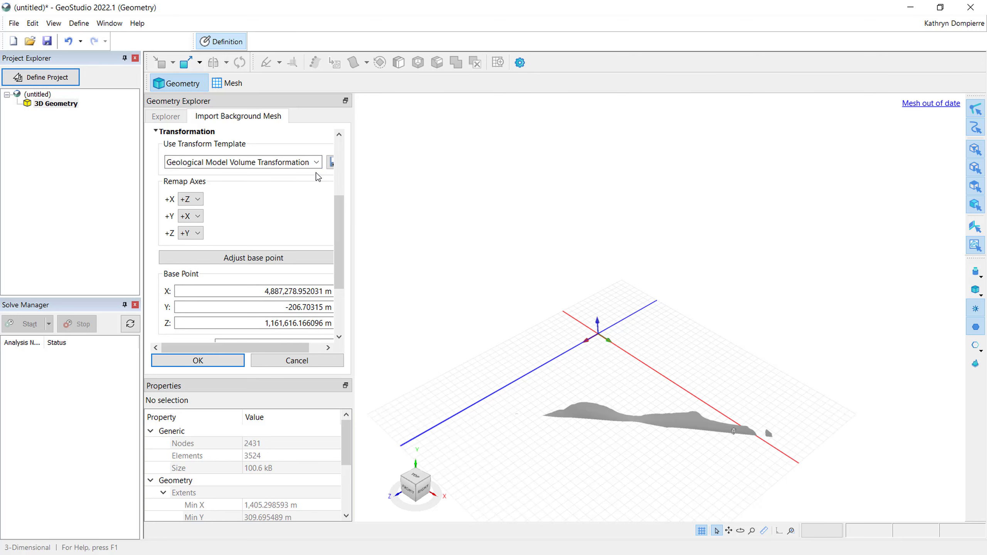
scroll(743, 440, "up", 5)
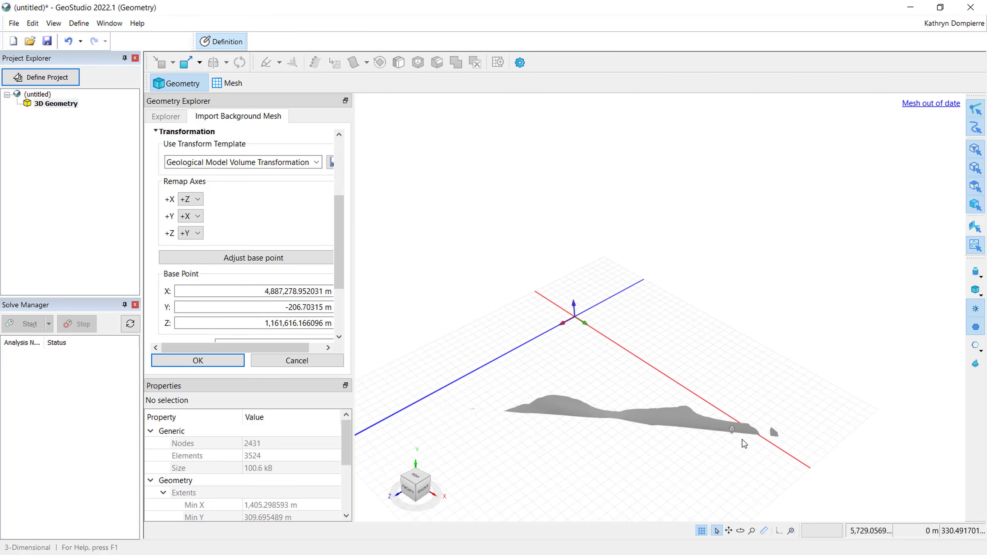
scroll(737, 440, "up", 2)
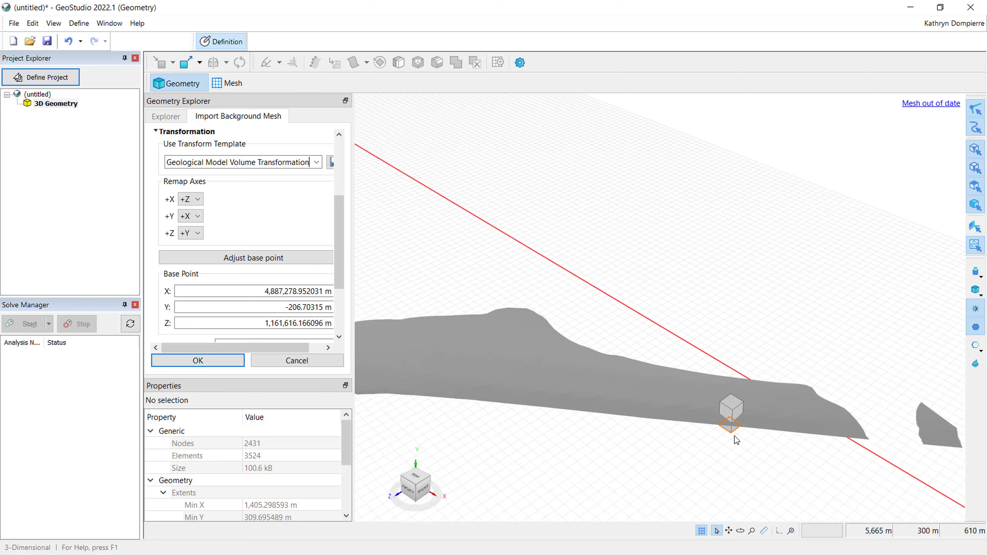
left_click(223, 362)
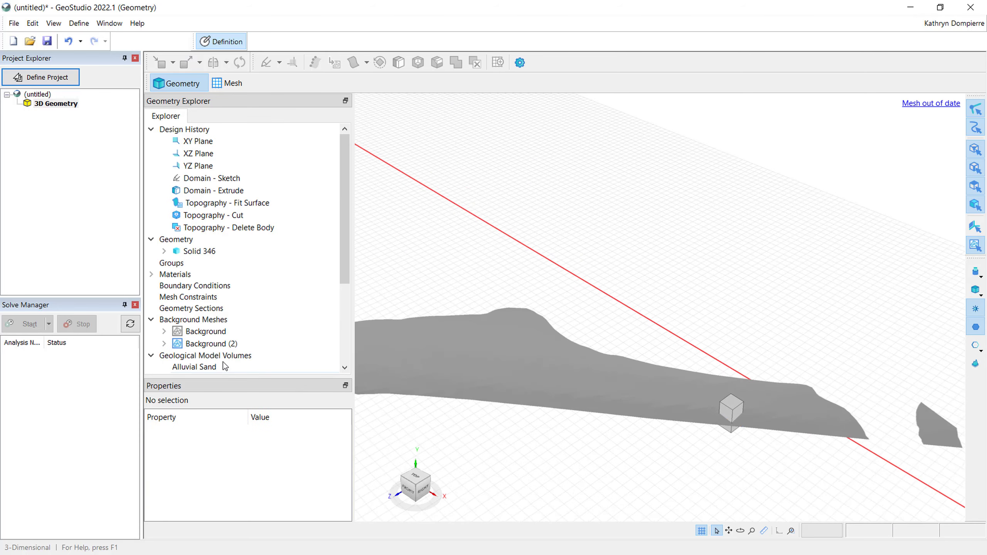
- Fit a surface to the imported contact background mesh with surface resolution 1 and flexibility 1
left_click(219, 344)
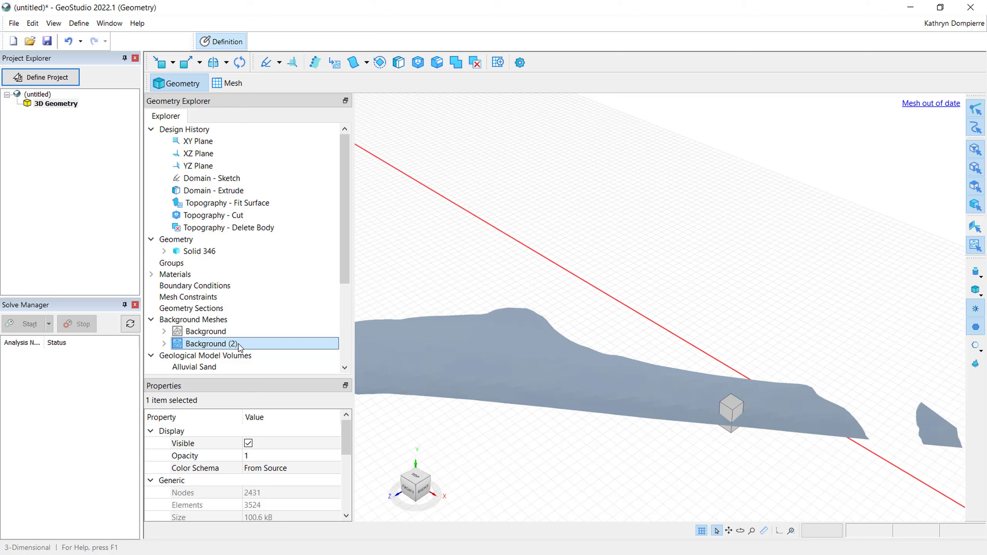
left_click(366, 66)
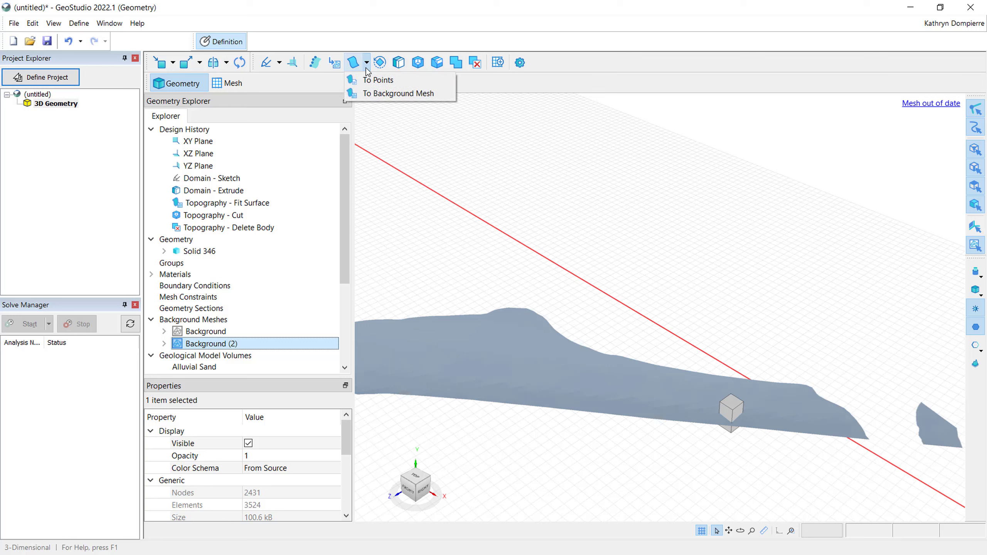
left_click(443, 97)
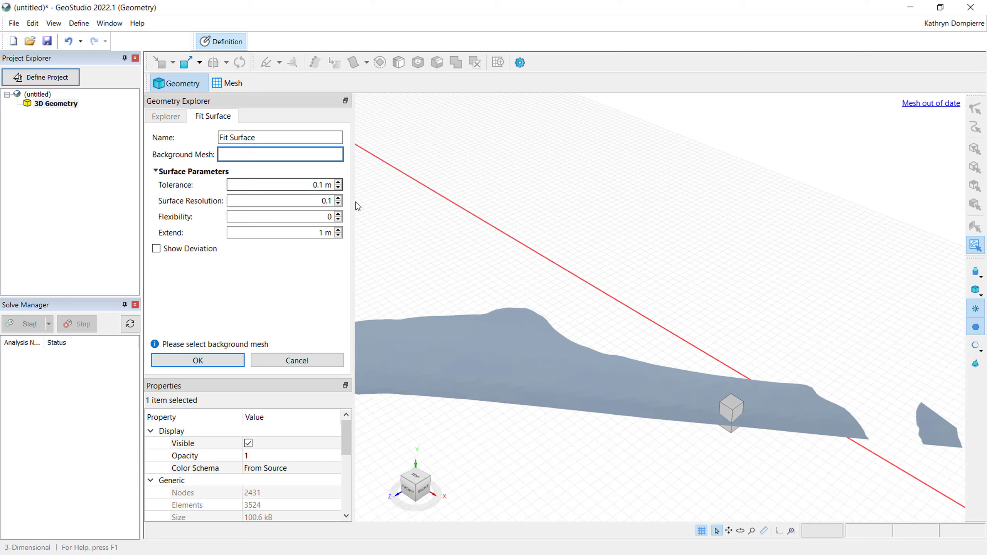
left_click(428, 344)
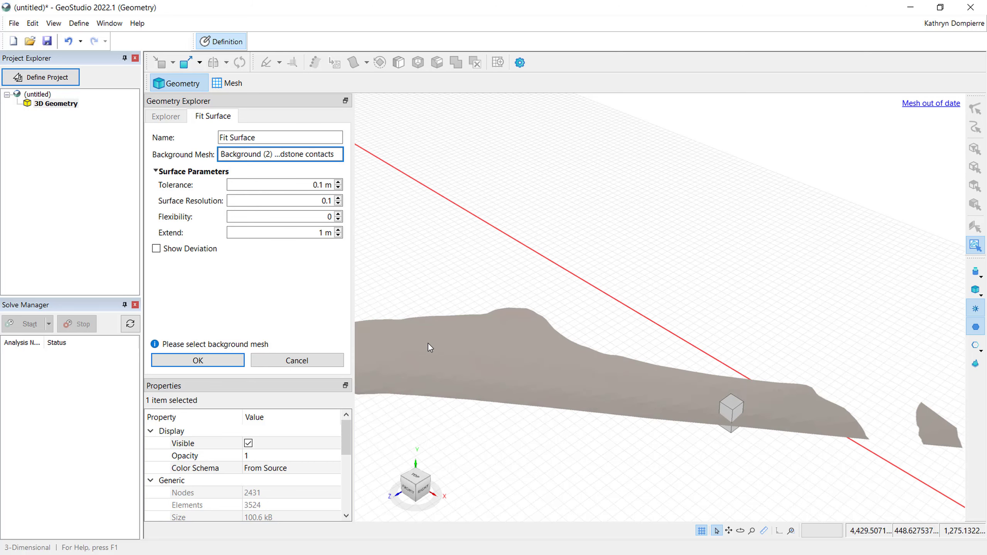
double_click(322, 199)
type("1")
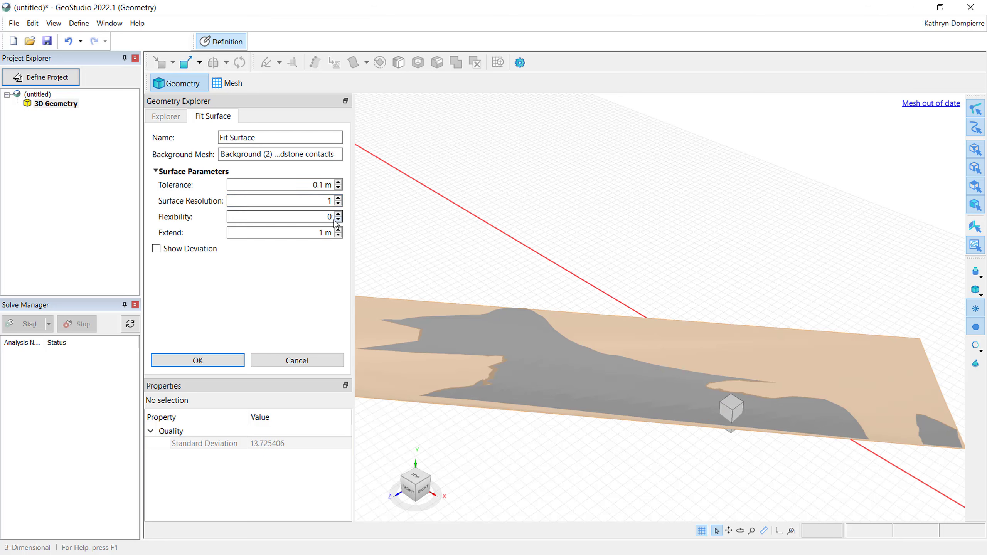
key("Delete")
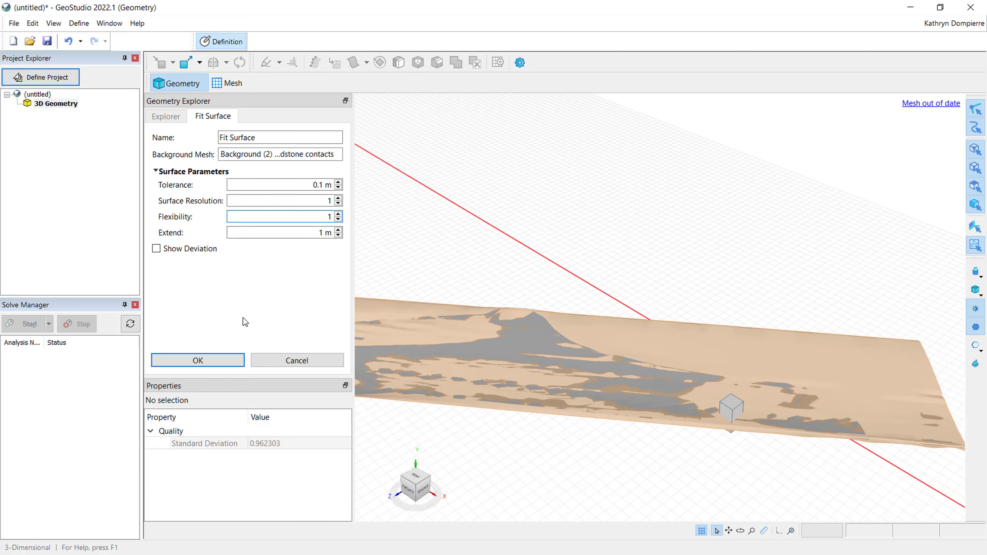
left_click(232, 360)
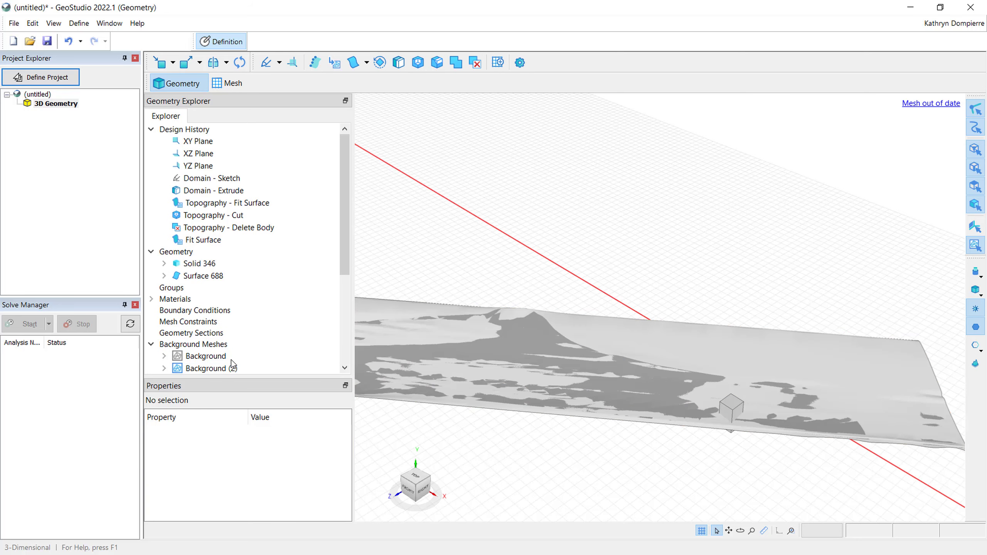
- Hide the Background (2) mesh so only the fitted contact surface and the solid are displayed
left_click(232, 368)
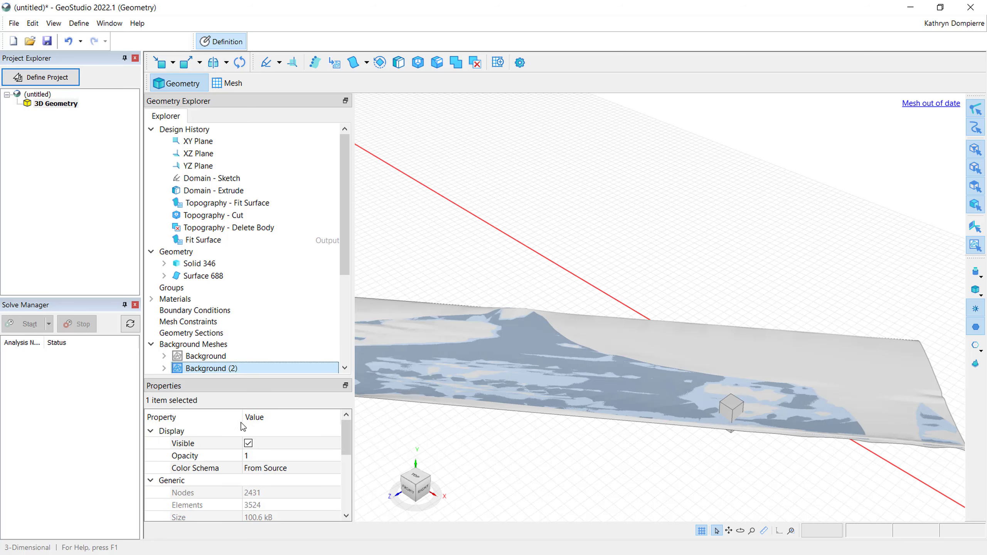
left_click(248, 444)
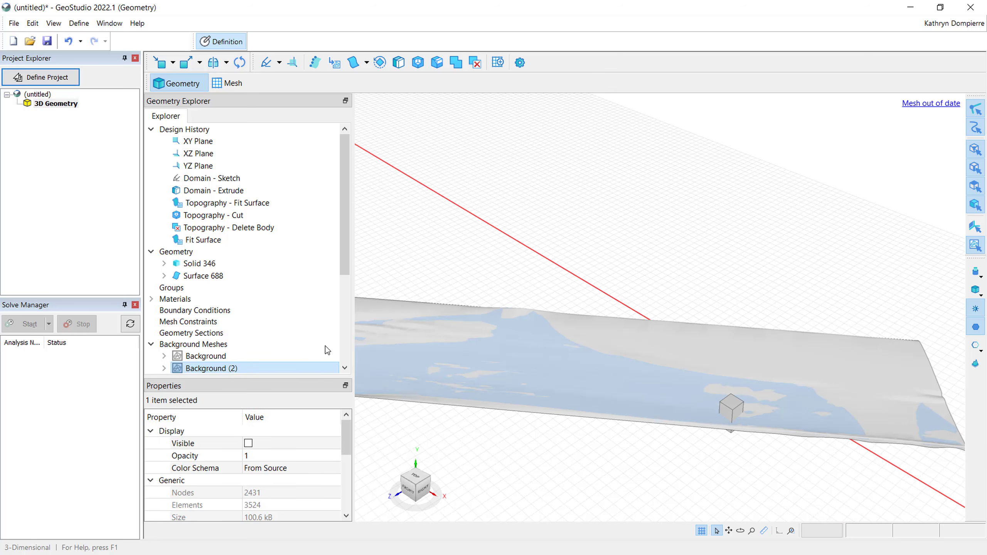
left_click(379, 278)
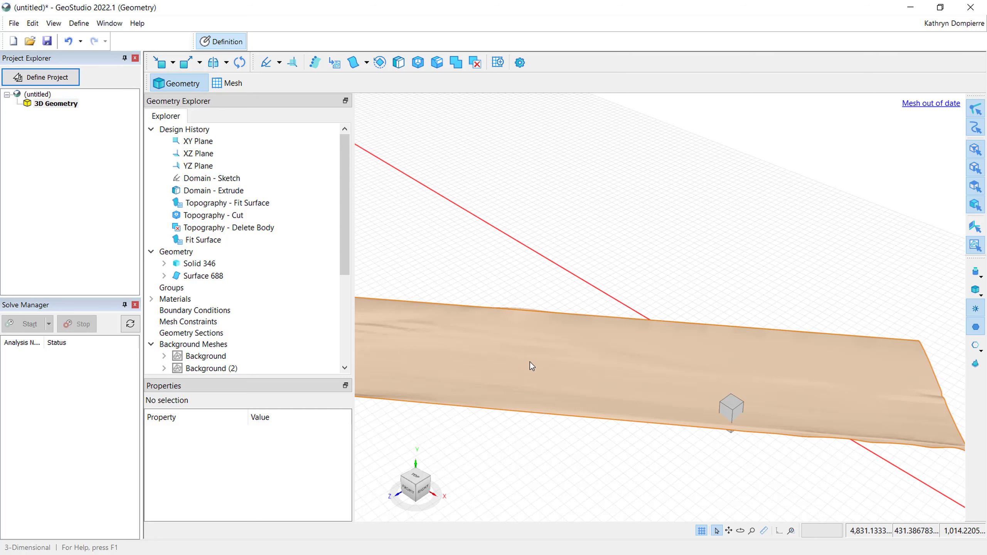
- Rename the new fit surface feature in the design history as "Contact - Fit Surface" and clear the selection
left_click(530, 362)
left_click(232, 276)
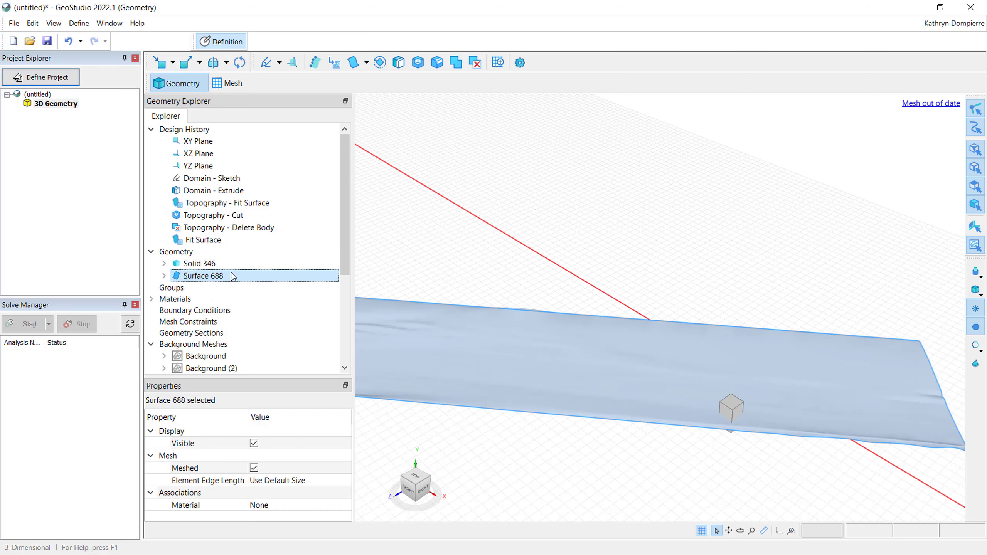
left_click(214, 241)
left_click(214, 241)
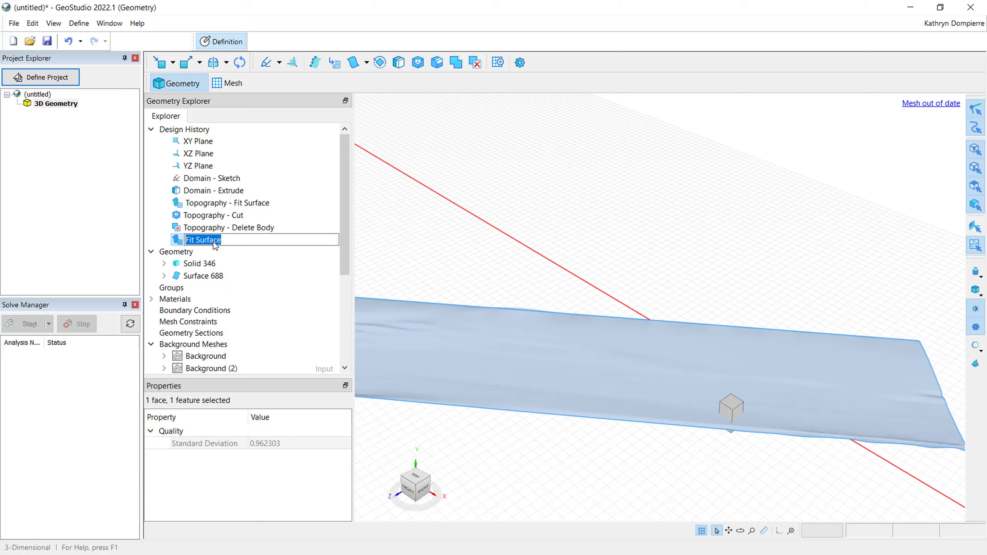
type("Contact - Fit Surface")
key("Escape")
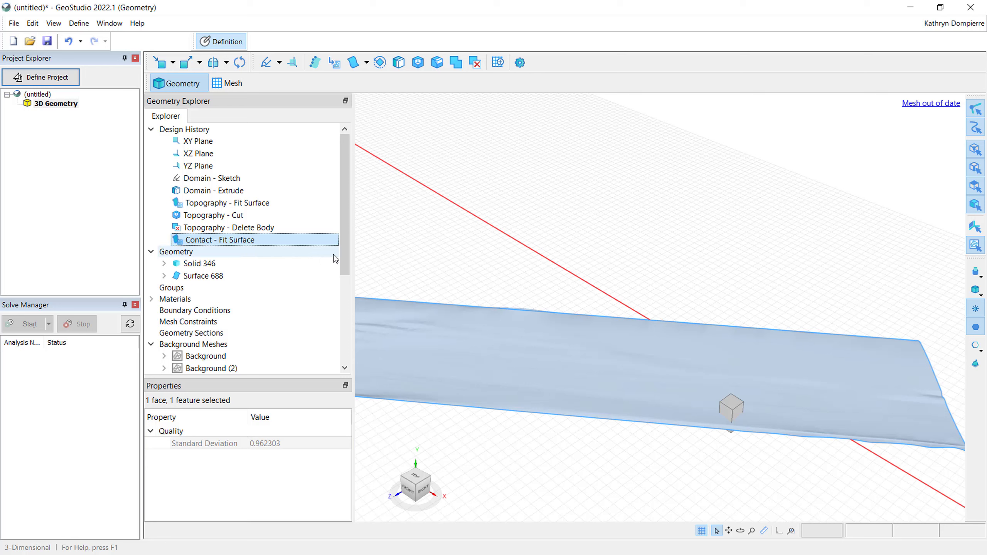
left_click(396, 235)
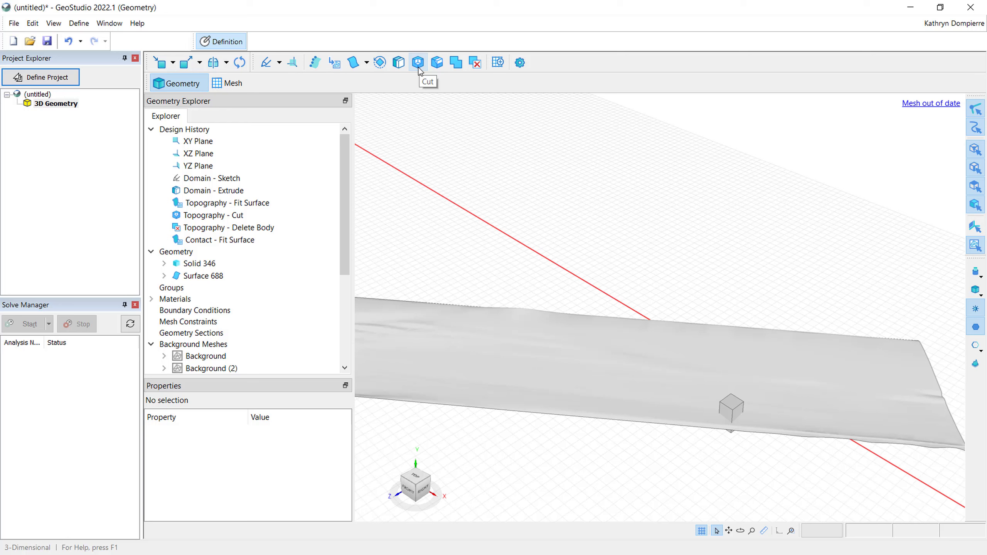
- Cut the domain solid with the contact fit surface, using the option that keeps the intersection and the remainder of Bodies B
left_click(418, 62)
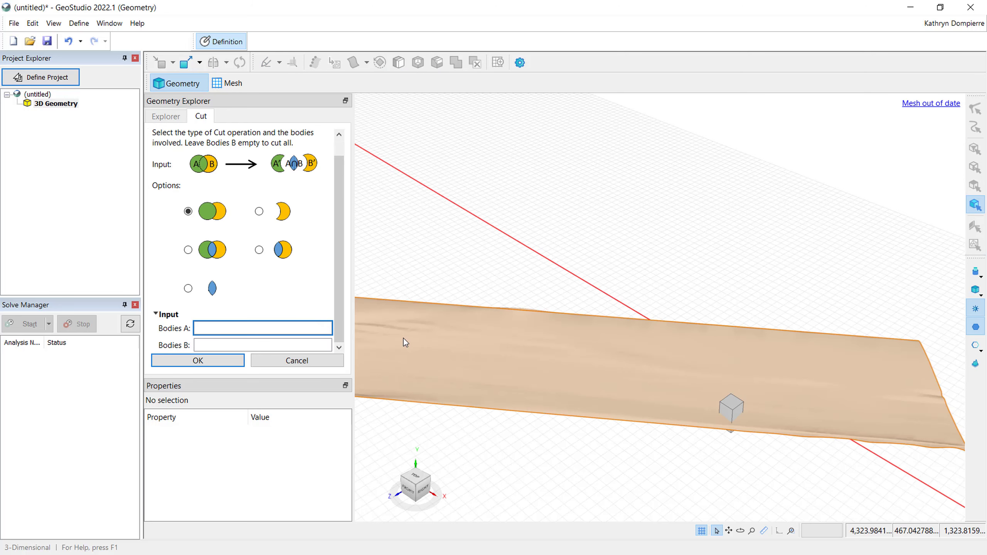
left_click(404, 338)
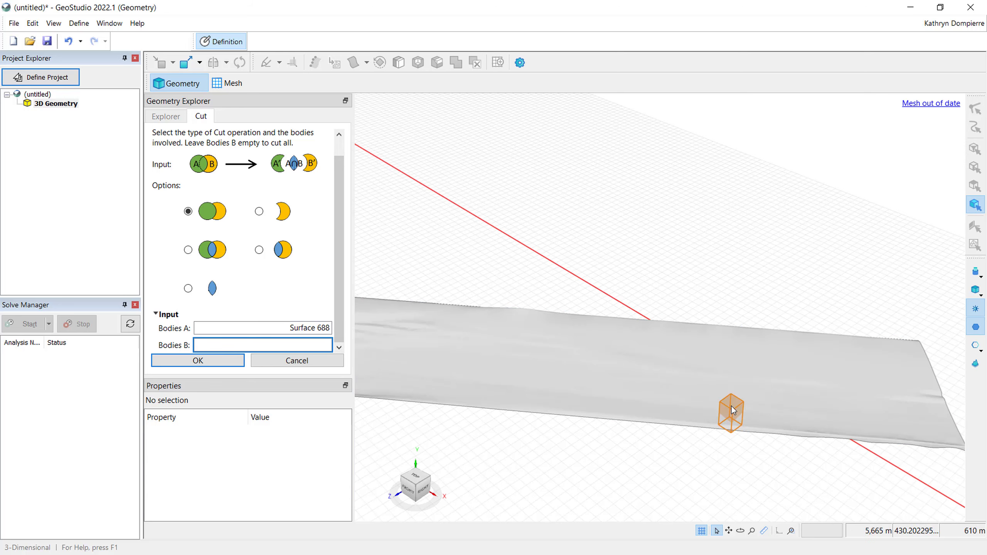
left_click(732, 408)
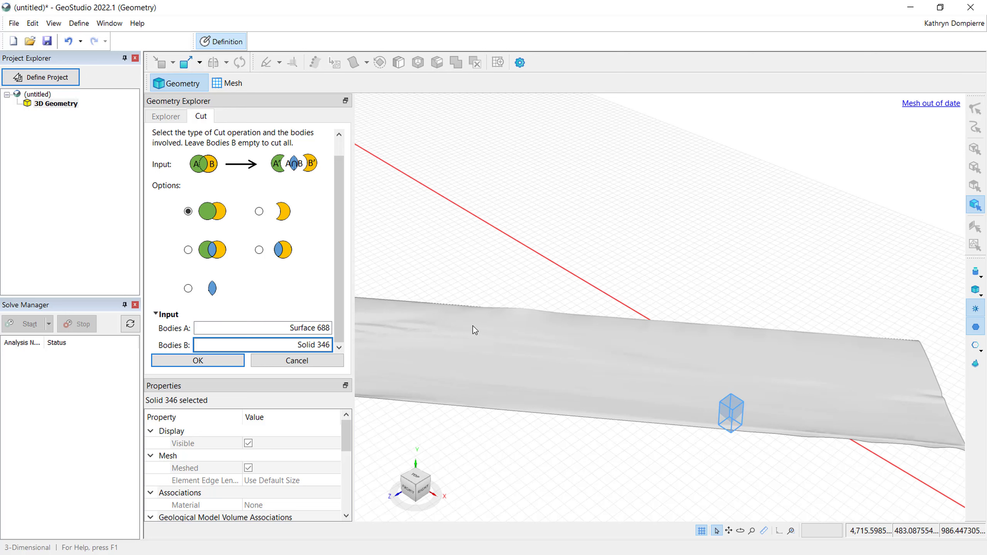
left_click(259, 250)
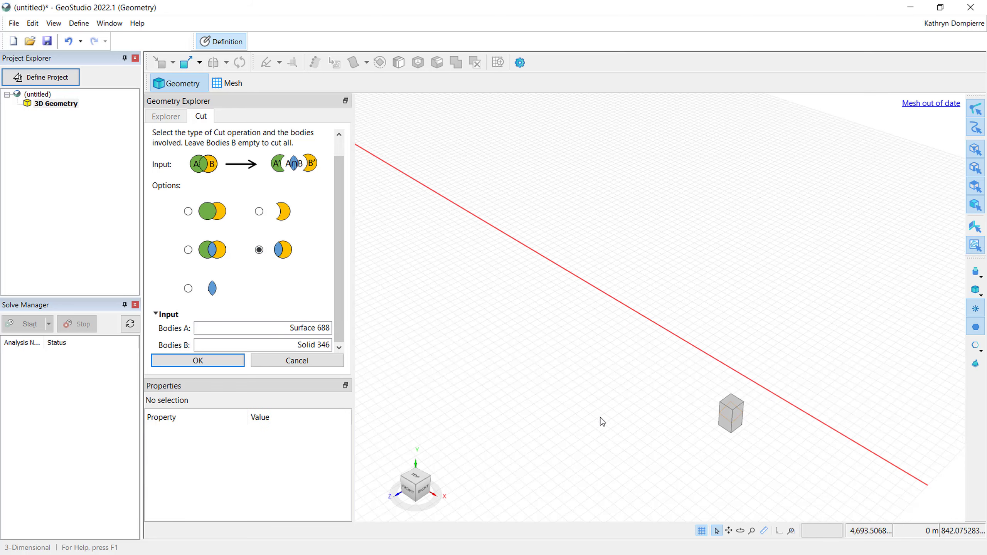
scroll(734, 442, "up", 3)
scroll(735, 442, "up", 5)
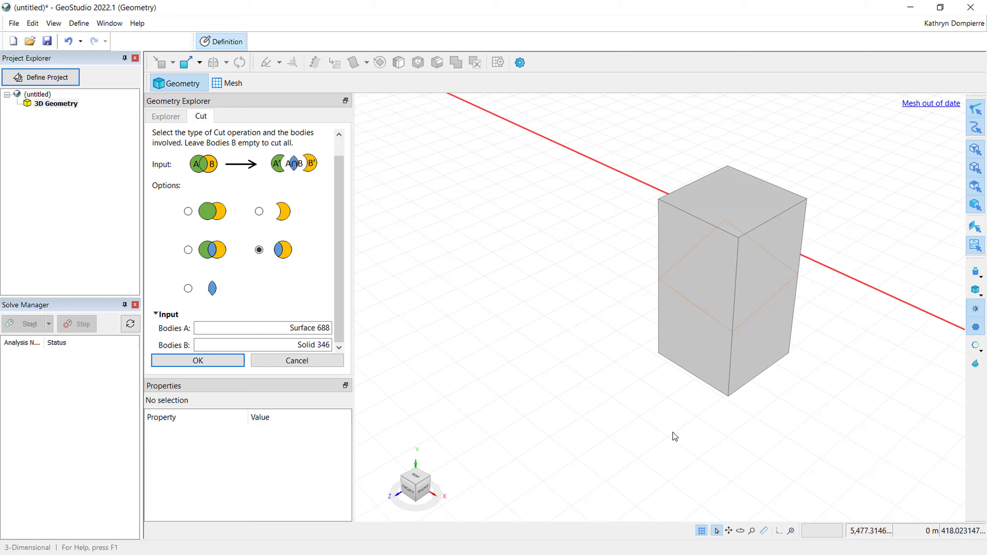
left_click(227, 362)
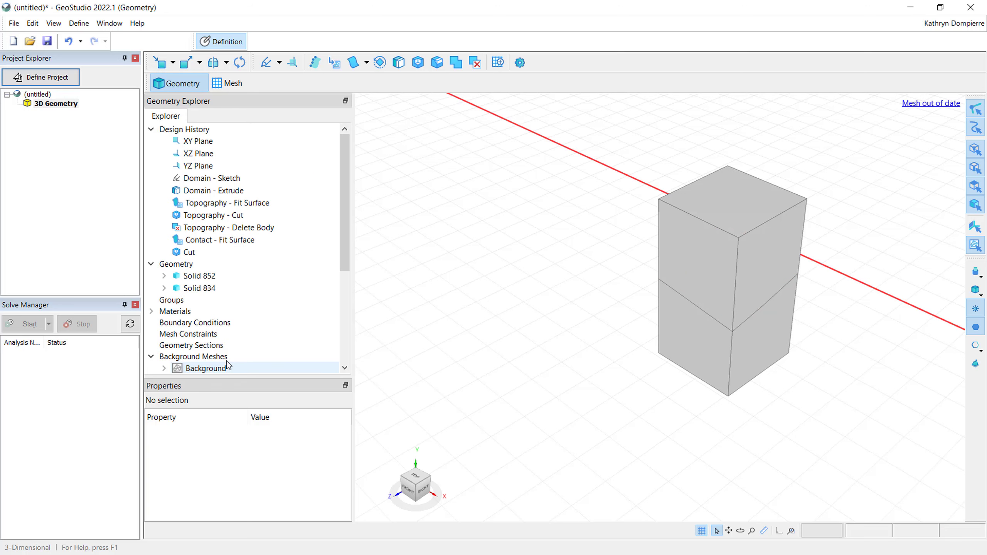
- Rename the new cut feature in the design history as "Contact - Cut"
left_click(210, 252)
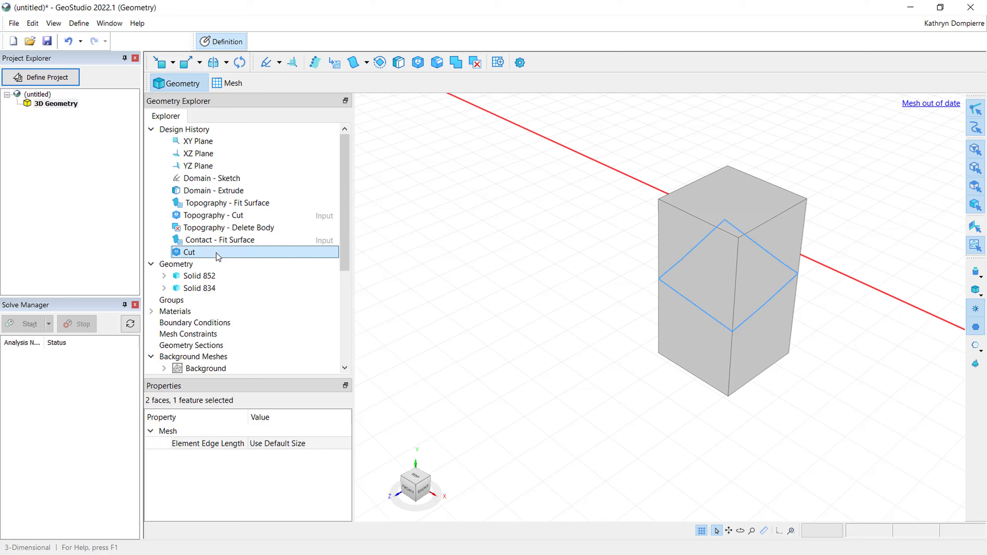
left_click(218, 256)
type("Contact")
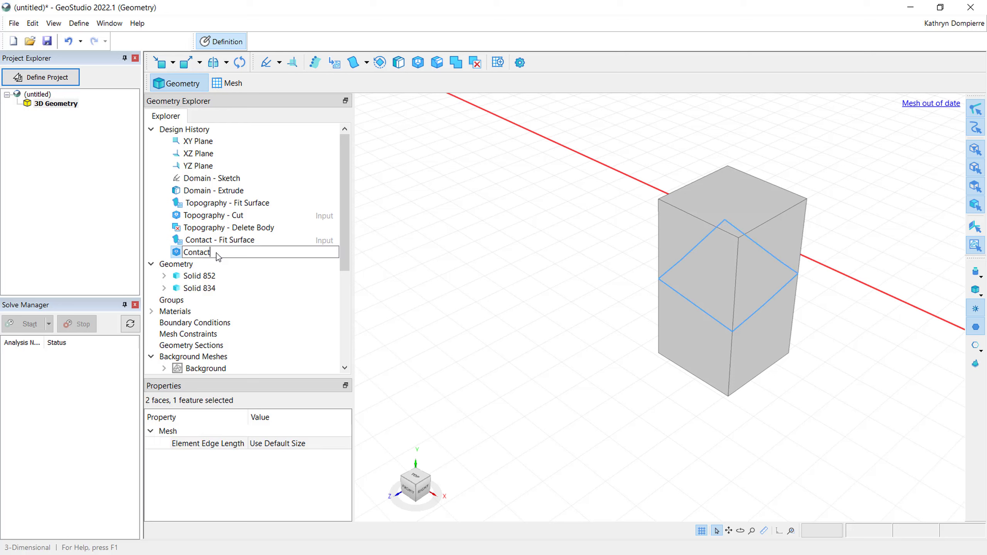
type(" - Cut")
key("Return")
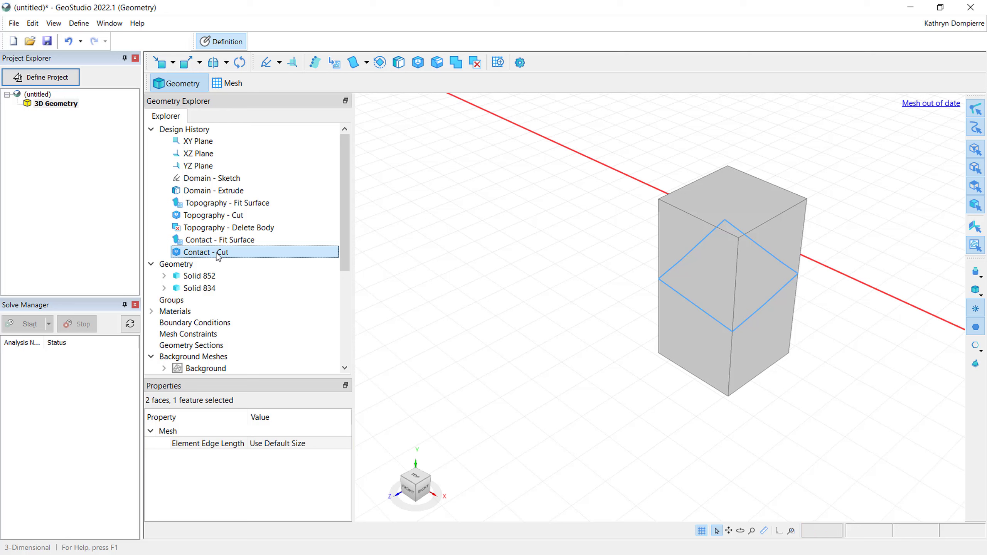
- Examine the upper and lower solids, checking the lower solid's material and geological model volume associations
left_click(268, 276)
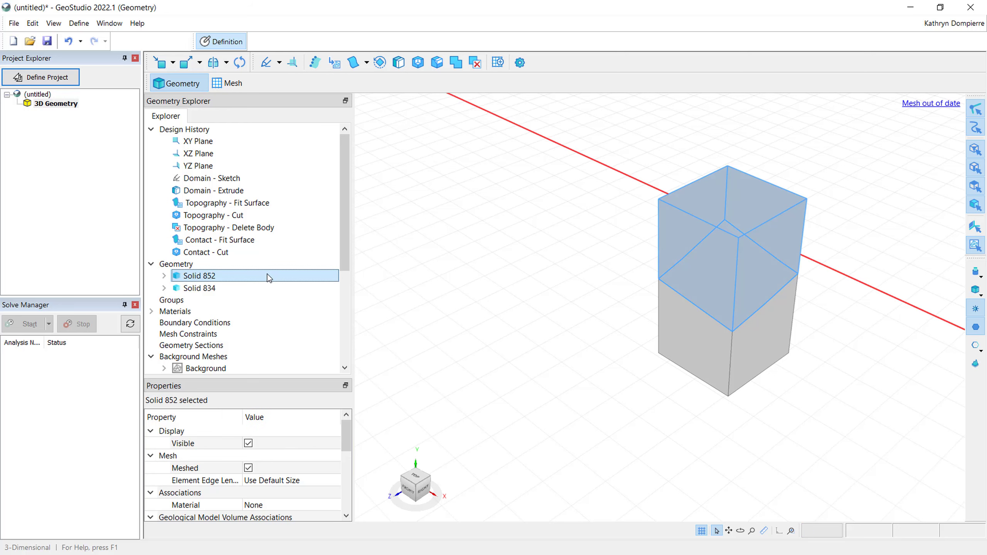
left_click(206, 288)
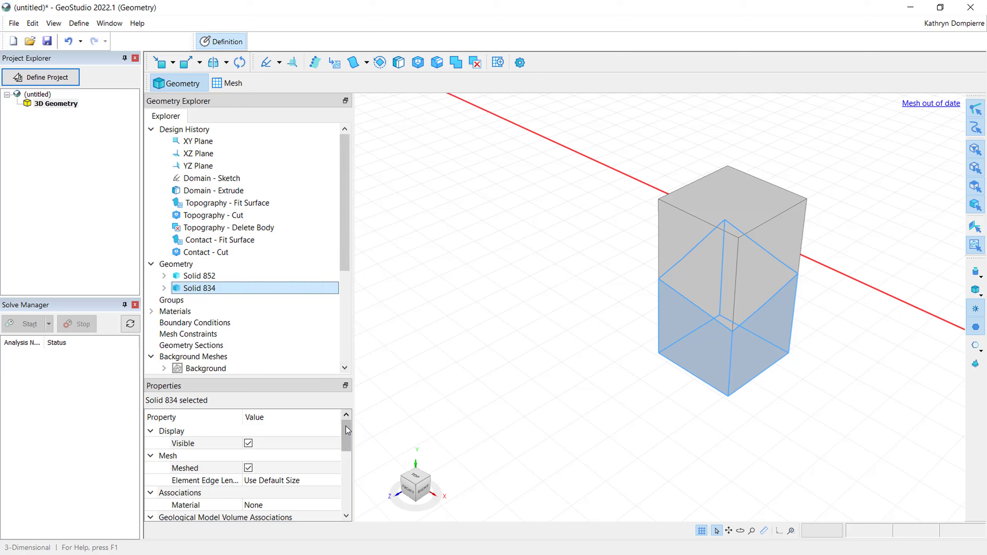
left_click_drag(346, 427, 344, 446)
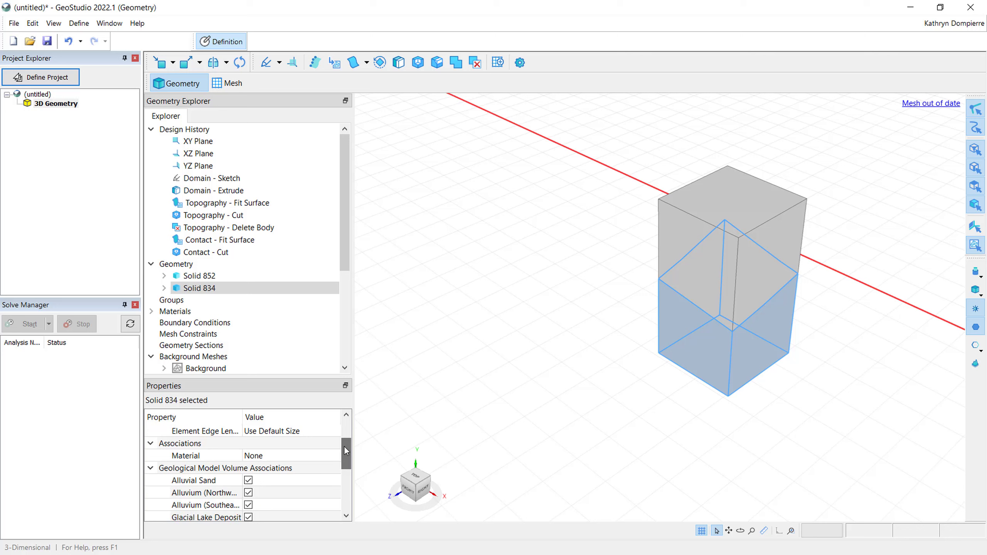
left_click(264, 460)
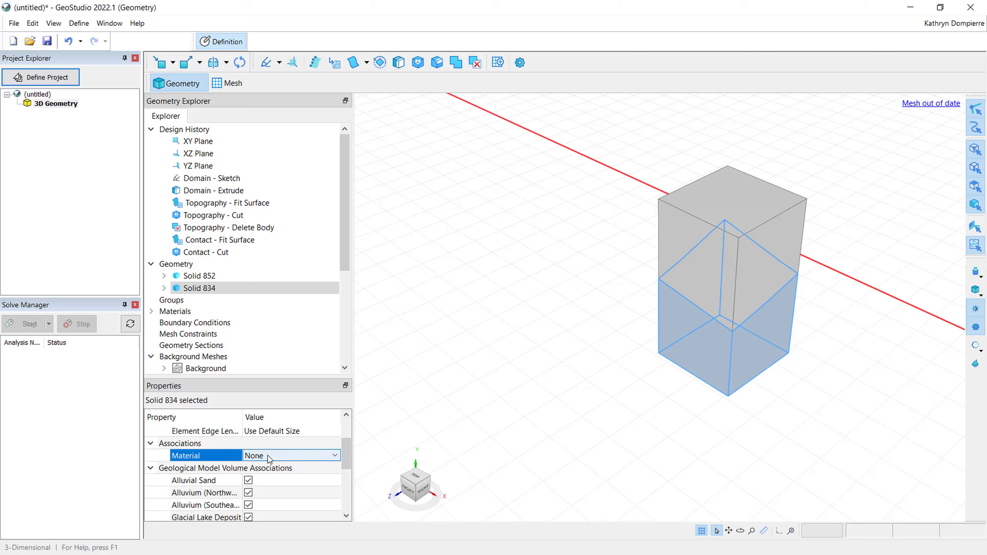
left_click_drag(347, 460, 346, 474)
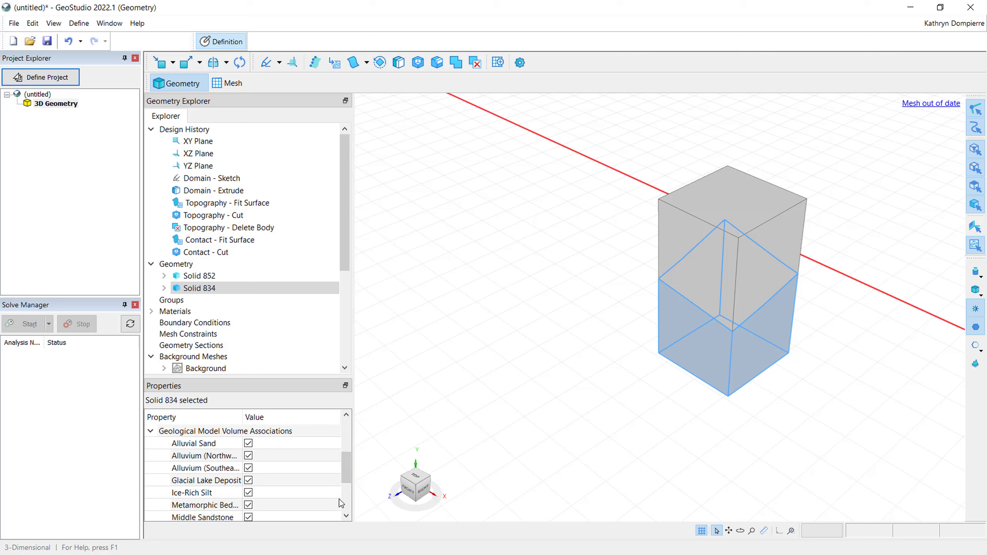
mouse_move(348, 481)
left_mouse_down()
mouse_move(347, 507)
mouse_move(347, 472)
left_mouse_up()
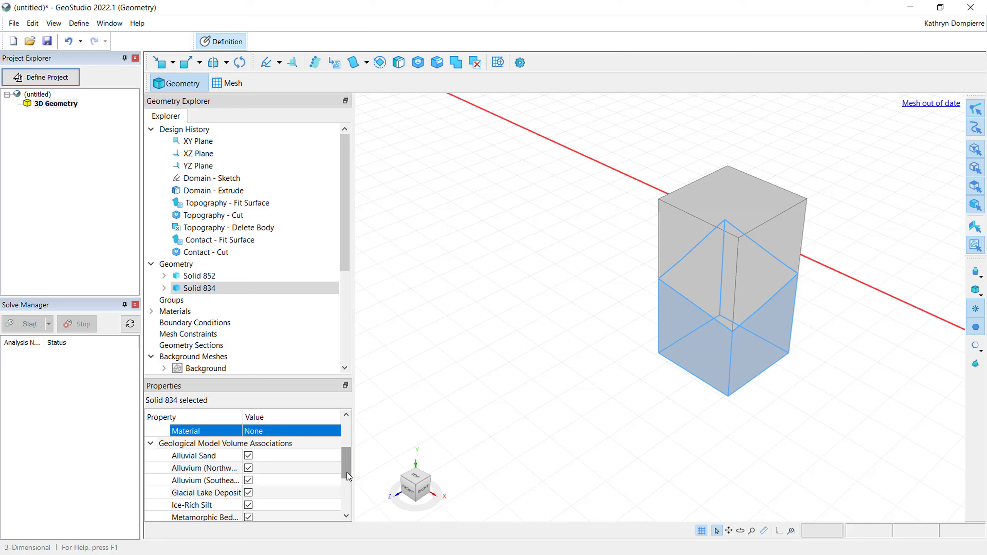
- Generate a hexahedral-dominant mesh with a 5 m edge length instead of the default
left_click(498, 63)
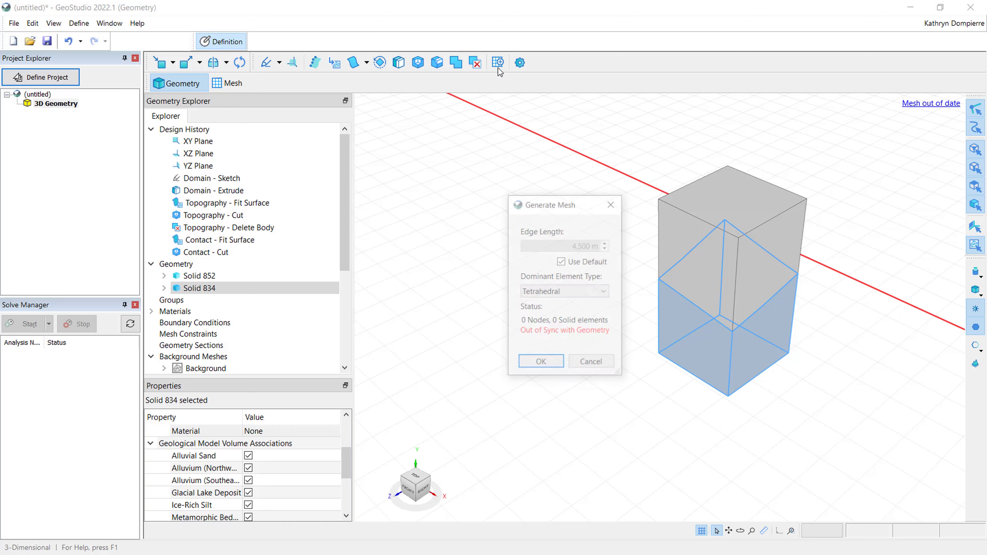
left_click(562, 261)
left_click_drag(570, 245, 591, 246)
type("5")
left_click(562, 292)
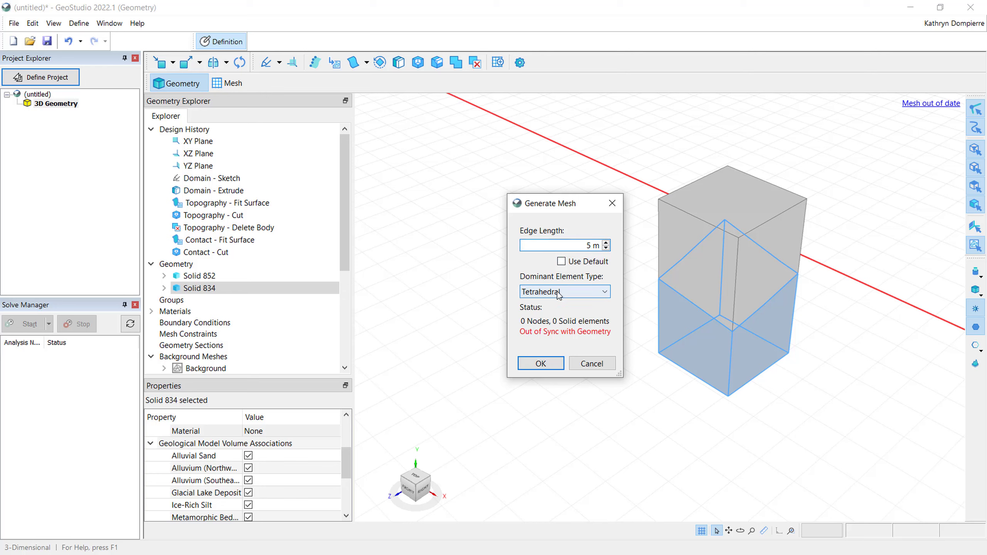
left_click(558, 312)
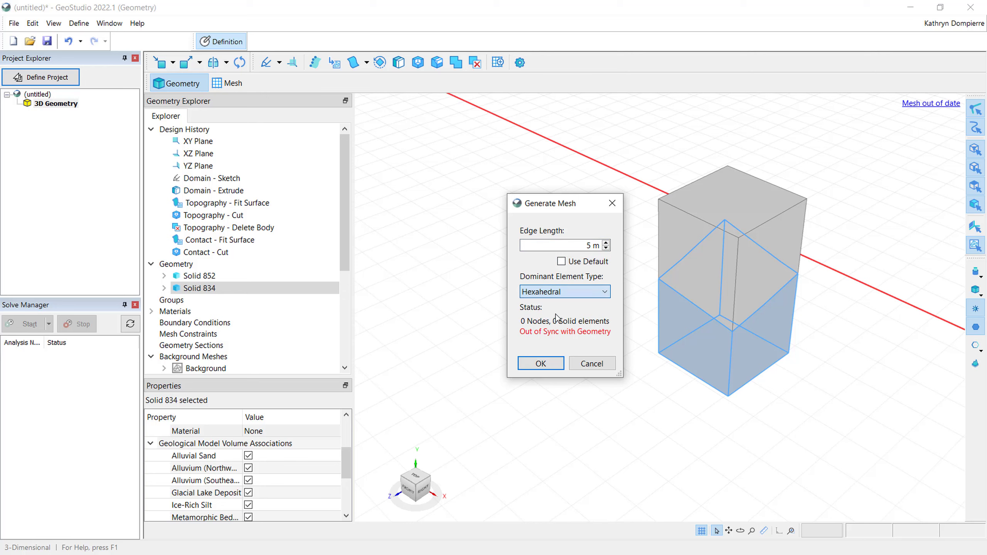
left_click(551, 366)
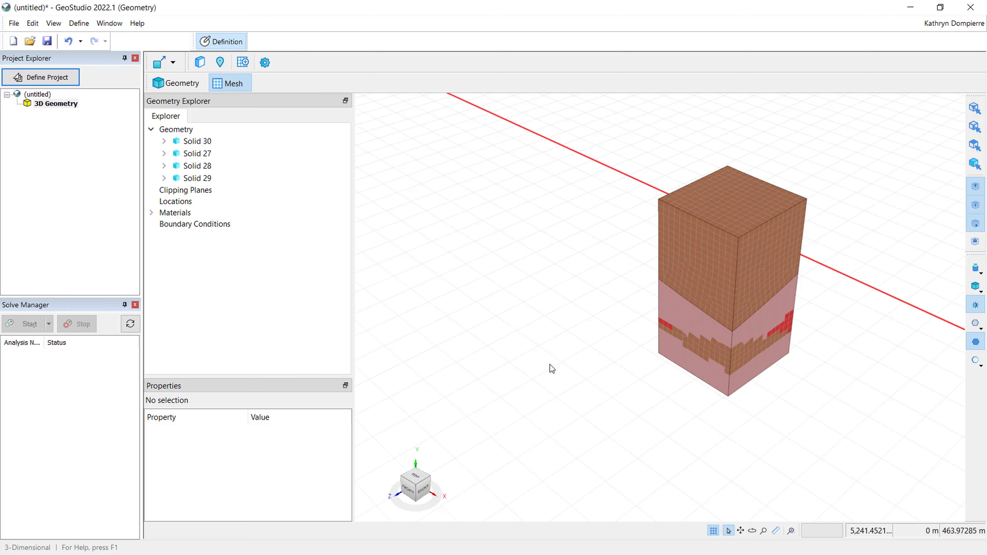
- Examine the geological material distribution on different sides of the generated mesh
left_click_drag(818, 425, 677, 397)
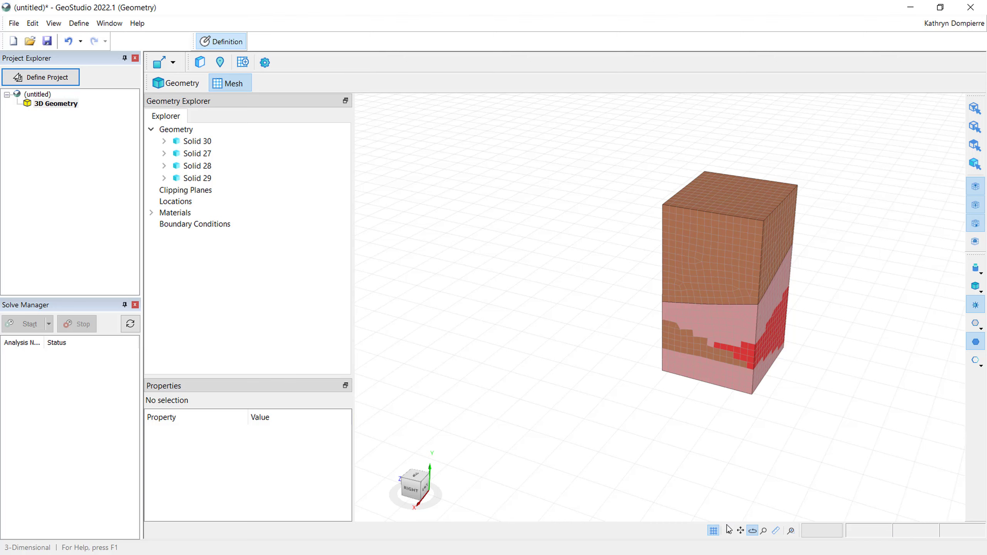
left_click_drag(688, 481, 821, 494)
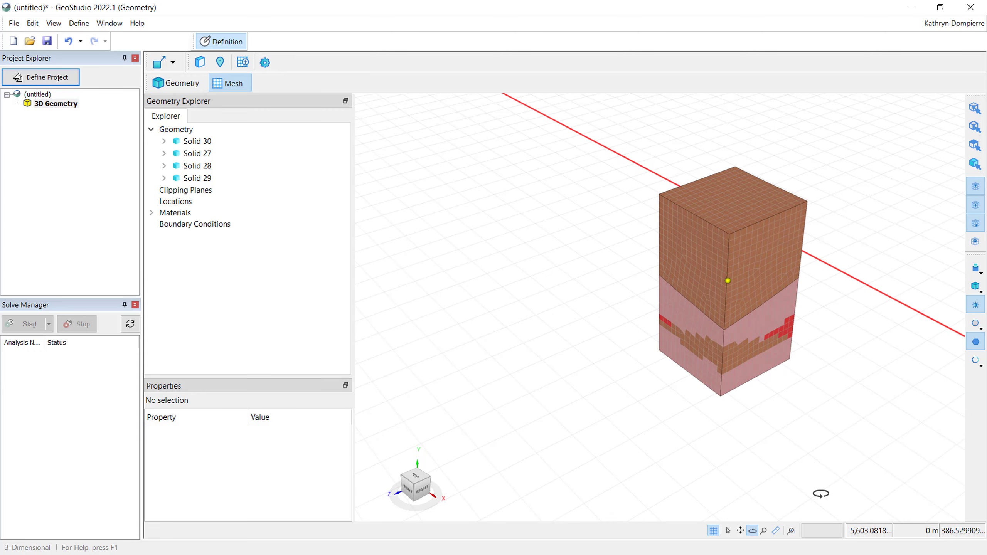
left_click(729, 531)
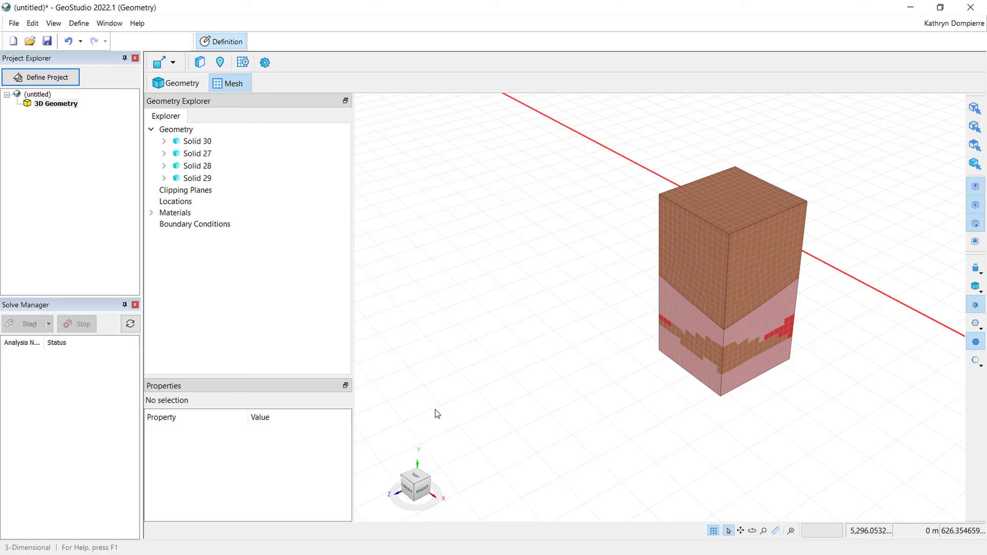
- Return to the geometry definition and start a 2D sketch on the XZ plane
left_click(183, 83)
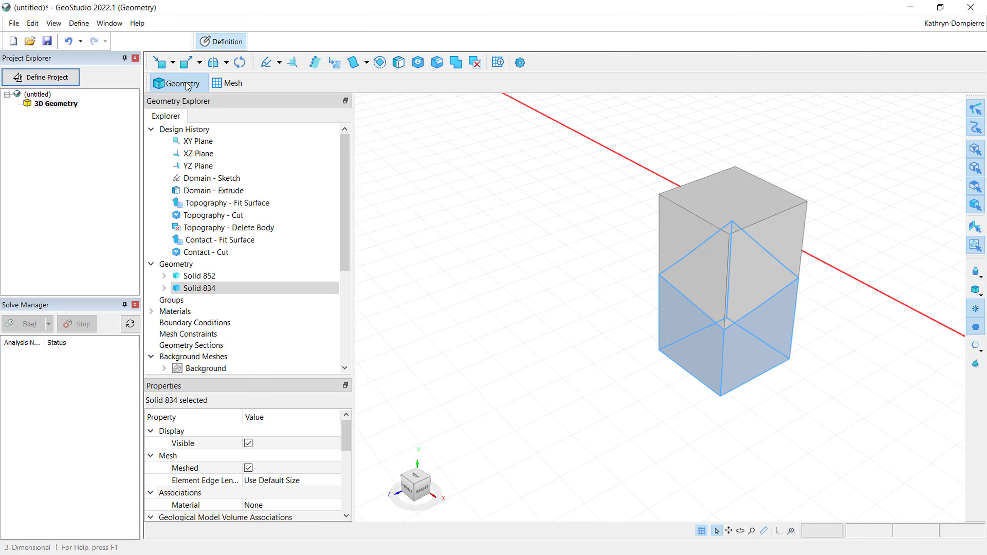
left_click(390, 154)
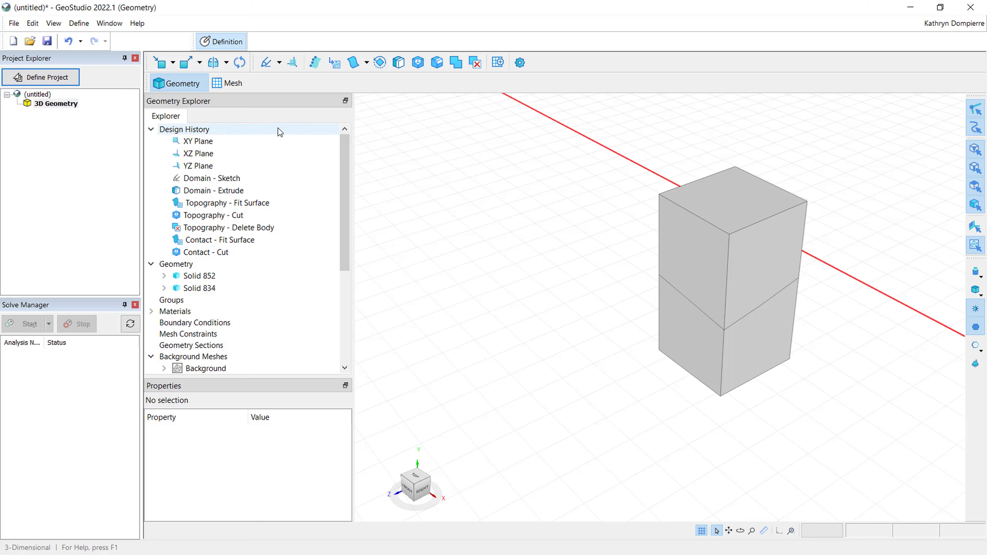
left_click(214, 157)
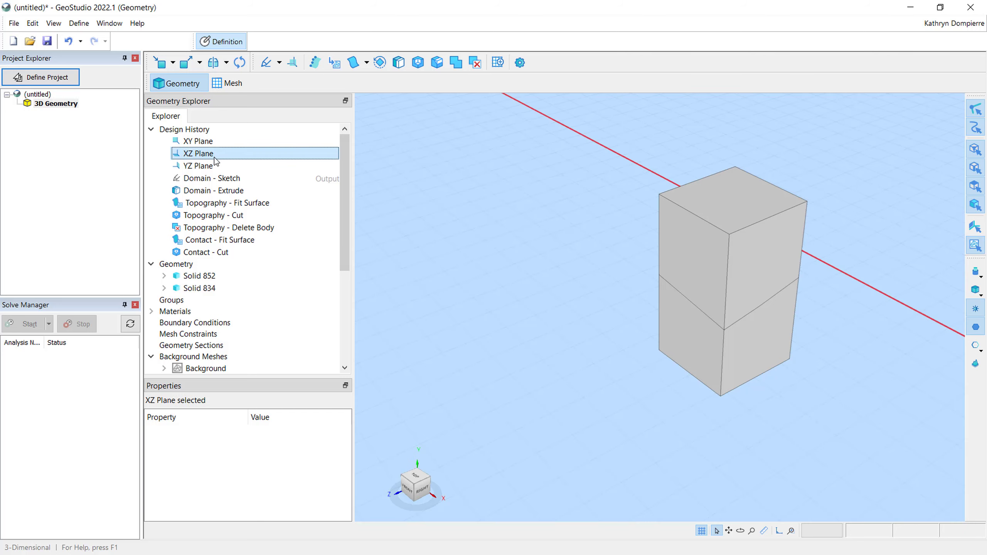
left_click(279, 65)
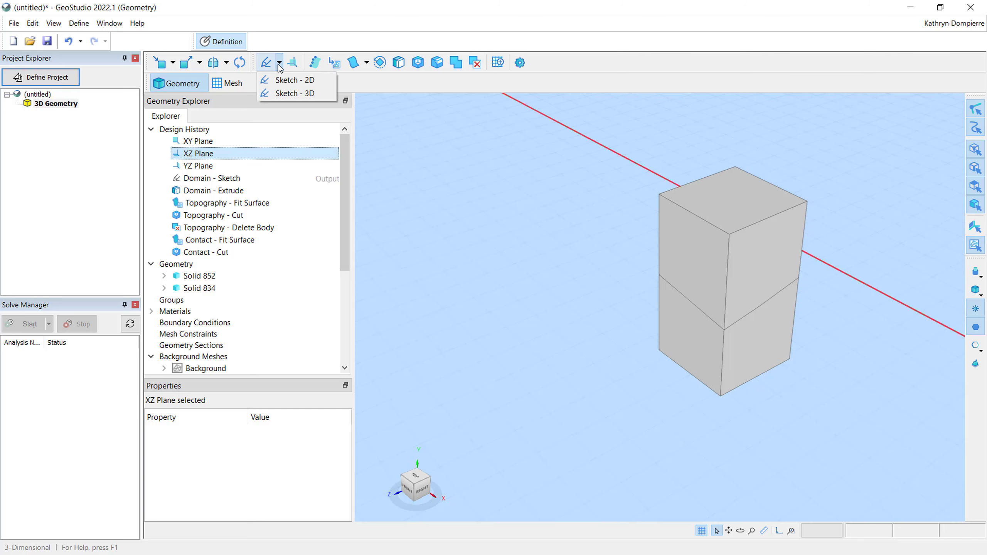
left_click(316, 82)
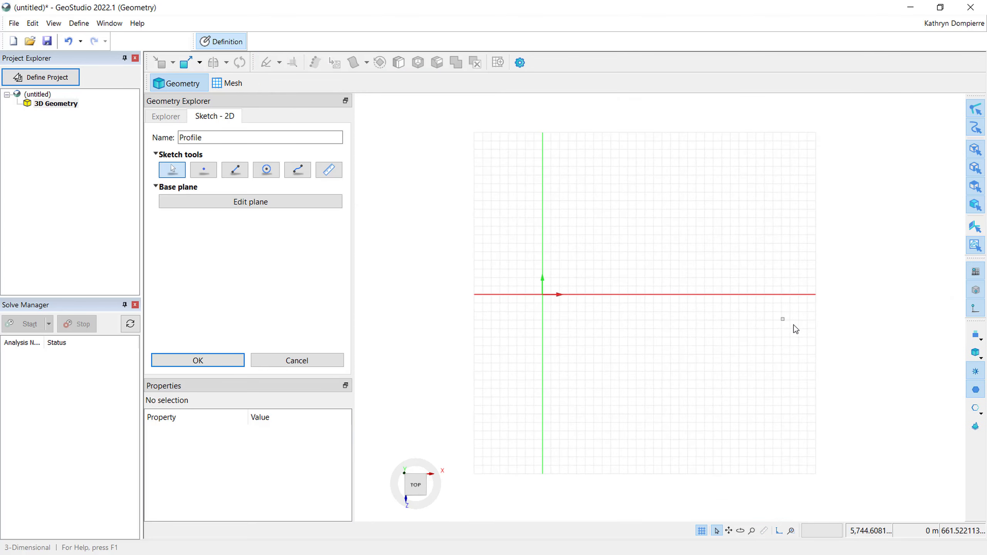
- Sketch a closed 10 m square of lines inside the domain, with opposite corners at (5,625, -570) m and (5,635, -580) m
scroll(793, 325, "up", 5)
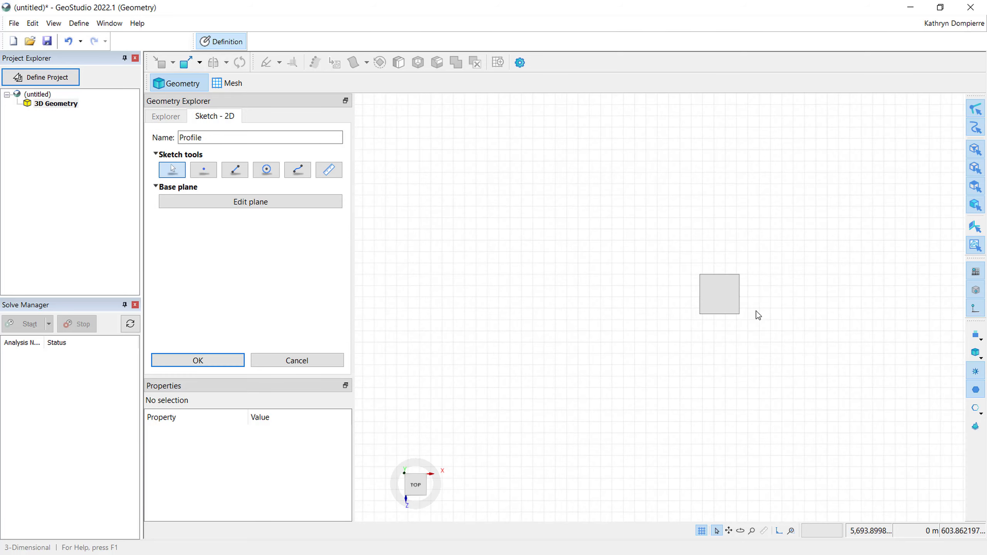
scroll(755, 315, "up", 5)
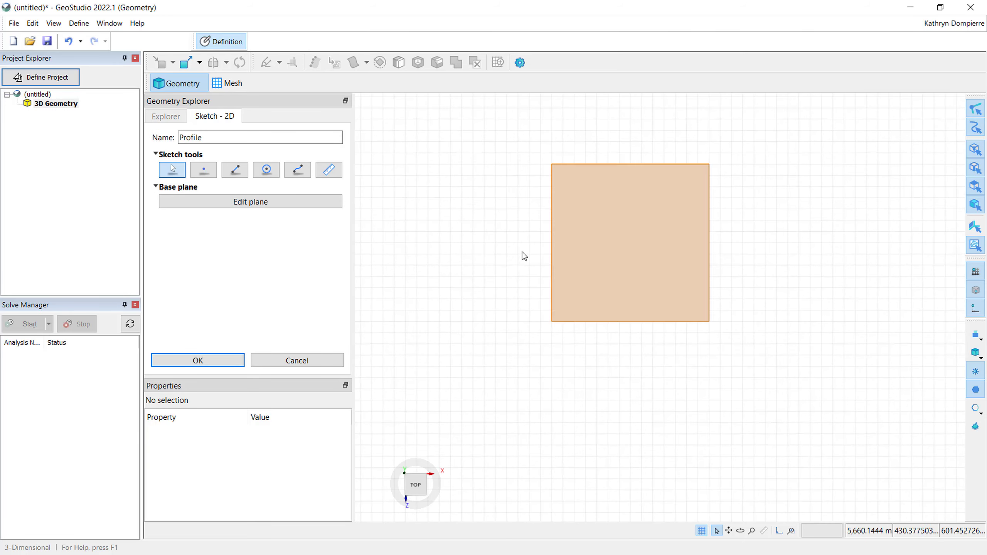
left_click(235, 169)
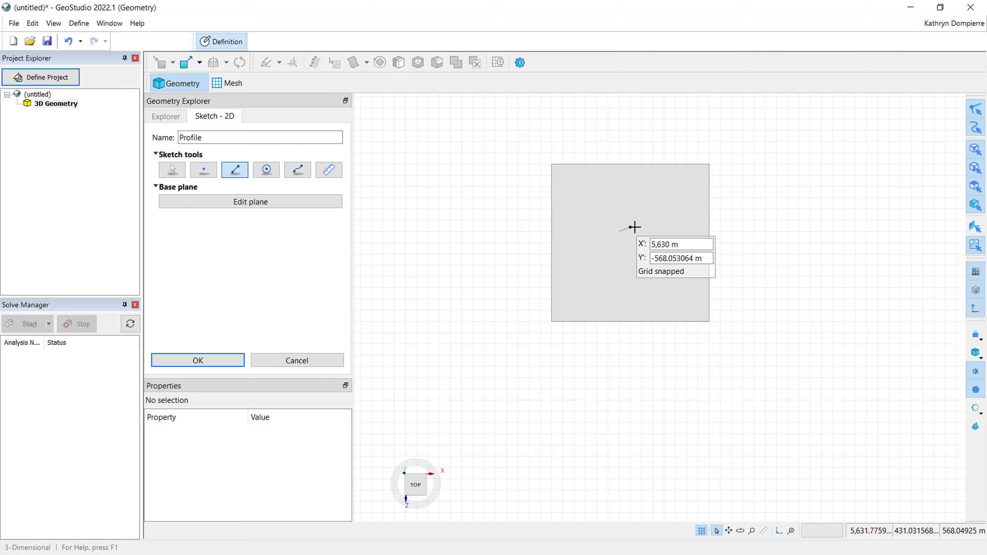
left_click(619, 231)
left_click(641, 232)
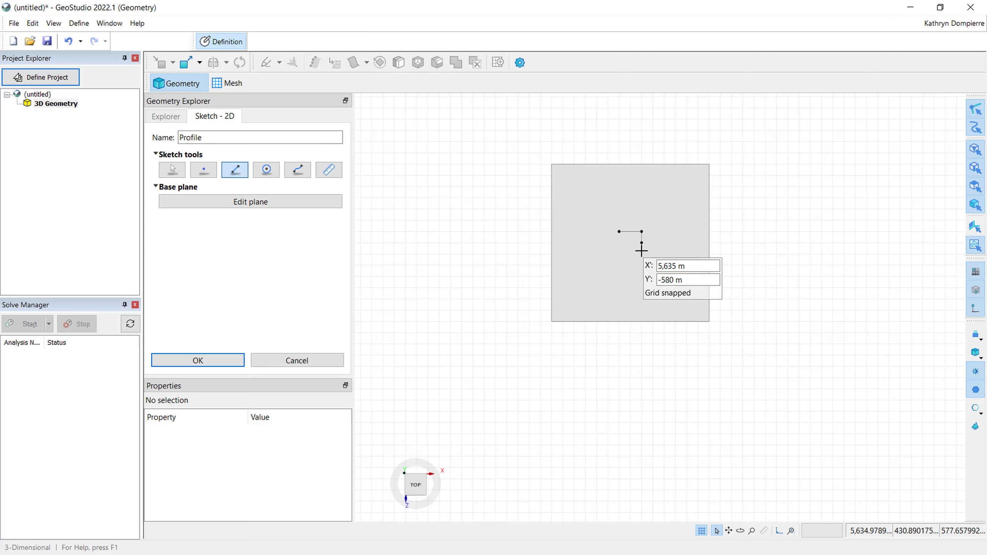
left_click(642, 255)
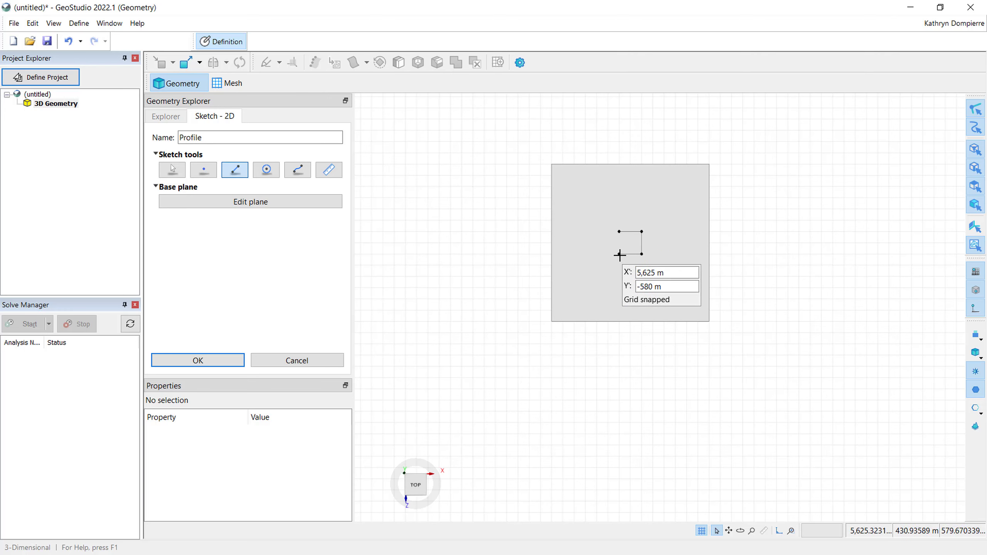
left_click(619, 255)
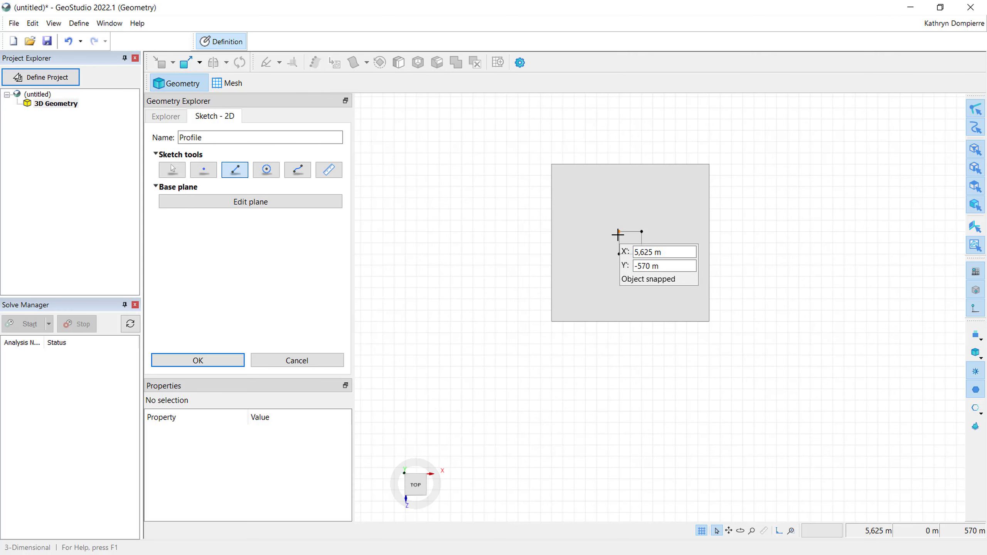
left_click(619, 232)
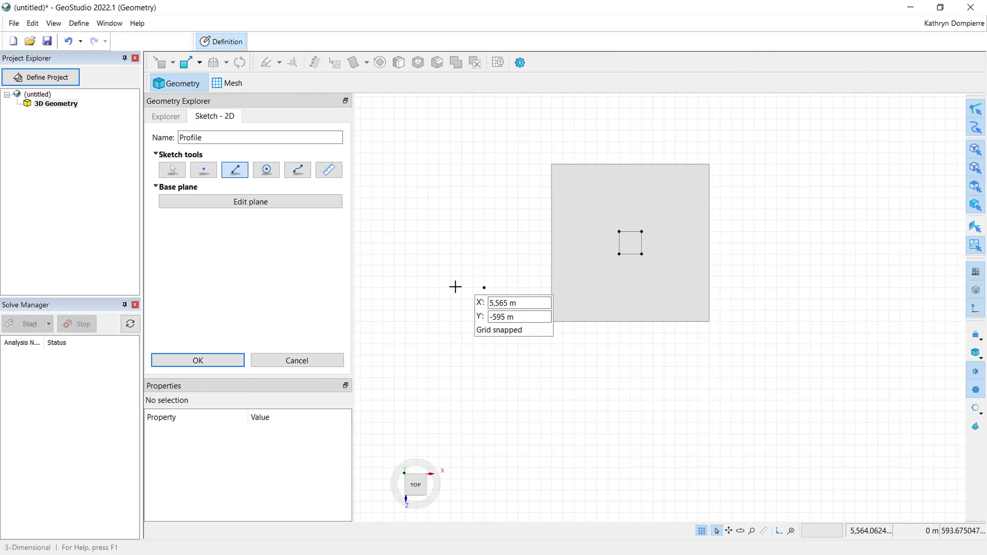
- Offset the square profile's XZ sketch plane by 431.2 m and finish the sketch
left_click(267, 207)
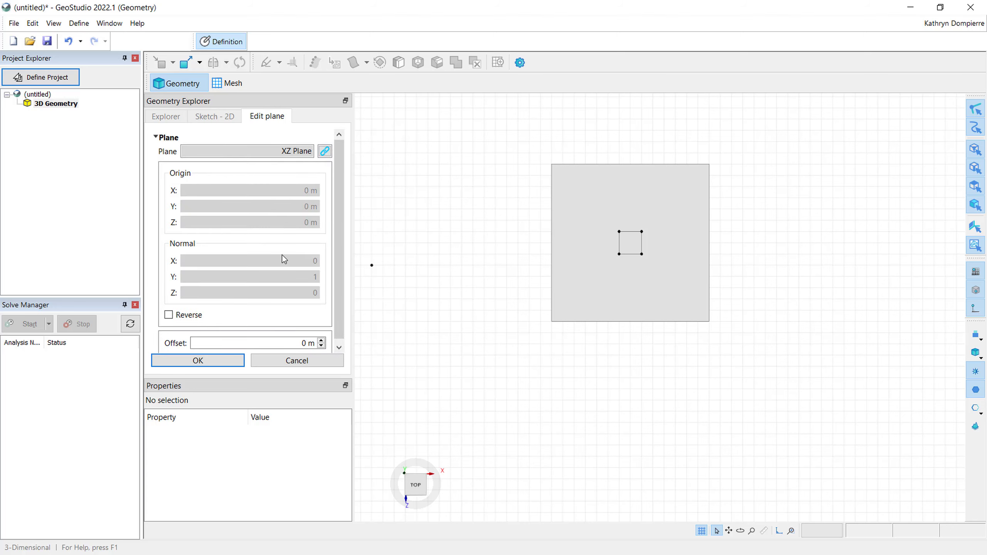
double_click(305, 342)
type("431.2")
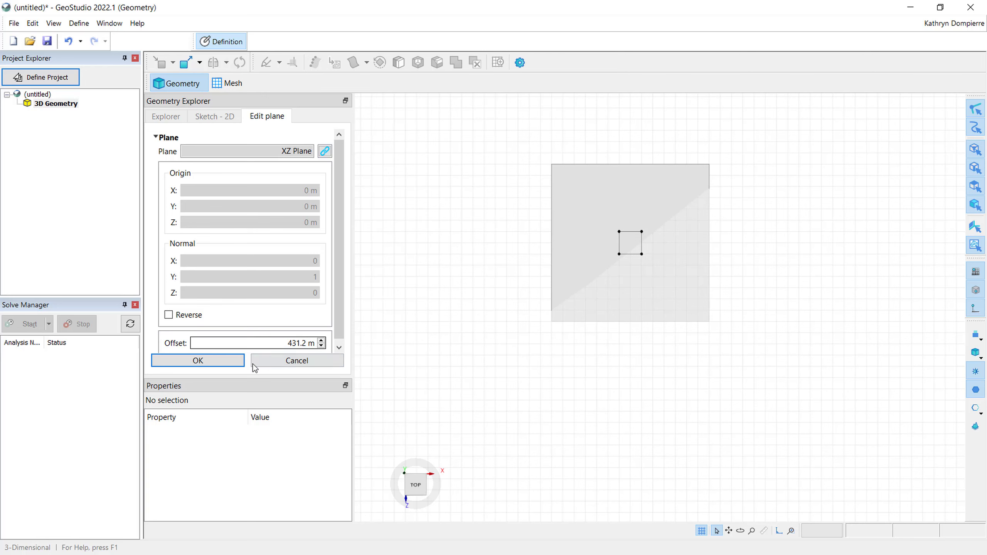
left_click(229, 362)
left_click(230, 362)
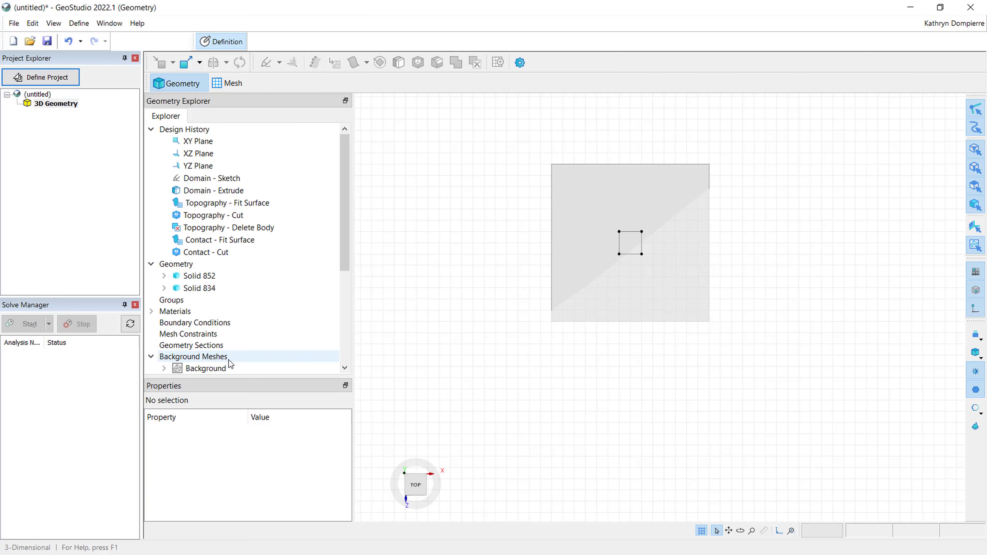
- Rename the new square profile in the design history as "Base - Sketch"
double_click(202, 265)
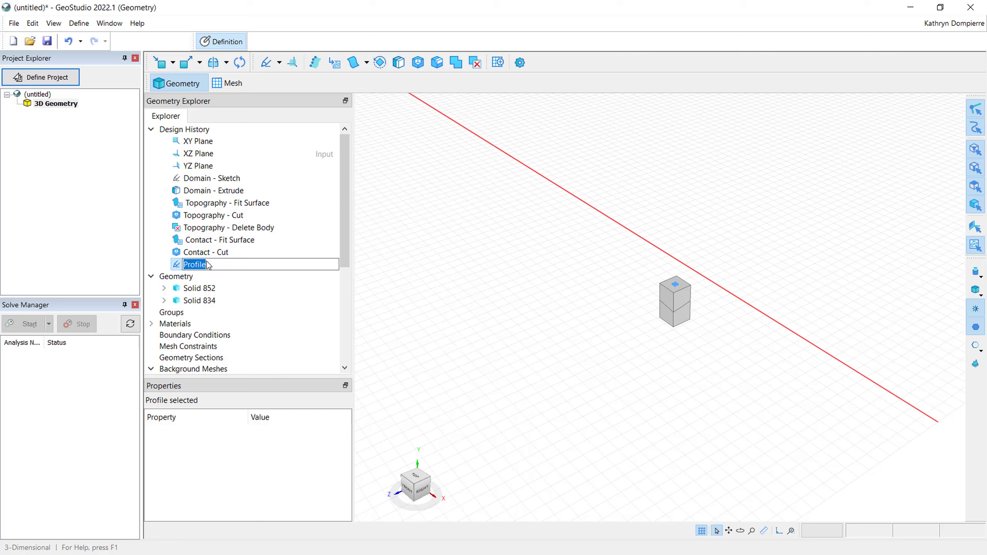
type("Base - Sketch")
key("Return")
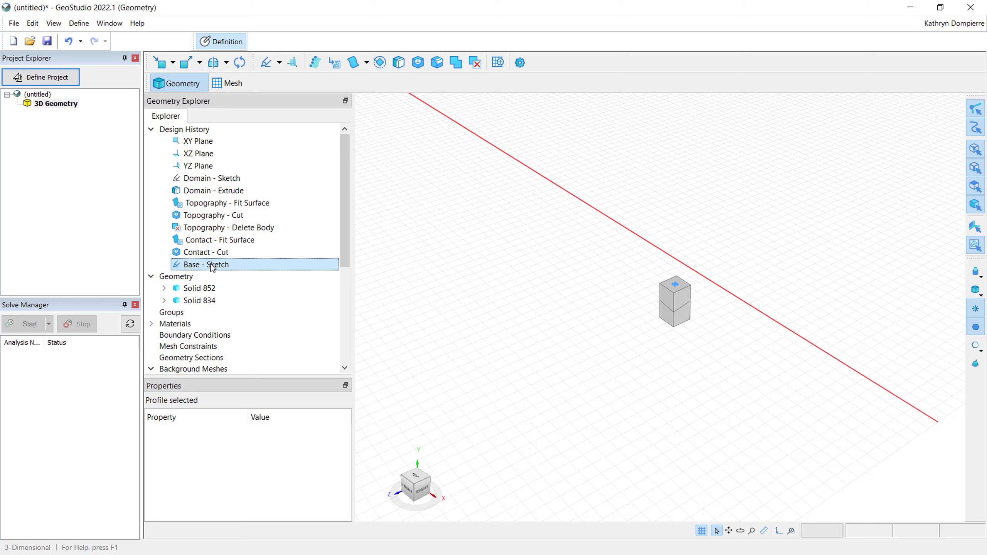
- Set up an extrusion of Base - Sketch in the reversed direction, with the first slice at 0.25 m
scroll(668, 295, "up", 5)
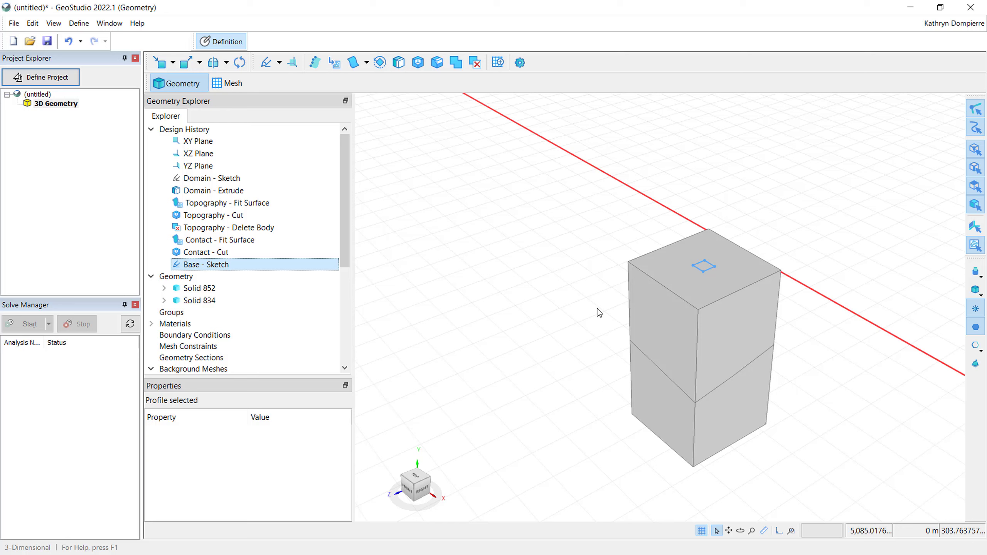
right_click(250, 265)
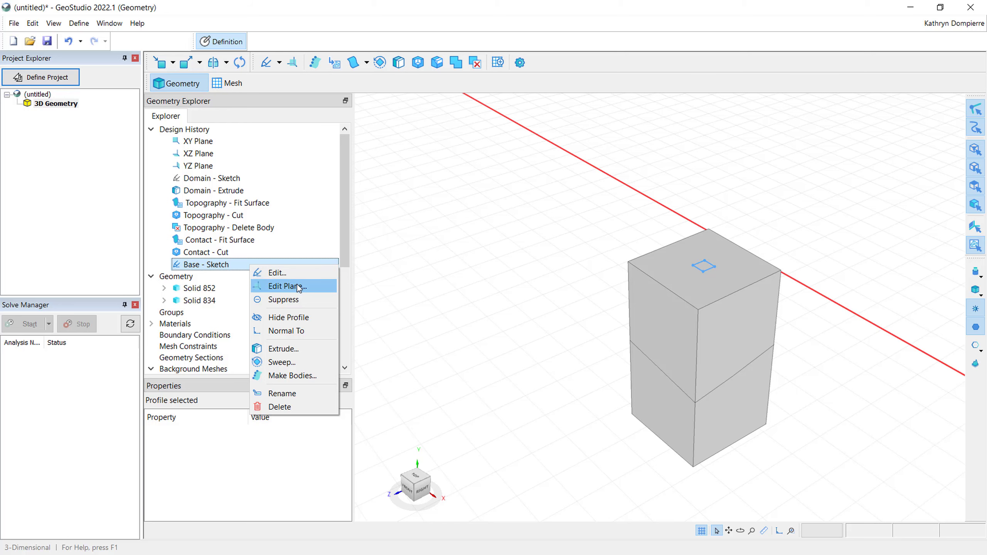
left_click(322, 349)
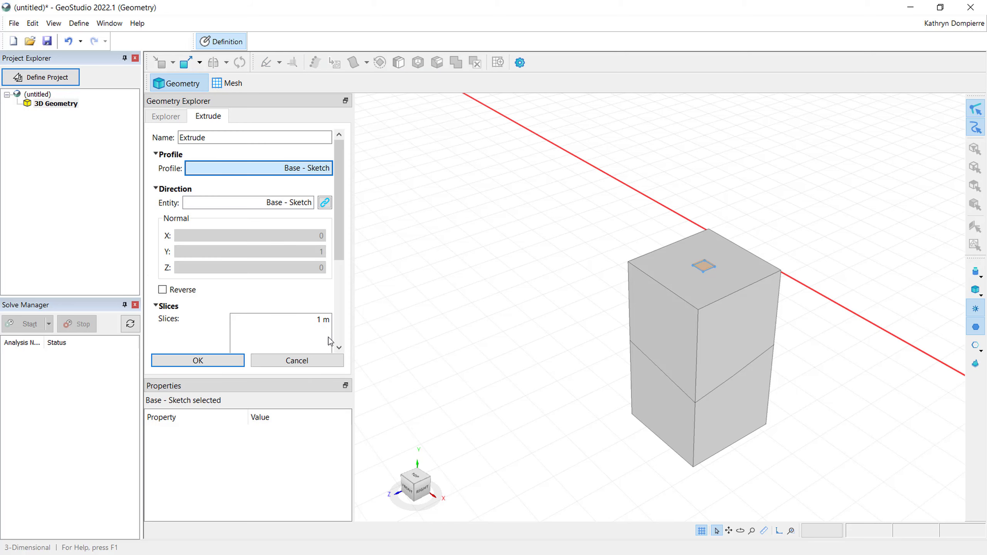
left_click_drag(341, 263, 341, 333)
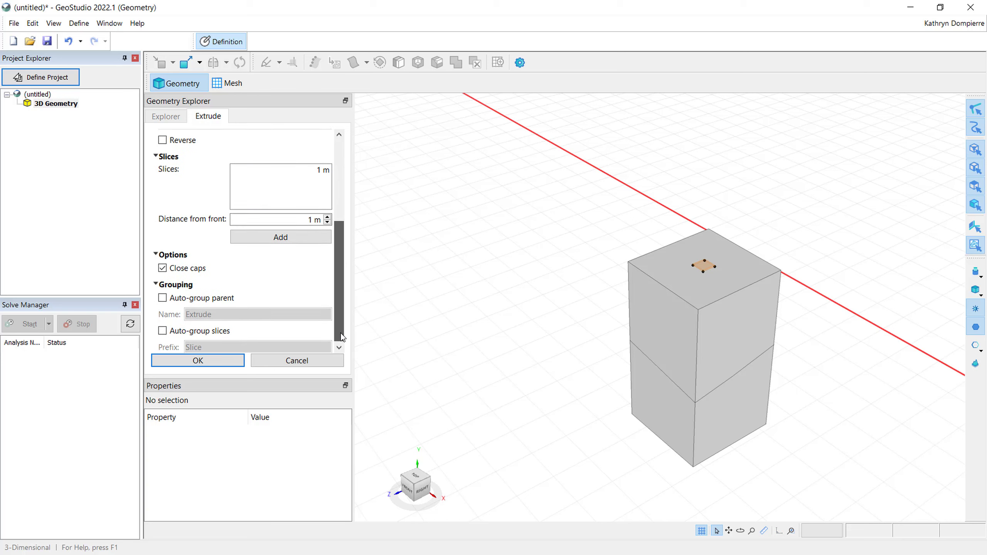
left_click(163, 141)
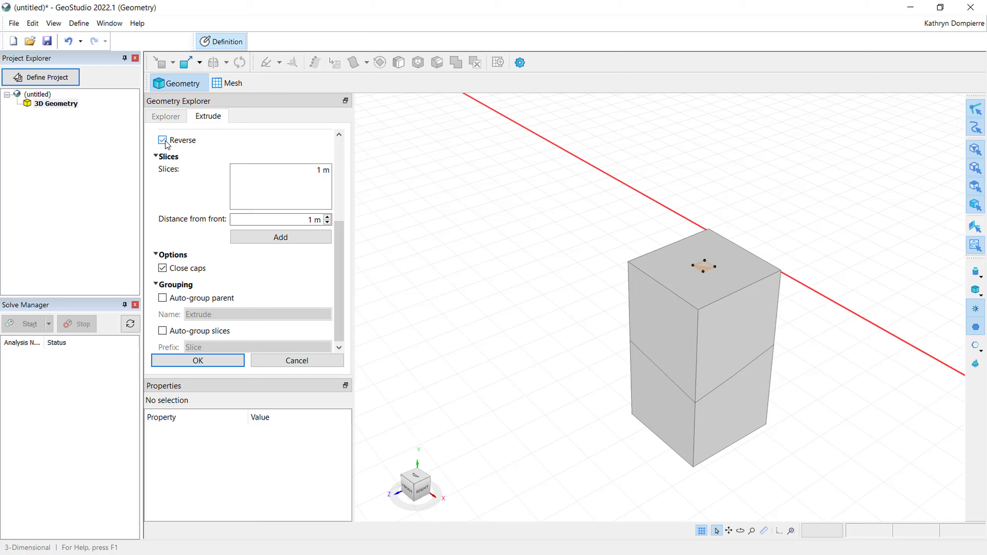
left_click(280, 171)
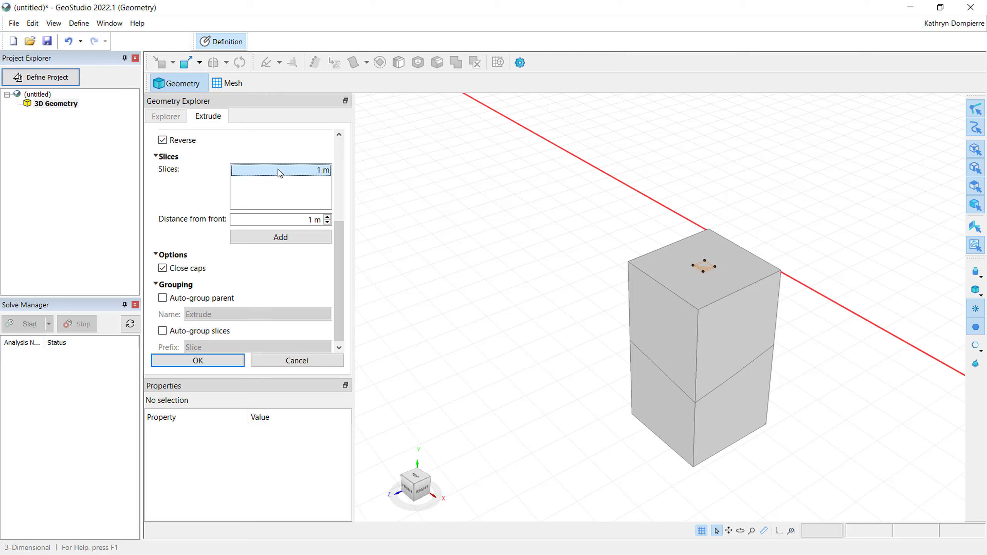
right_click(278, 171)
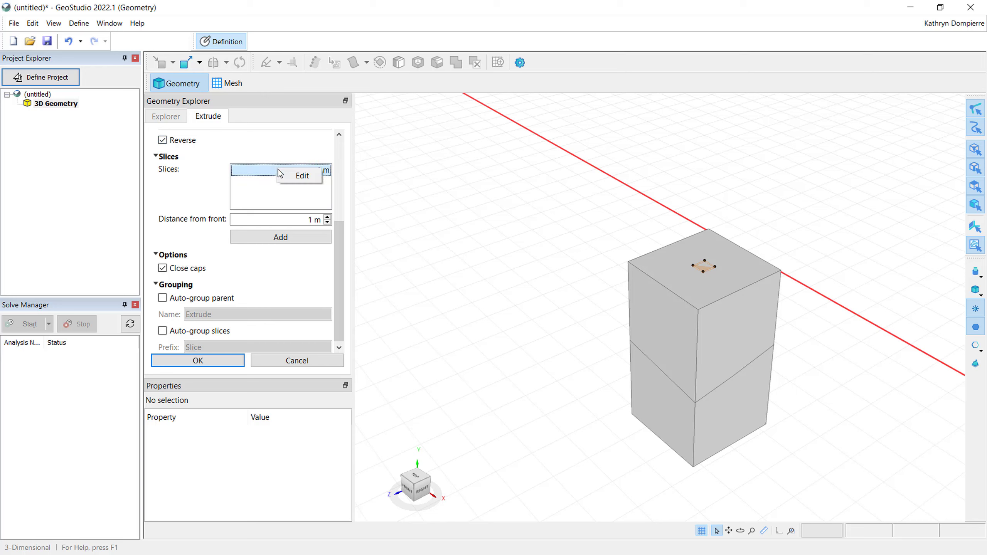
left_click(302, 177)
type("0")
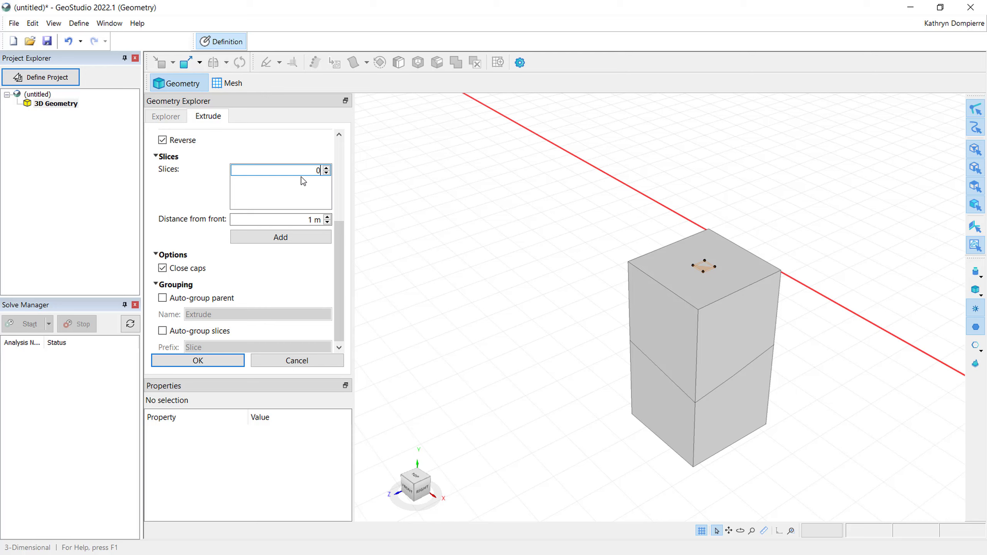
type(".25")
key("Return")
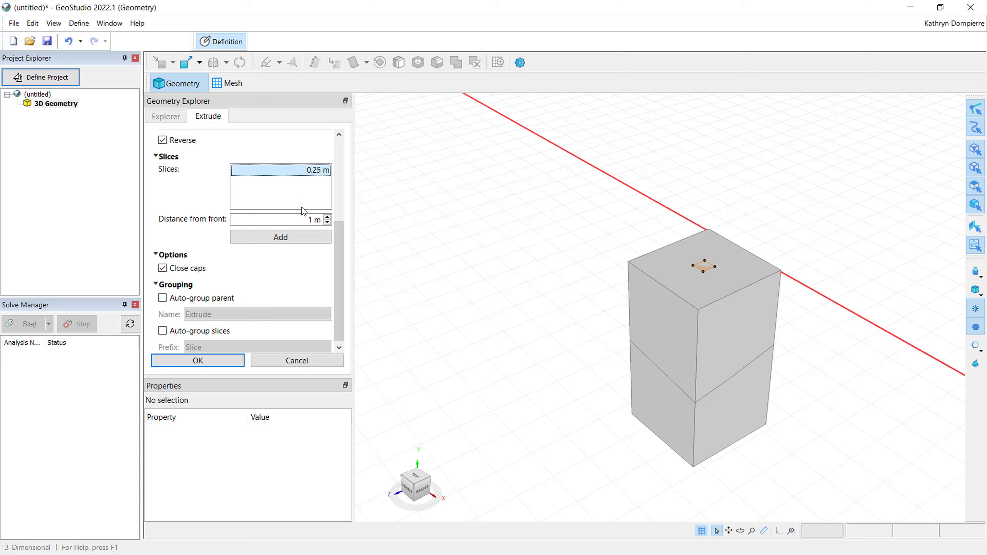
- Add a second slice at 1.75 m from the front and complete the extrusion
left_click(311, 220)
double_click(310, 221)
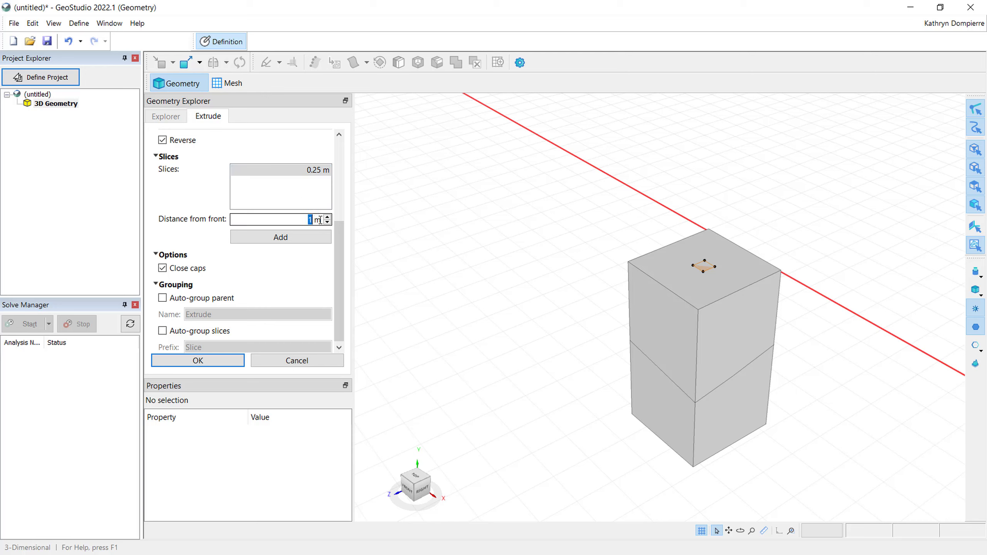
type("1.75")
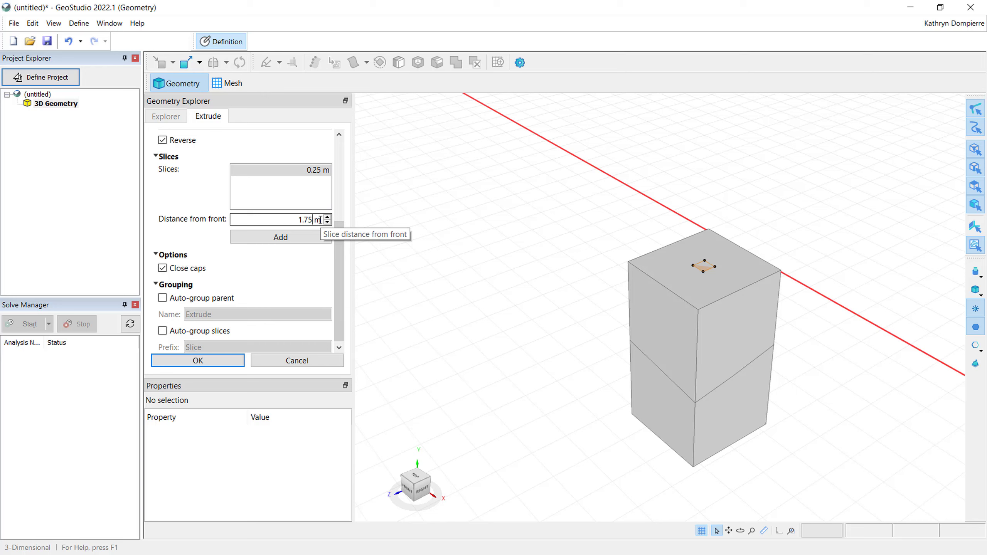
key("Return")
left_click(225, 362)
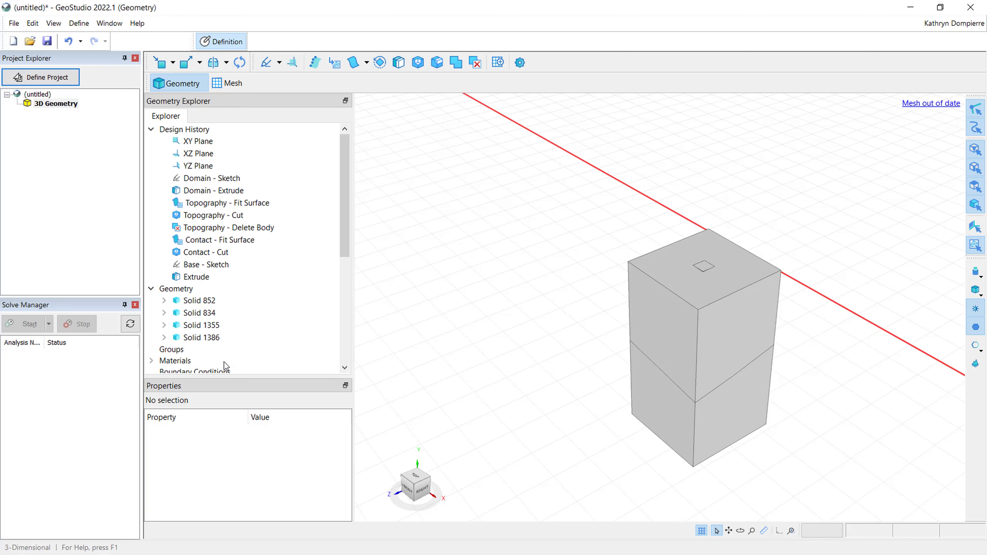
- Rename the new extrusion in the design history as "Base - Extrude"
left_click(206, 277)
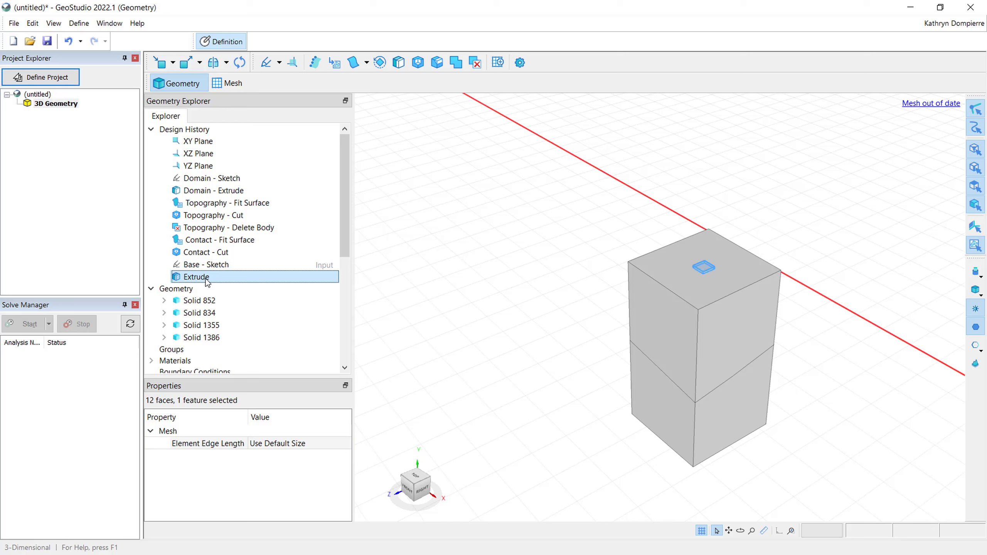
left_click(207, 277)
type("Base ")
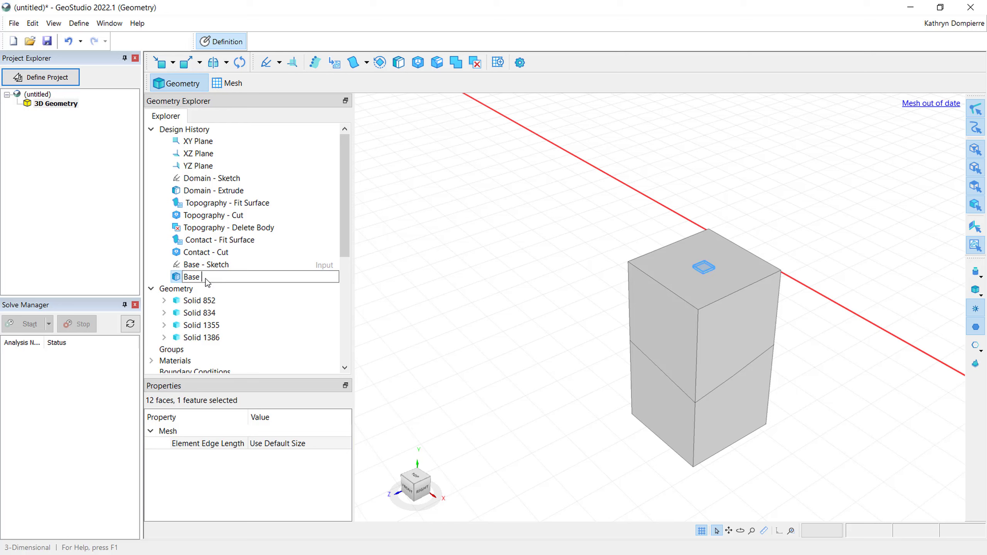
type("- Extrude")
key("Return")
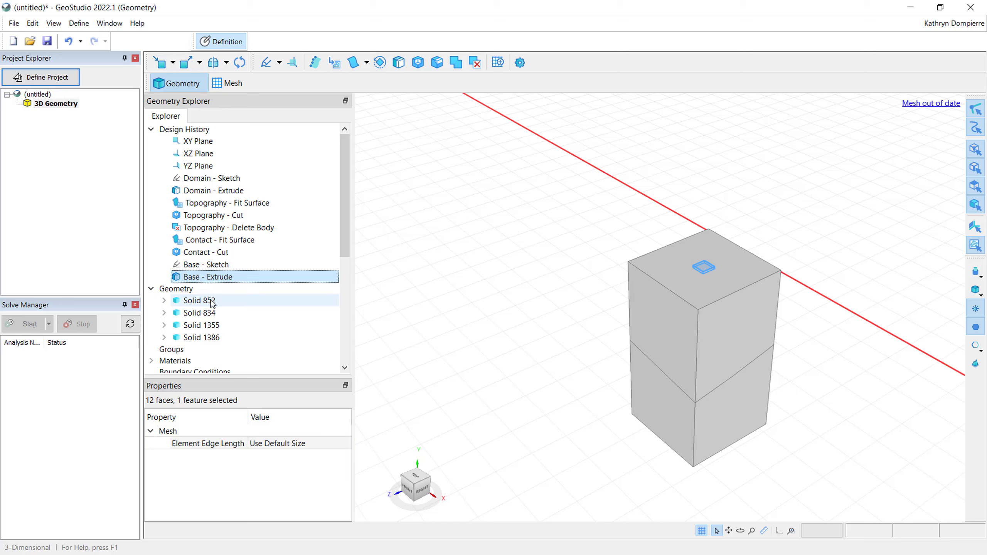
- Cut the upper domain solid with the two extruded base solids, using the Cut option that keeps the base solids whole
left_click(217, 325)
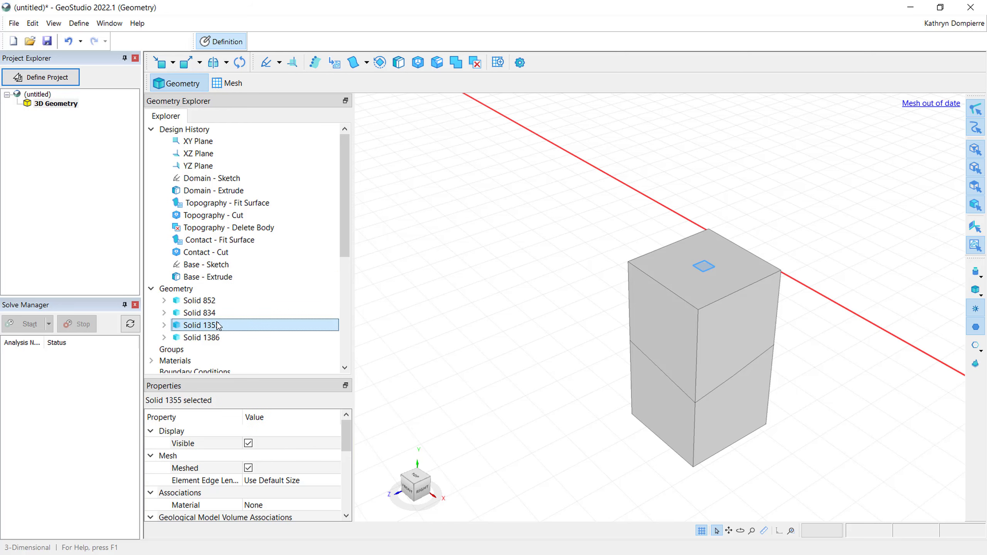
left_click(218, 338, "ctrl")
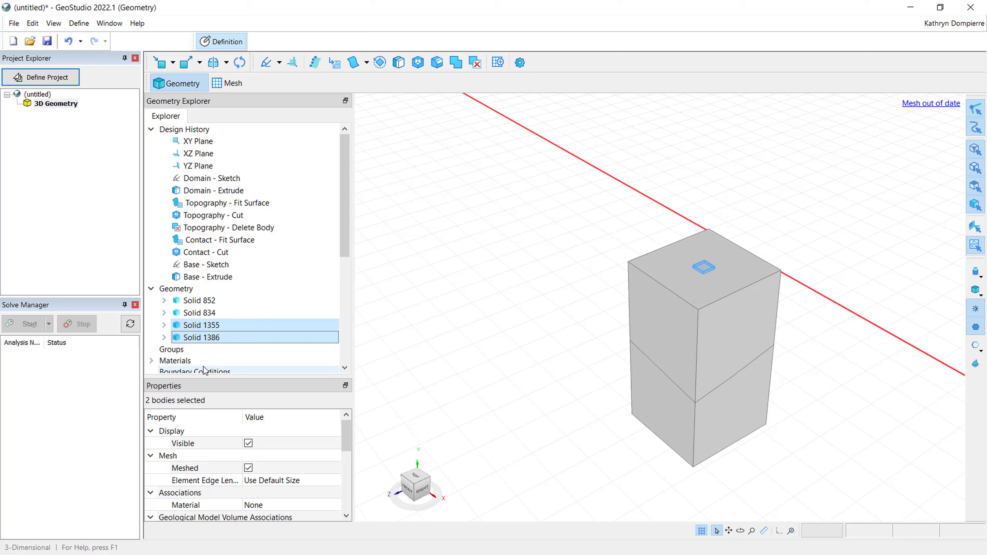
left_click(418, 63)
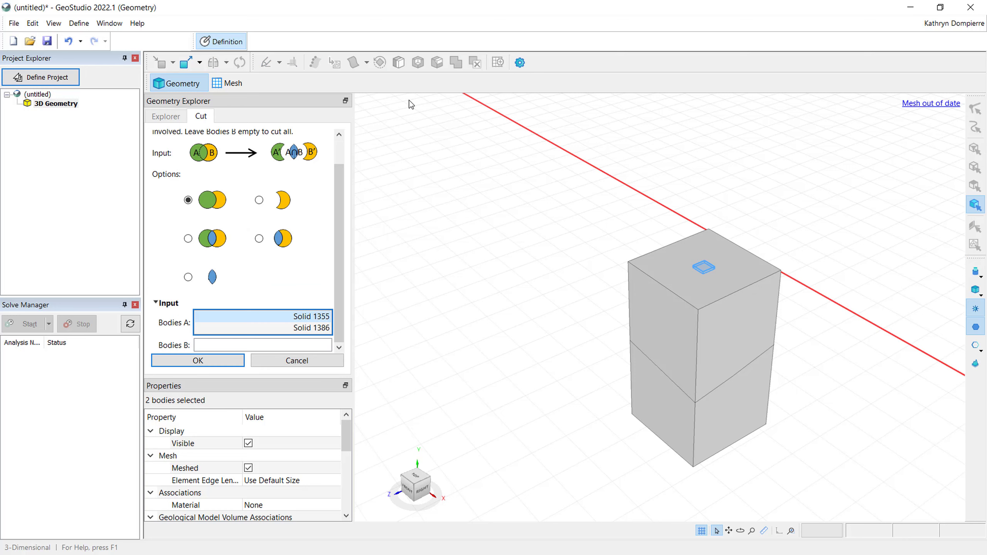
left_click(280, 346)
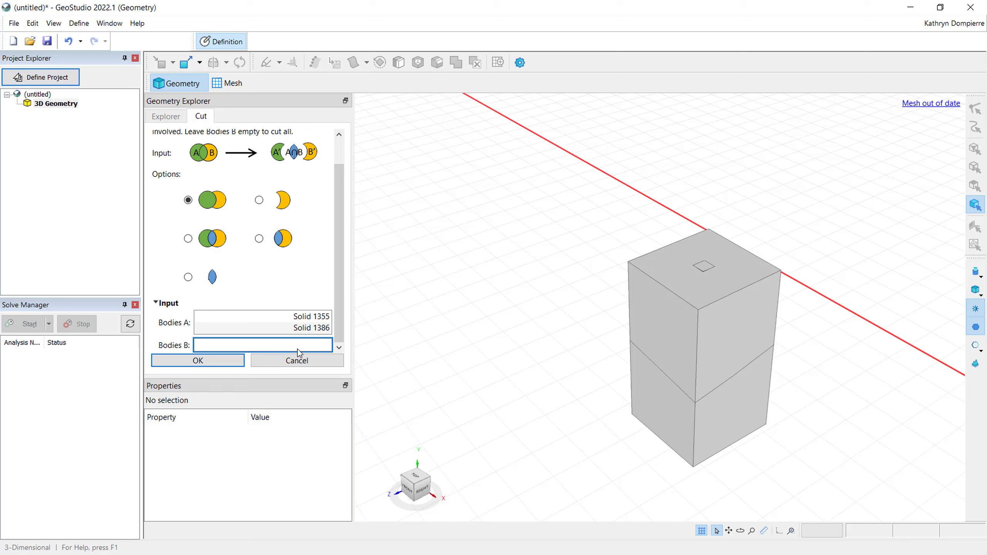
left_click(657, 316)
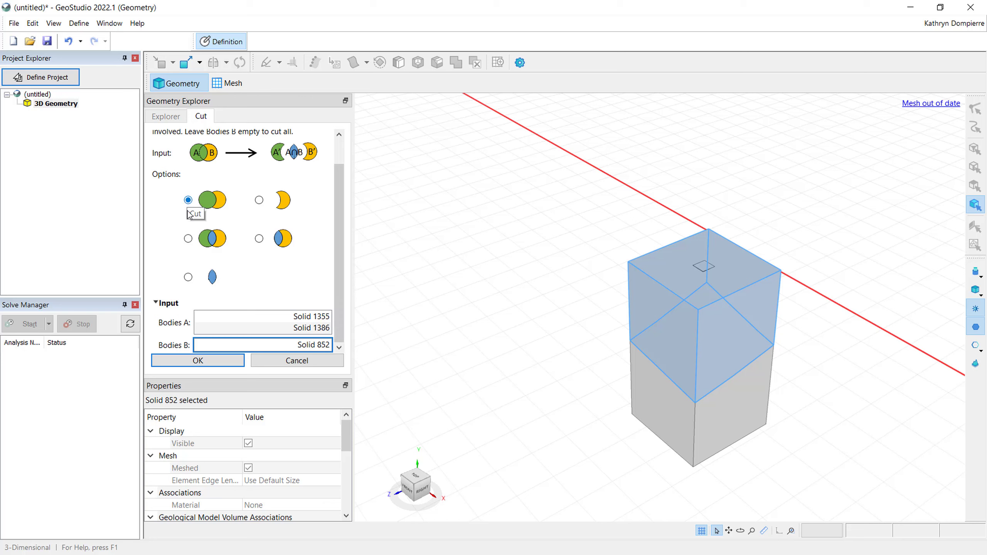
left_click(208, 363)
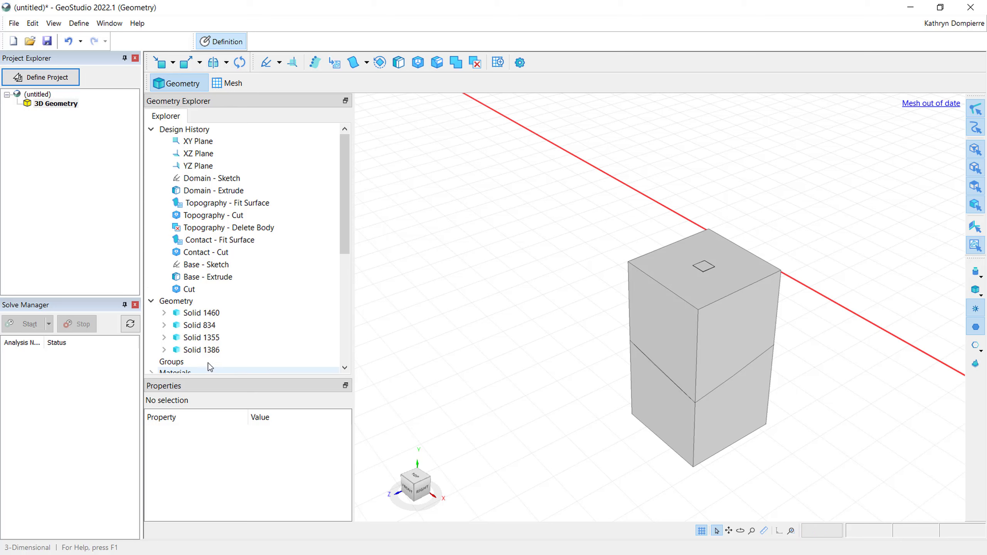
- Rename the new cut operation in the design history as "Base - Cut"
left_click(201, 292)
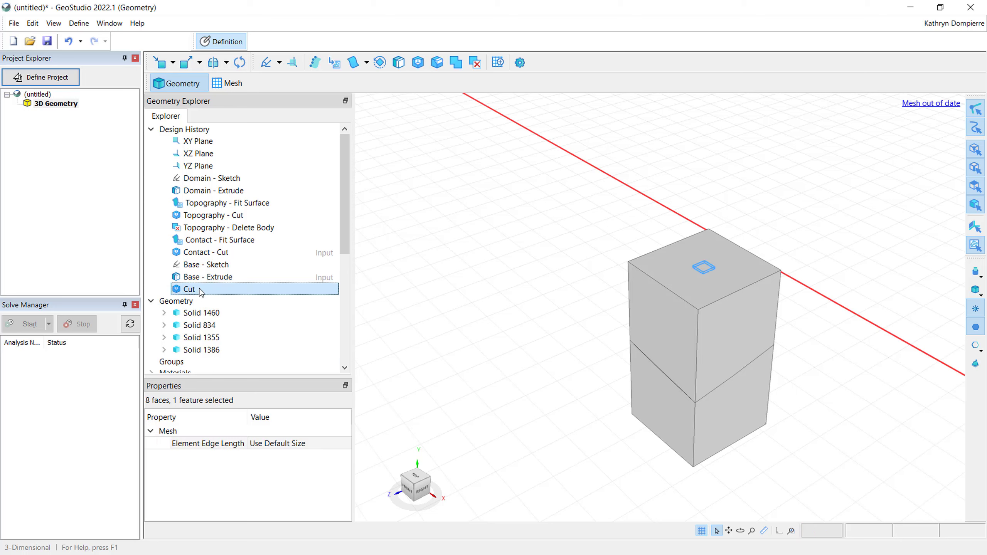
left_click(201, 293)
type("Base - Cut")
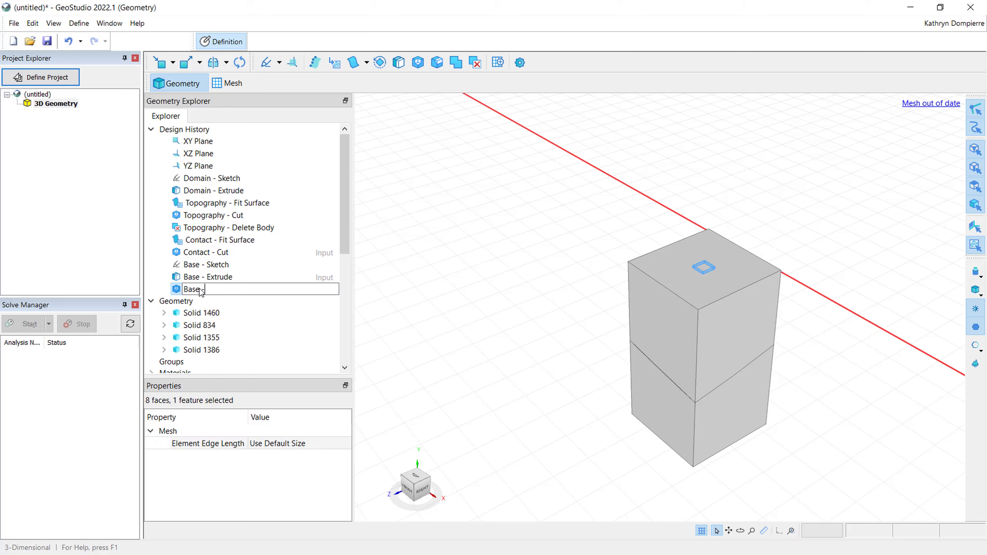
key("Return")
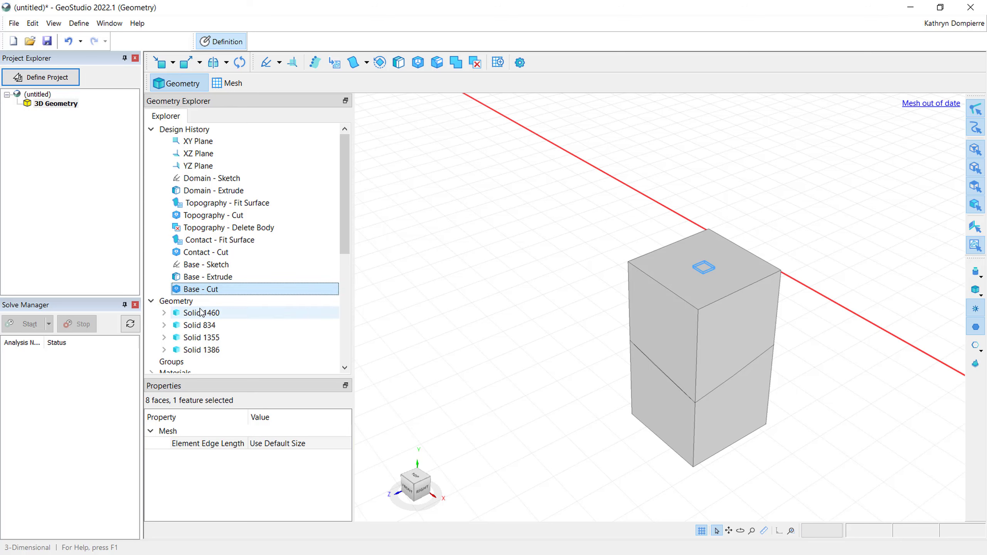
- Check which part of the model each of the four solids in the geometry list represents
left_click(202, 314)
left_click(207, 326)
left_click(208, 338)
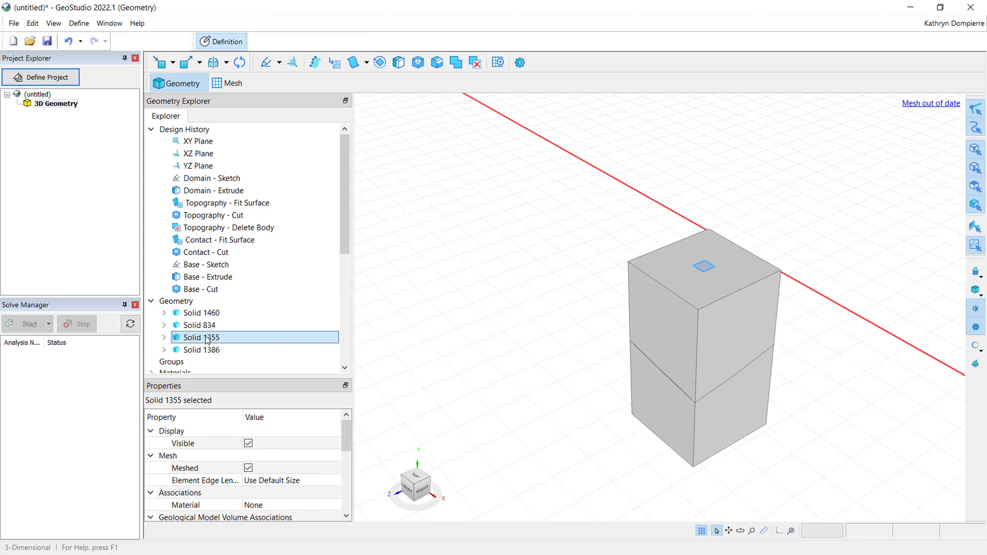
left_click(210, 350)
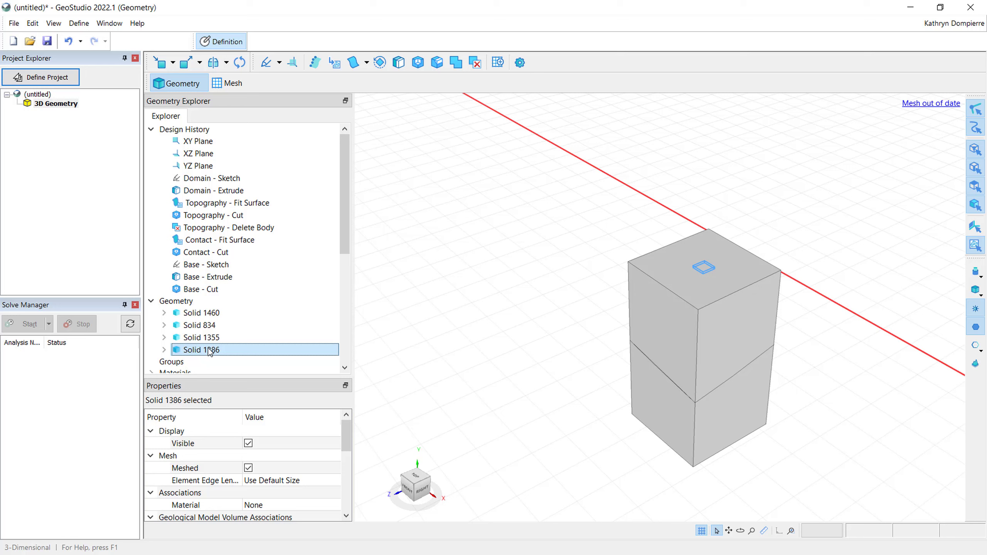
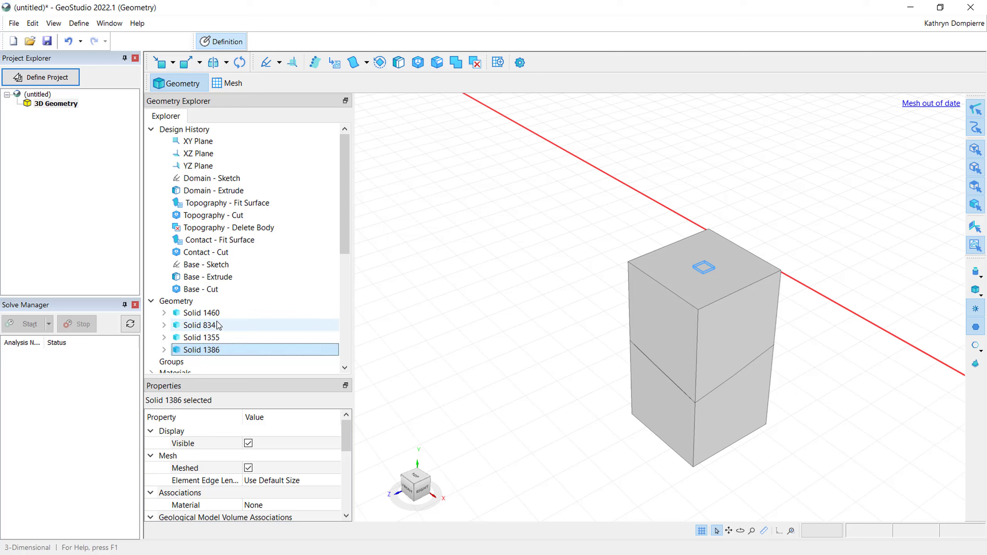
left_click(391, 124)
- Start a 3D sketch and draw a short line over the base square from about (5,081, 0, 85) m to (5,100, 0, 90) m
left_click(279, 62)
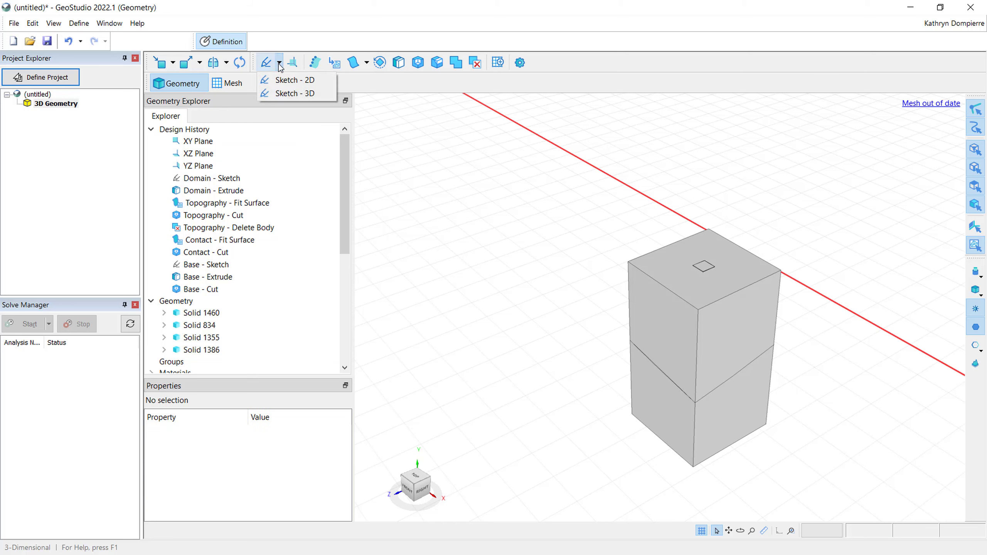
left_click(301, 93)
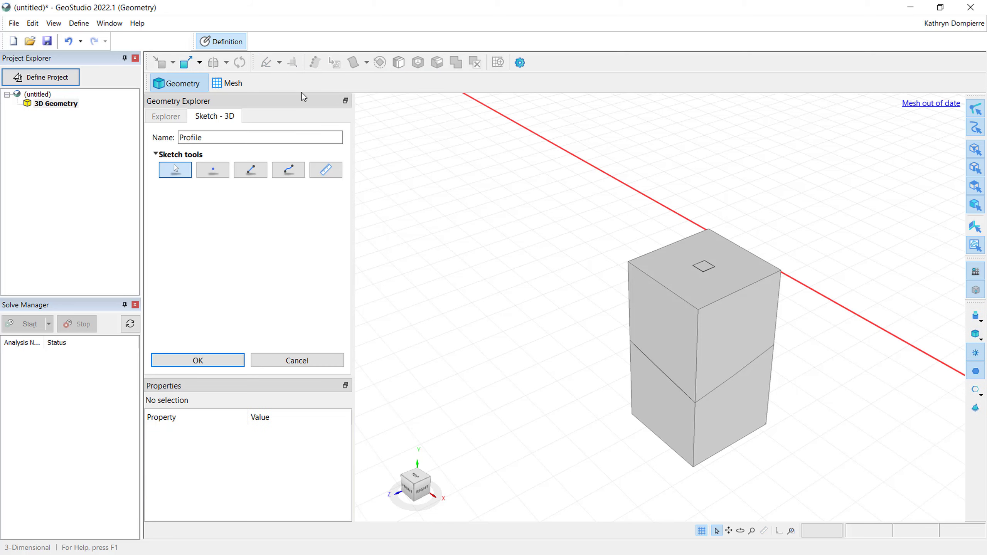
left_click(251, 170)
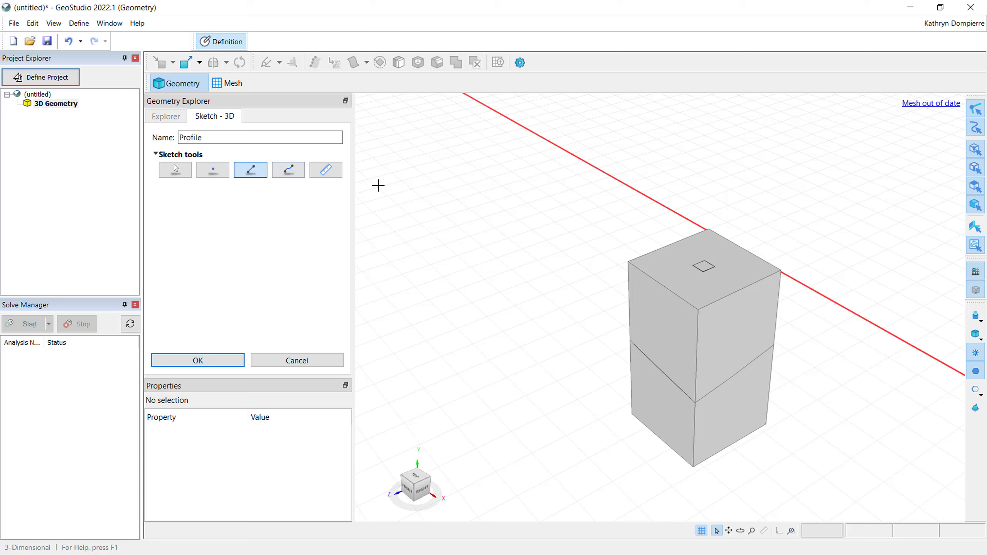
left_click(701, 264)
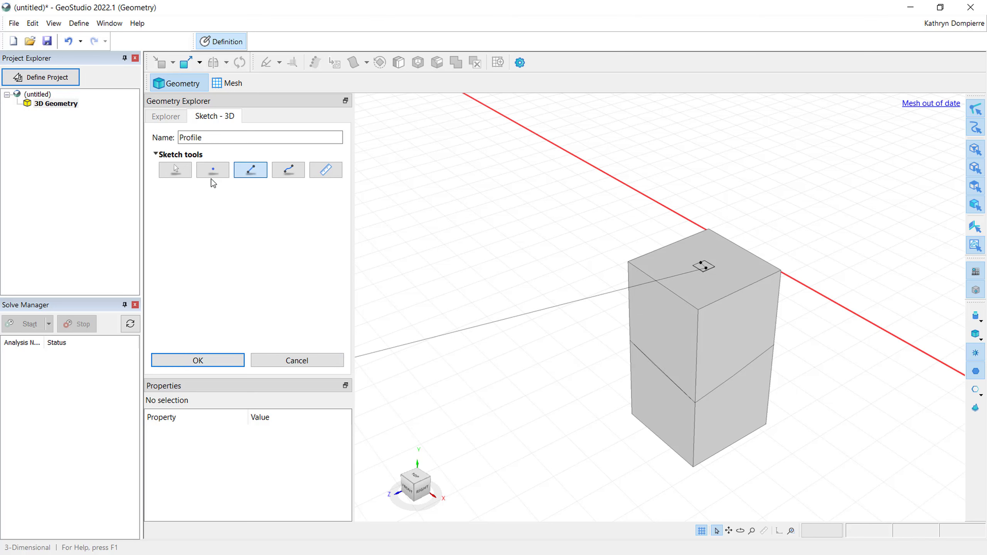
- Set the coordinates of the sketched line's second point to X' 5,630 m, Y' 430.406332 m and Z' 570.25 m
left_click(175, 170)
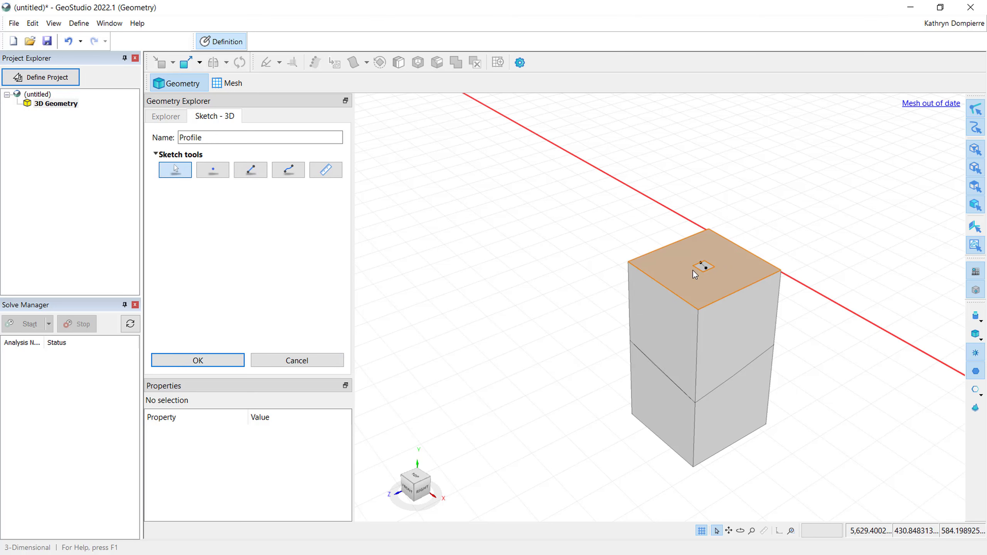
left_click(706, 269)
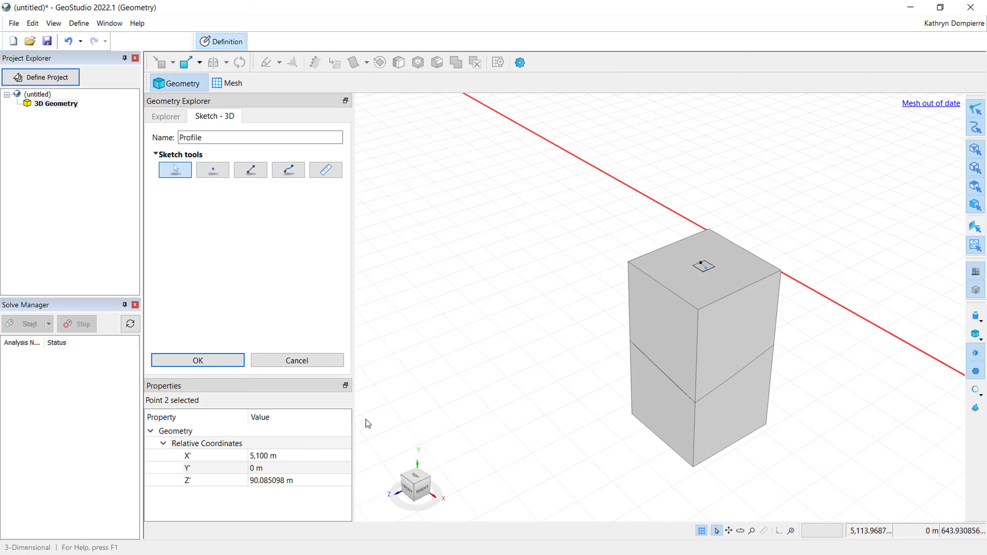
left_click(263, 458)
type("5630")
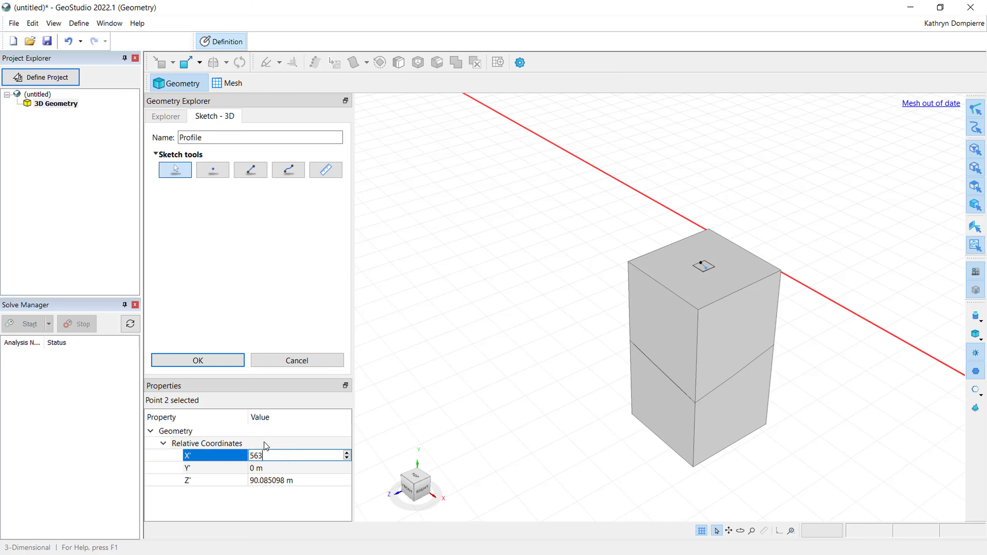
left_click(262, 468)
type("4")
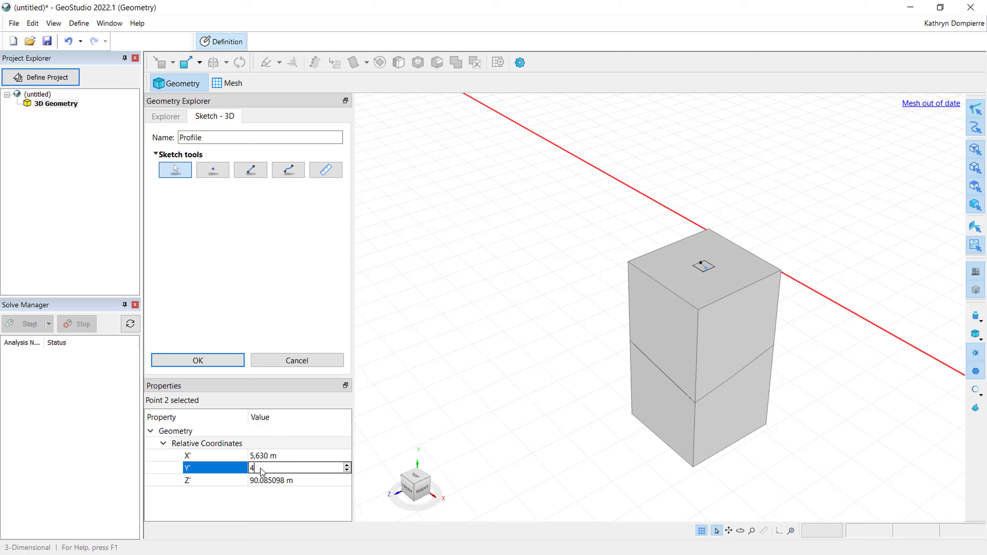
type("30.406332")
left_click(265, 481)
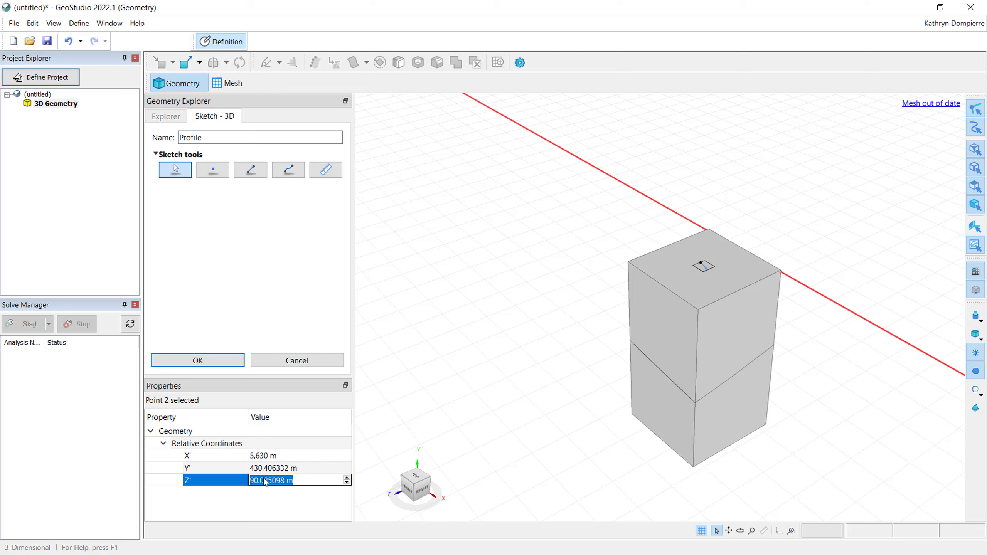
type("570.05")
key("Return")
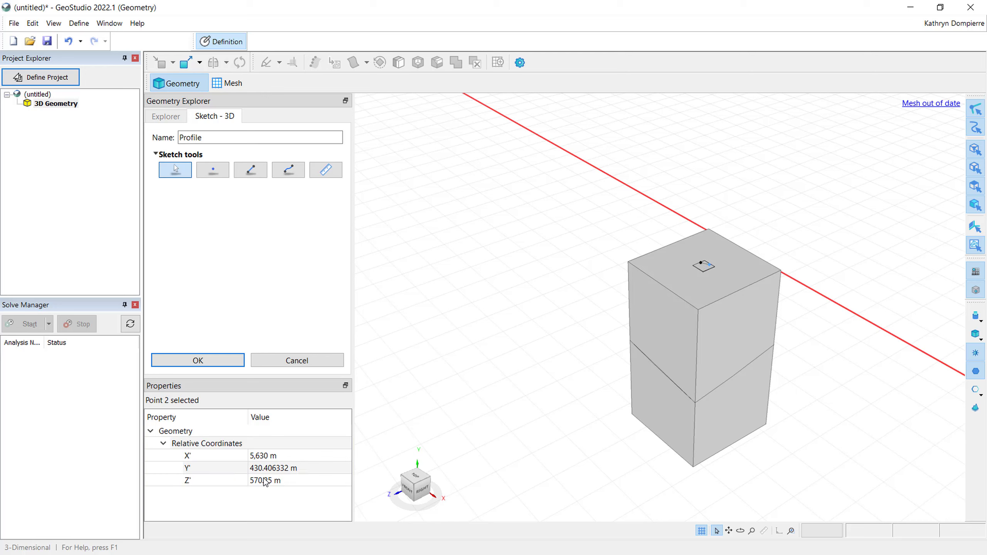
- Set the line's first point to X' 5,630 m, Y' 429.908458 m and Z' 579.75 m, and finish the 3D sketch
left_click(702, 264)
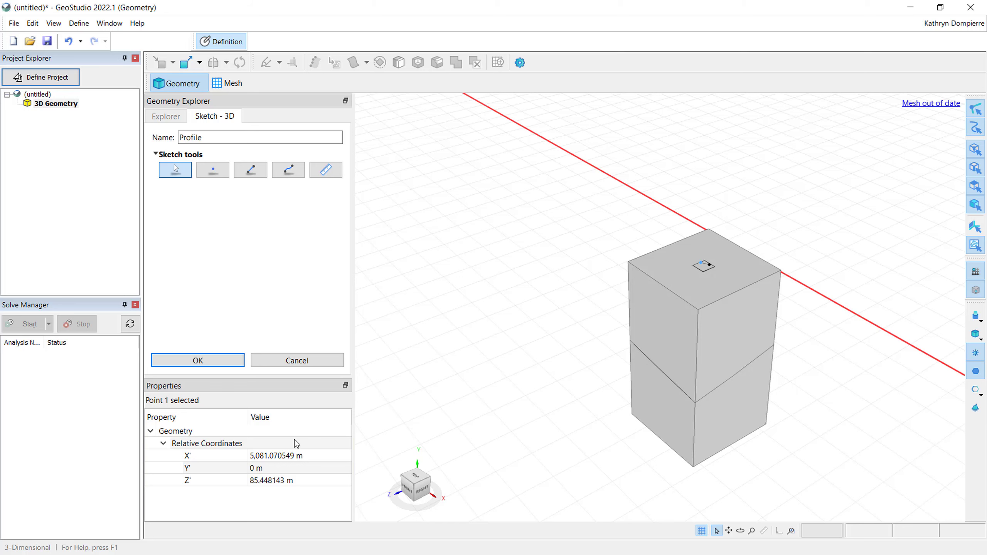
left_click(287, 457)
type("5630")
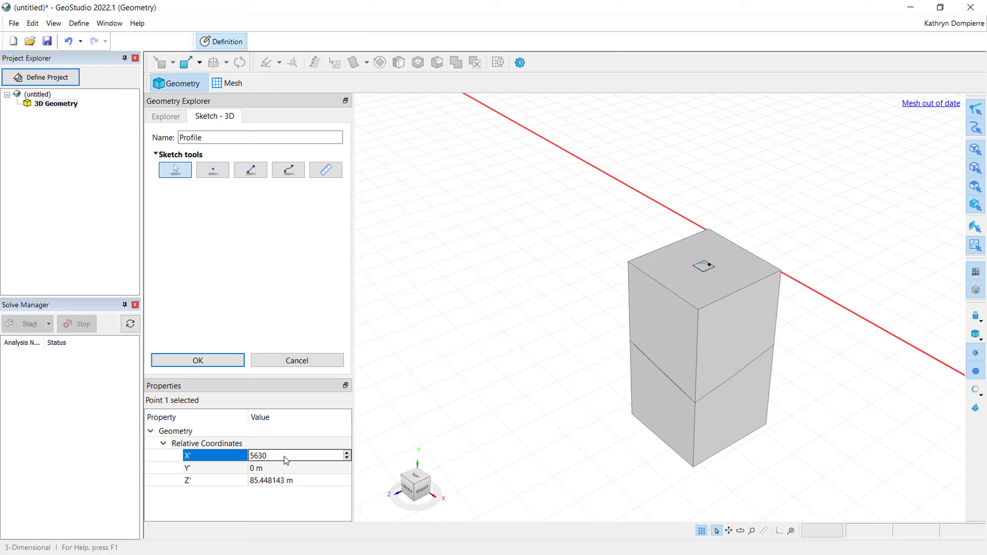
left_click(275, 468)
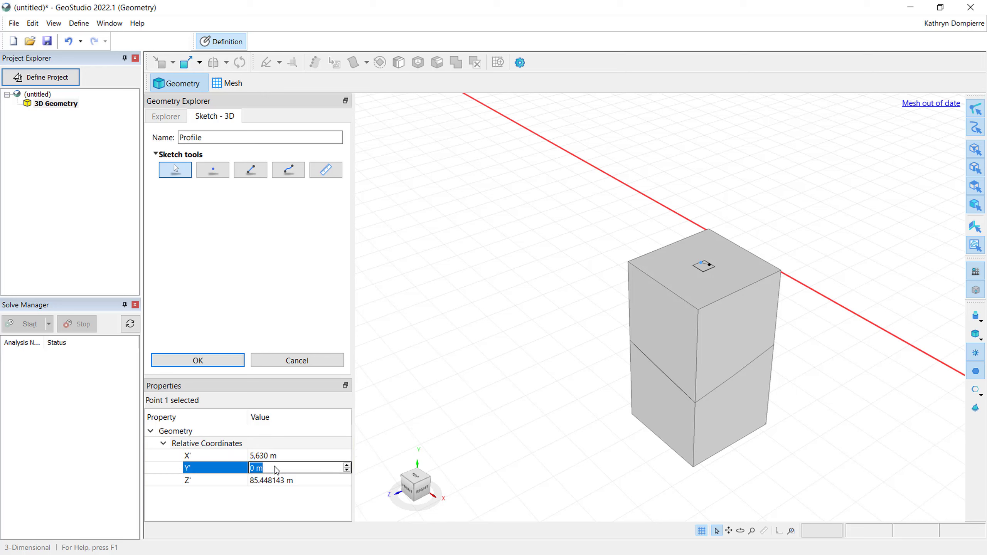
type("429.908458")
left_click(275, 481)
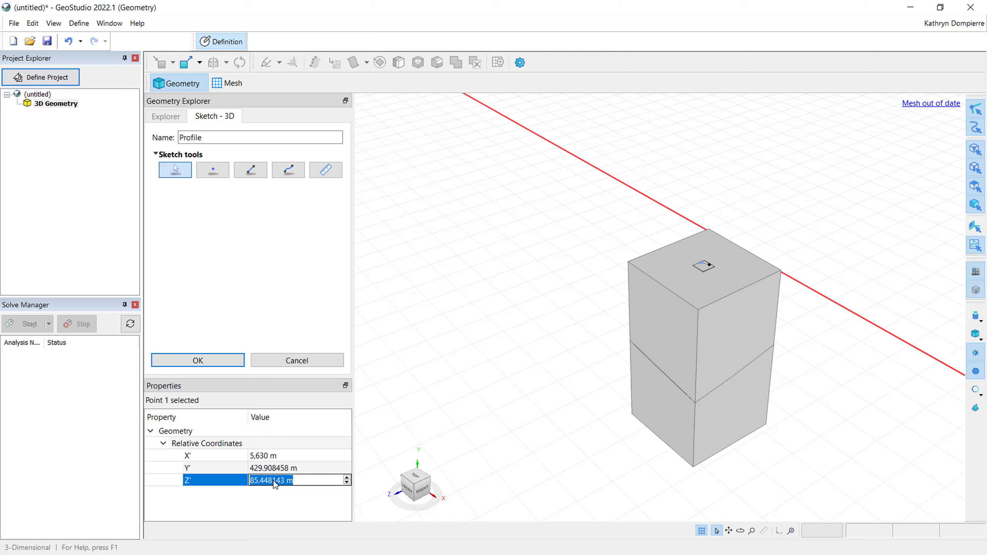
type("579.75")
key("Return")
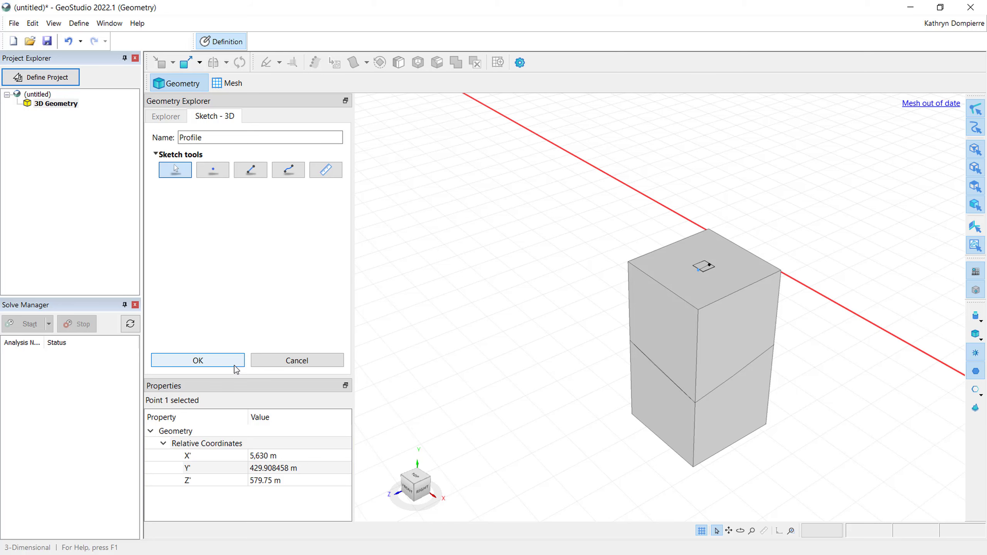
left_click(217, 361)
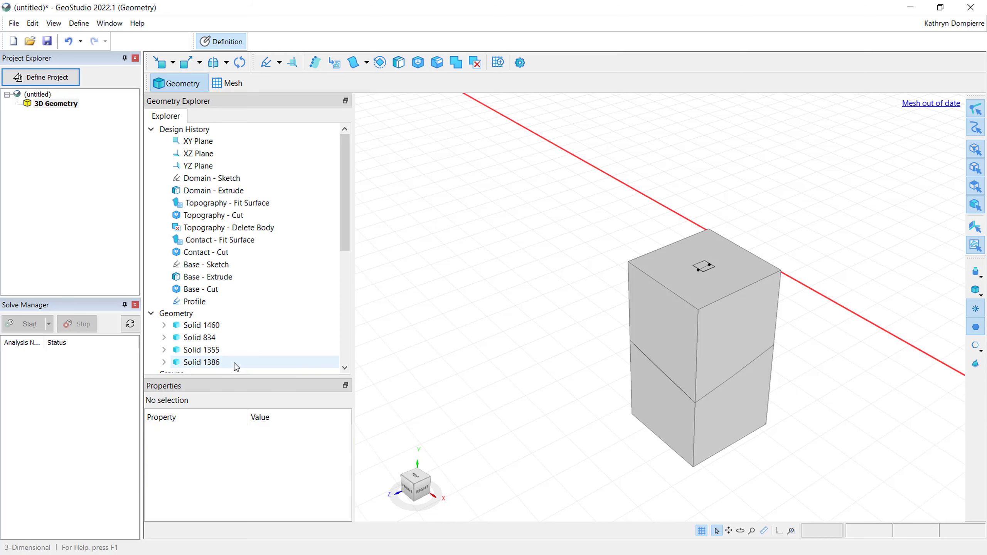
- Rename the new 3D sketch in the design history as "Thermosyphons - Path"
scroll(234, 362, "down", 1)
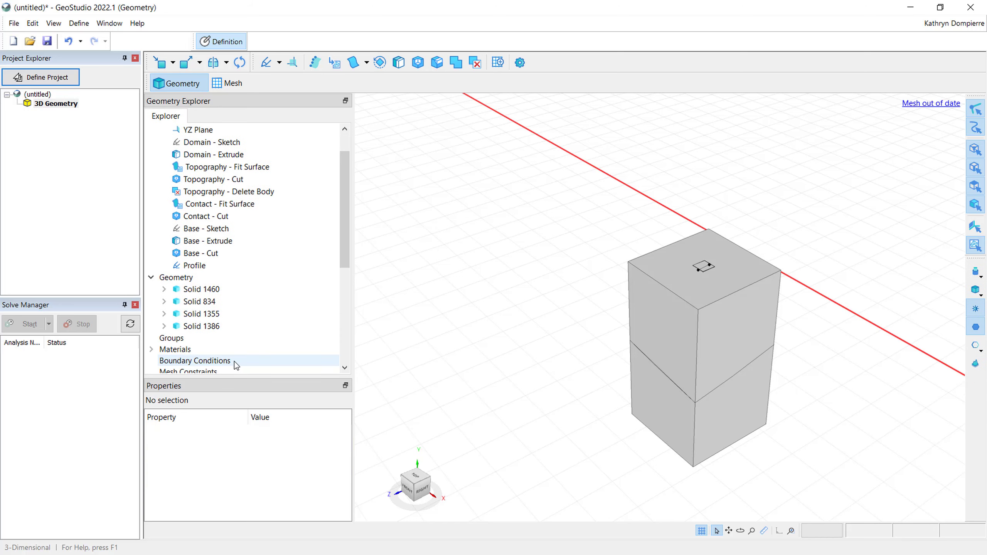
left_click(202, 267)
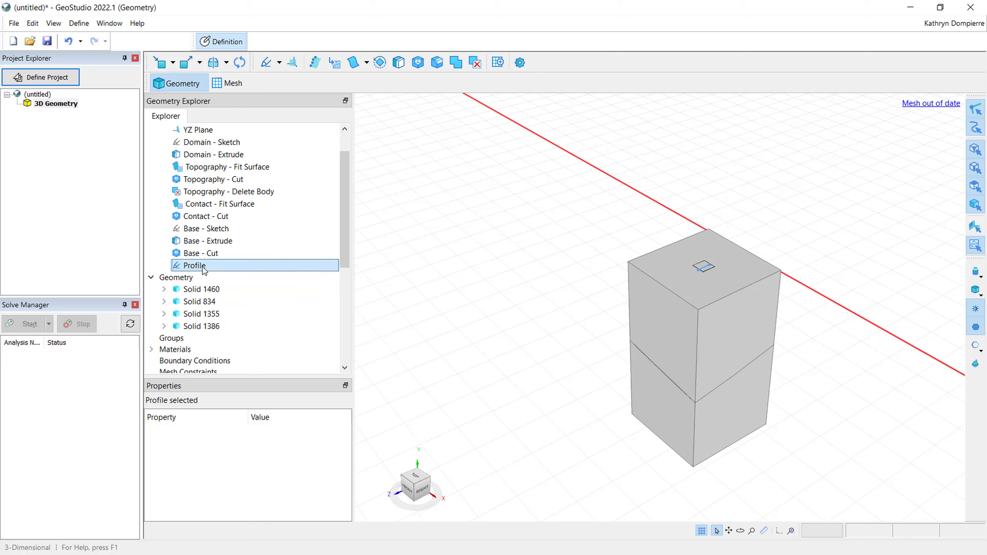
left_click(203, 266)
type("Thermo")
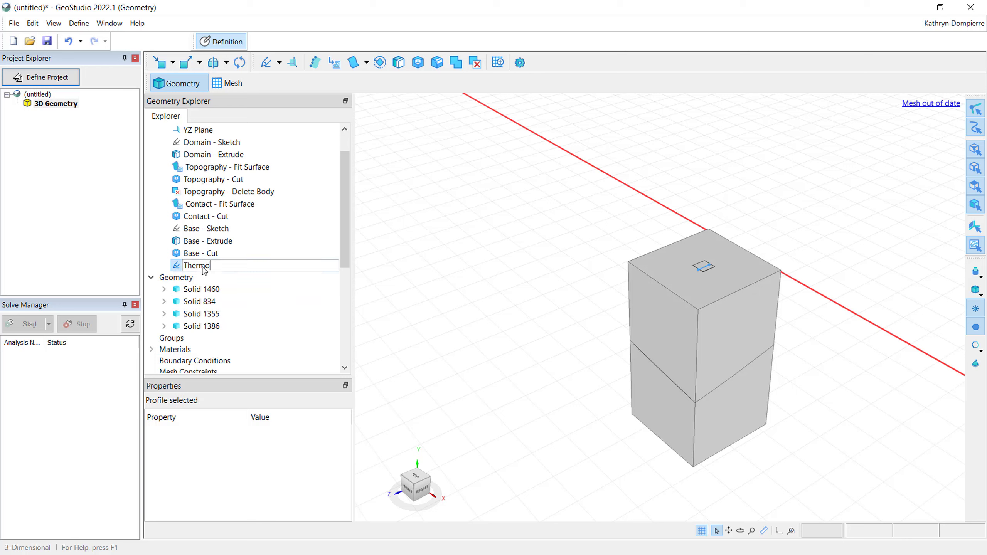
type("syphons - Path")
key("Return")
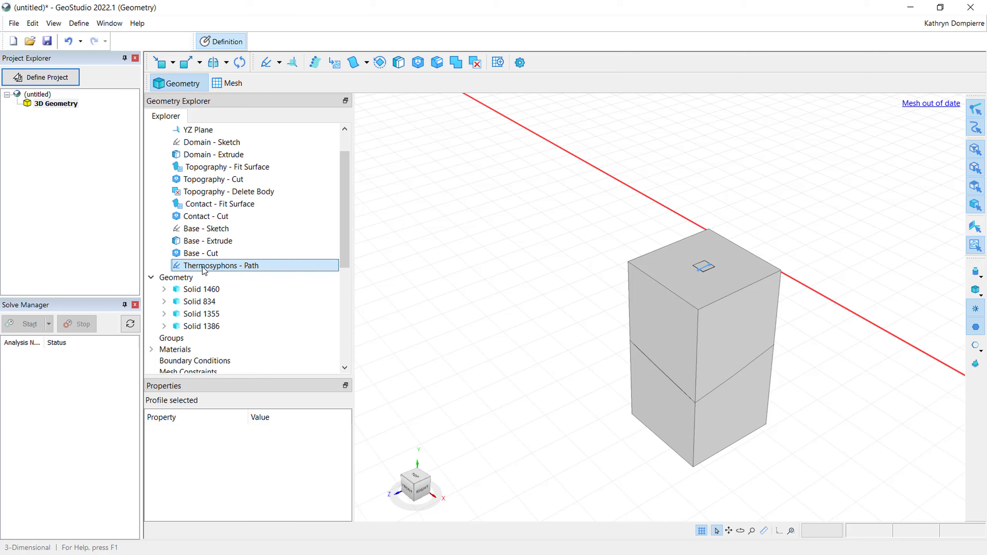
- Create a plane with the Plane from Point on Line construction type, placed at the thermosyphon path's end point at Z 570.25 m
left_click(792, 531)
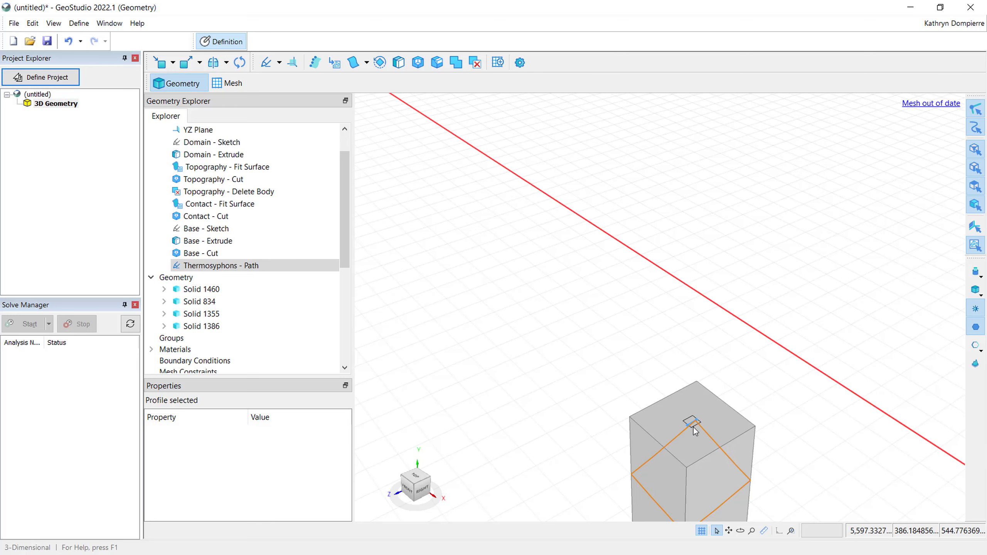
left_click(729, 531)
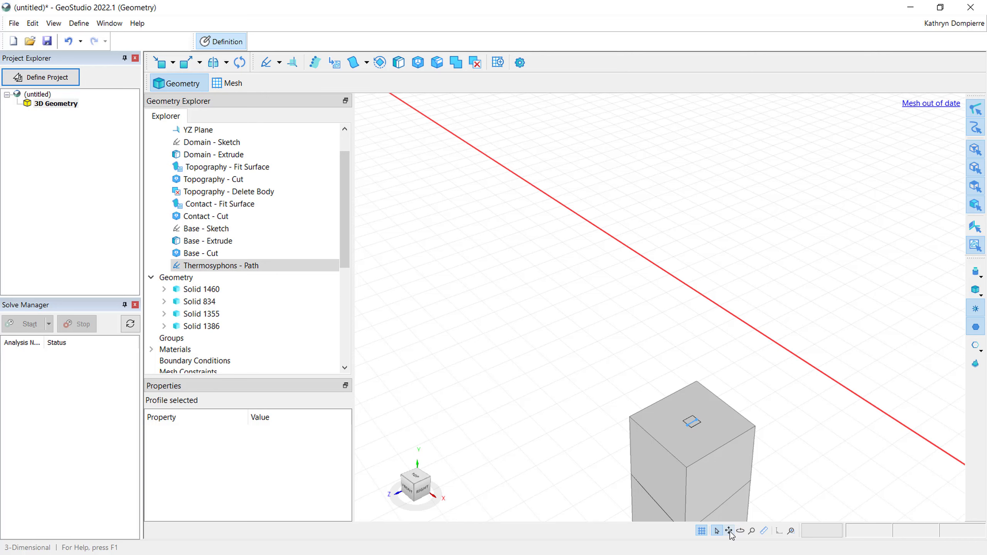
left_click_drag(770, 498, 759, 404)
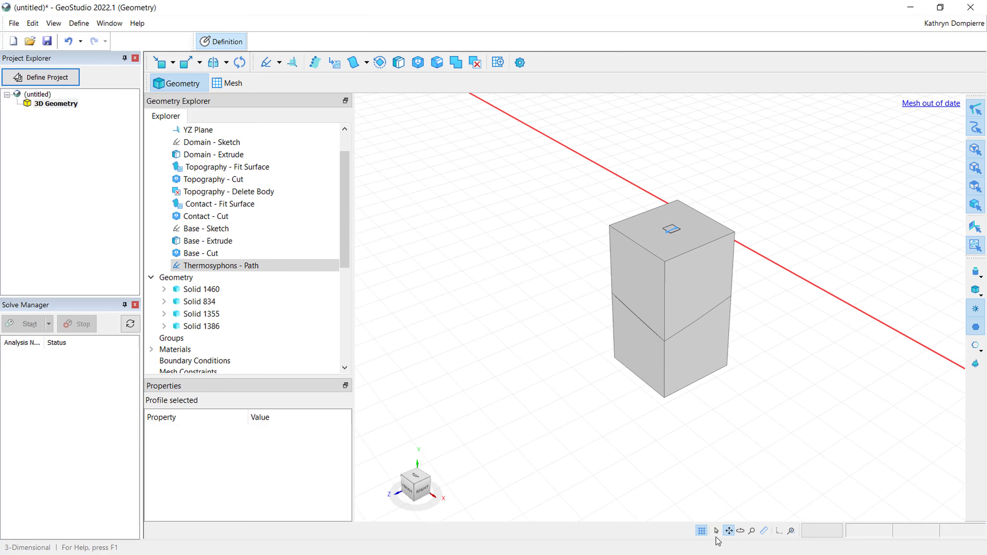
left_click(717, 531)
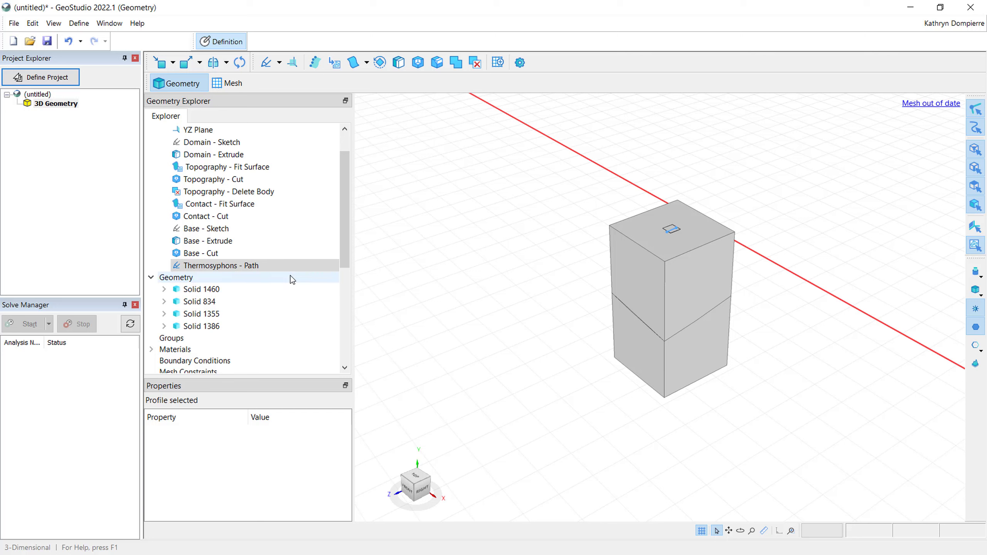
left_click(292, 63)
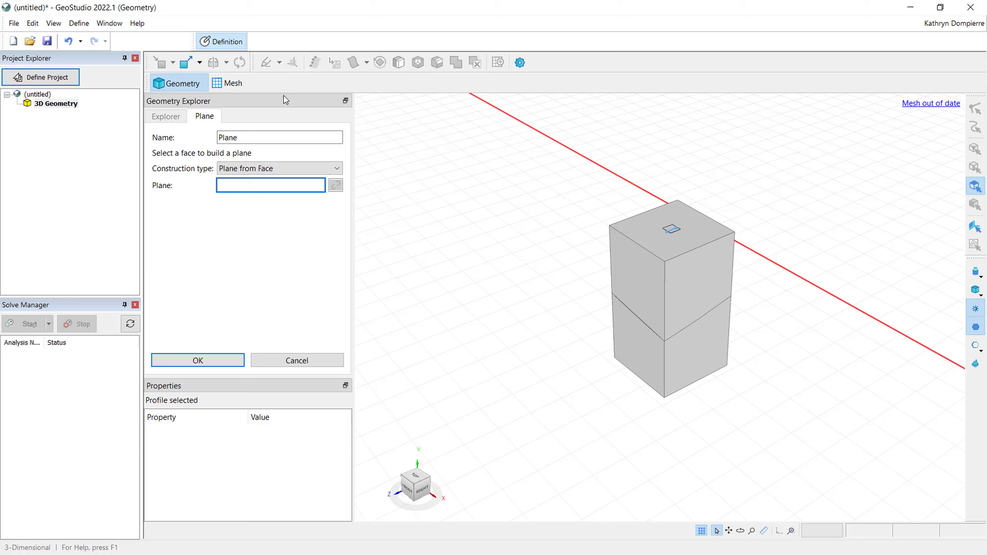
left_click(303, 171)
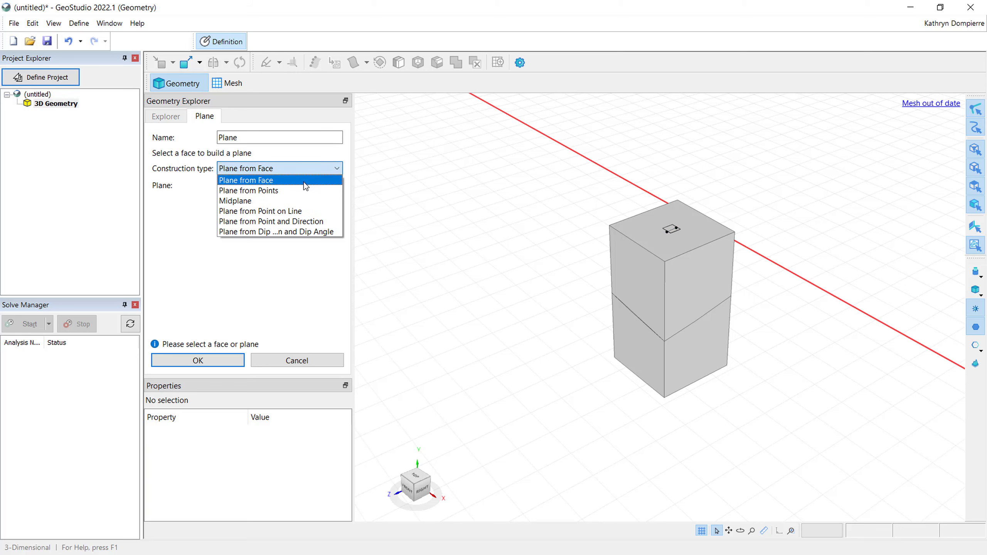
left_click(296, 211)
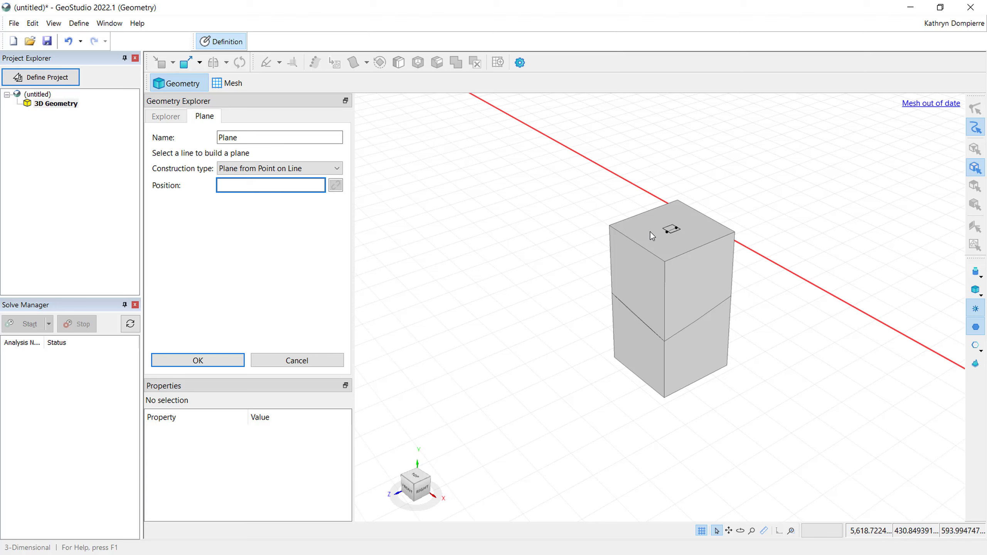
left_click(678, 230)
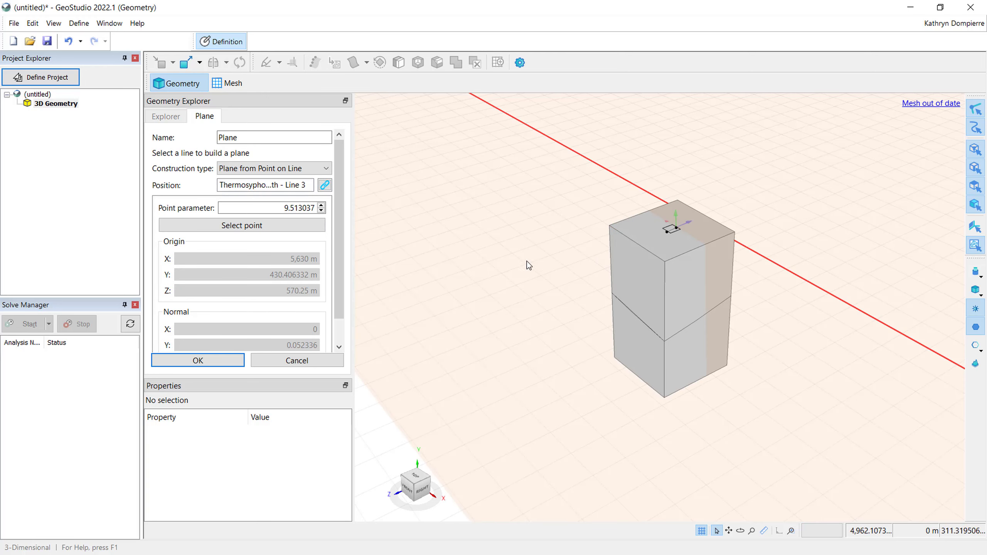
left_click(229, 360)
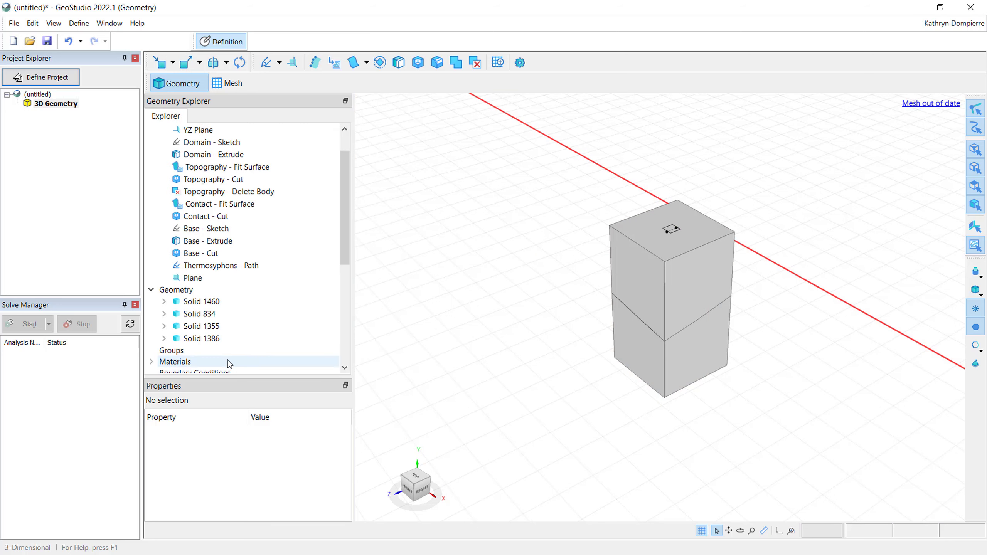
- Rename the new plane in the design history as "Thermosyphons - Plane"
left_click(208, 278)
left_click(209, 279)
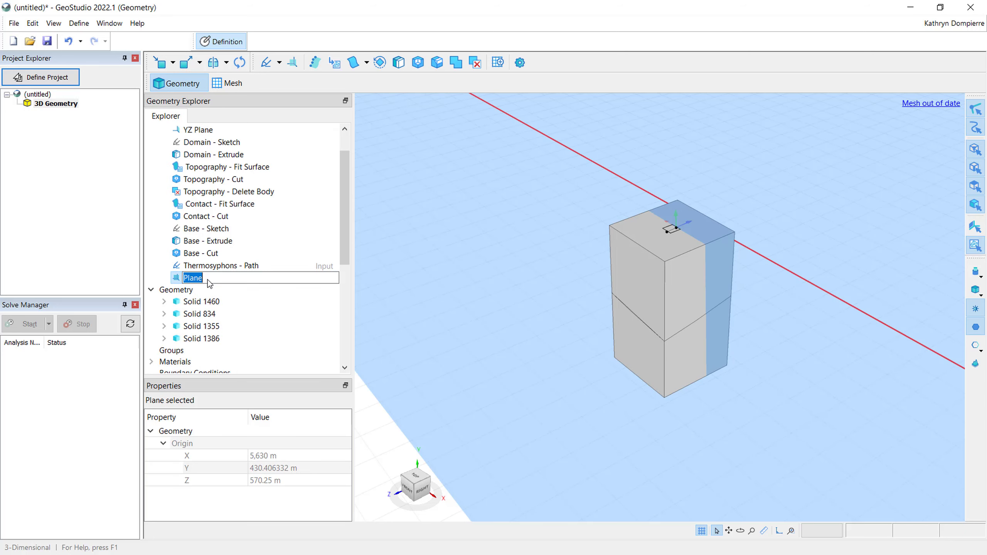
type("Thermosyphons - Plane")
key("Return")
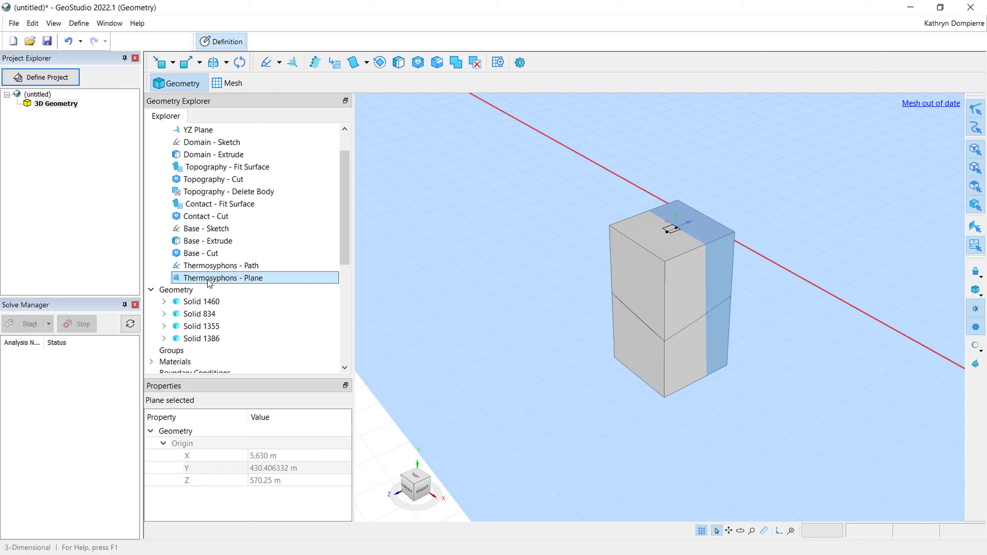
- Start a 2D sketch on Thermosyphons - Plane and draw three circles, radius about 0.4 m, centred at X' 0, -3 and 3 m, Y' 0 m
right_click(209, 282)
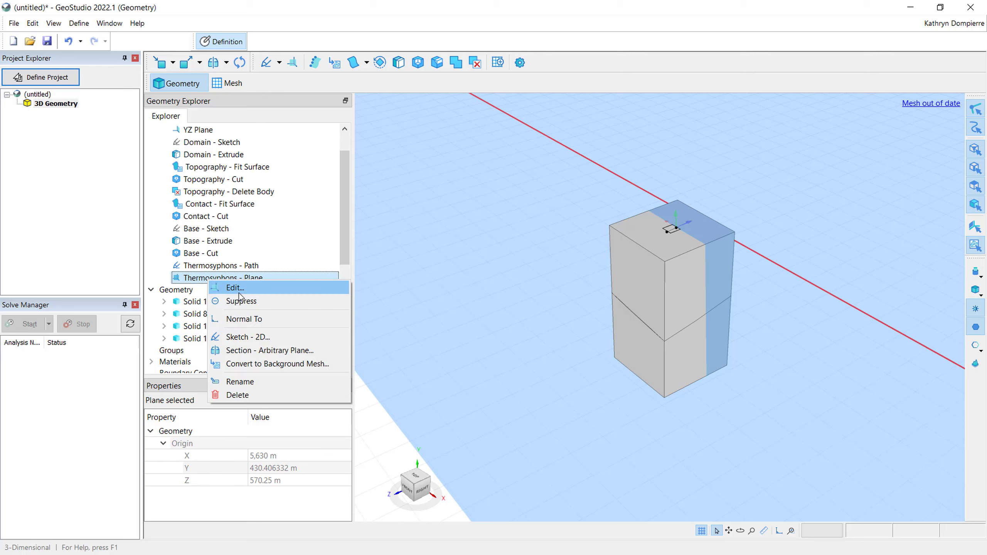
left_click(282, 341)
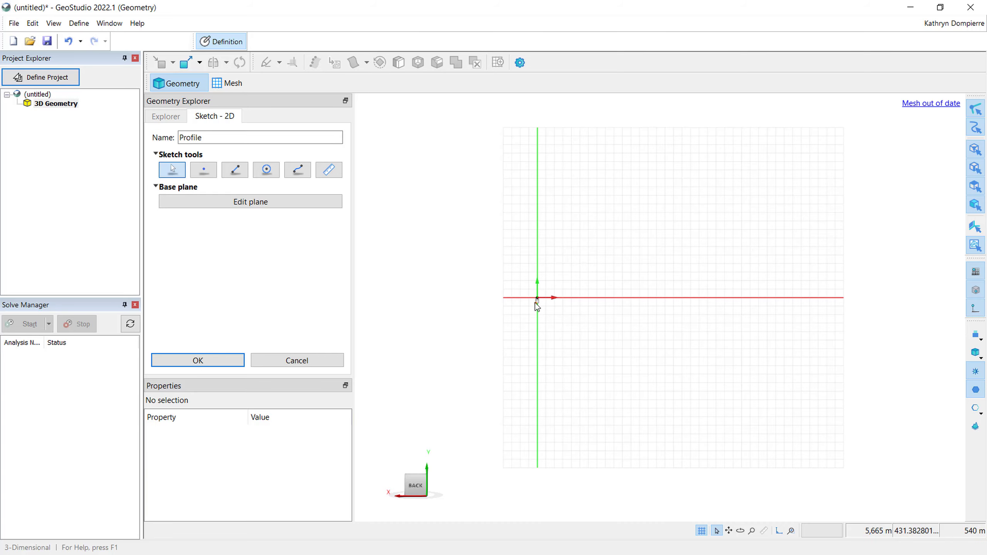
scroll(538, 304, "up", 10)
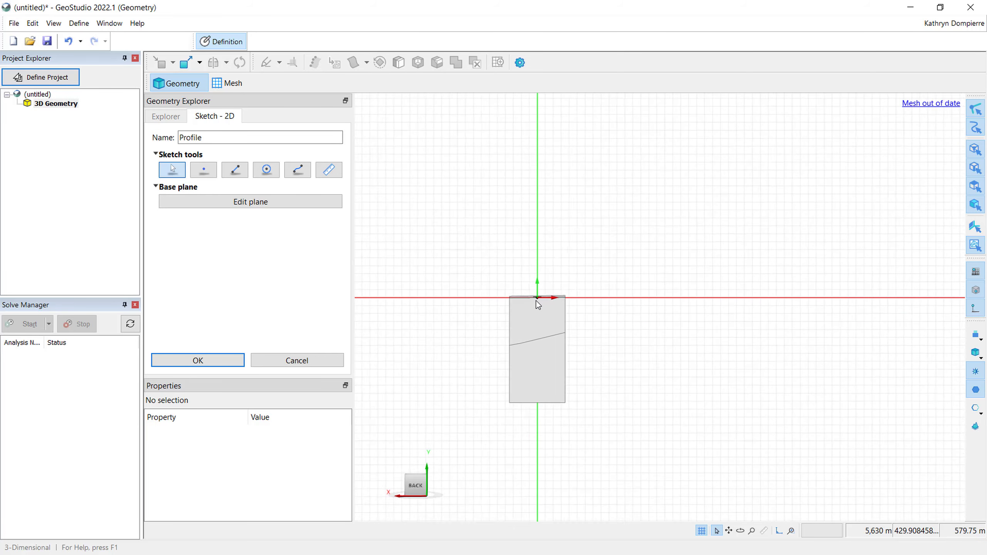
scroll(537, 304, "up", 4)
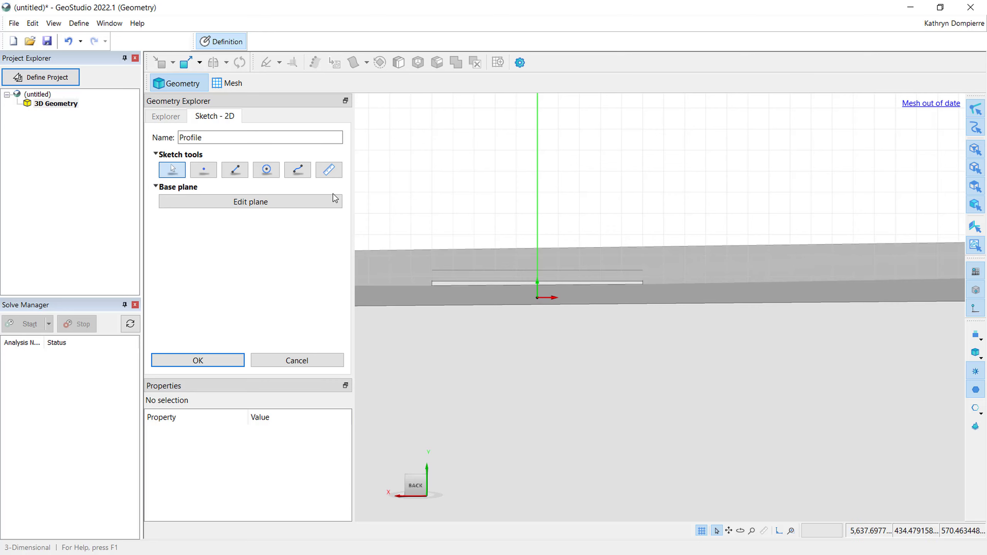
left_click(272, 171)
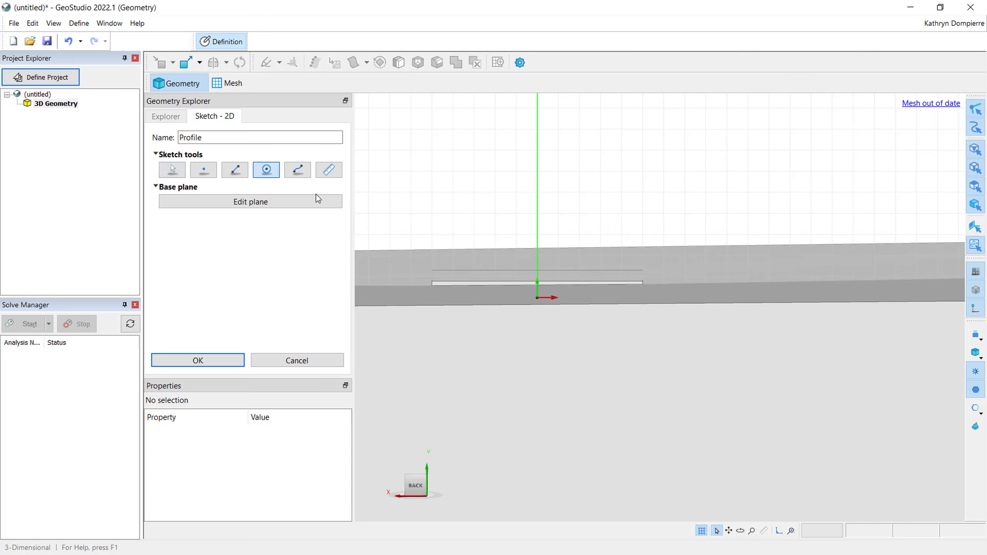
left_click(543, 298)
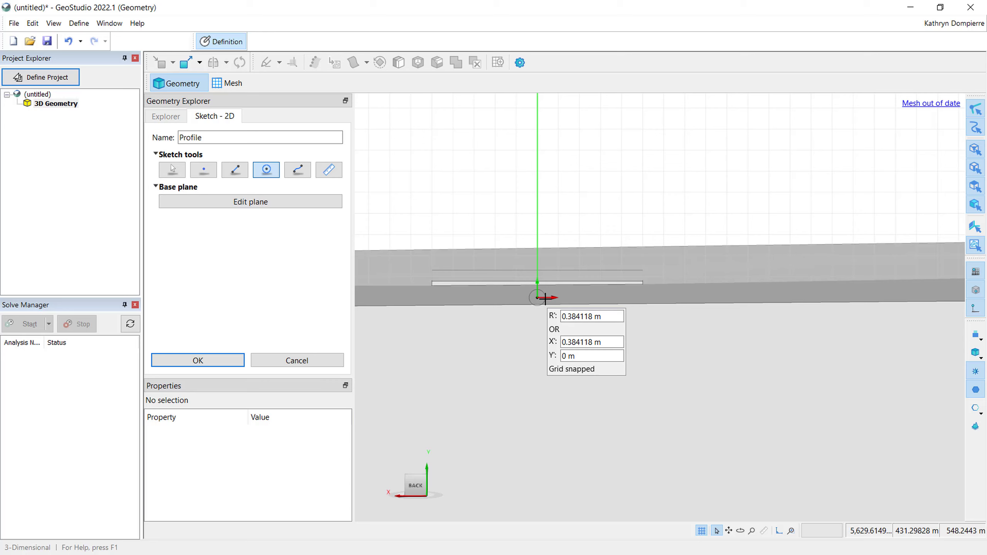
left_click(544, 298)
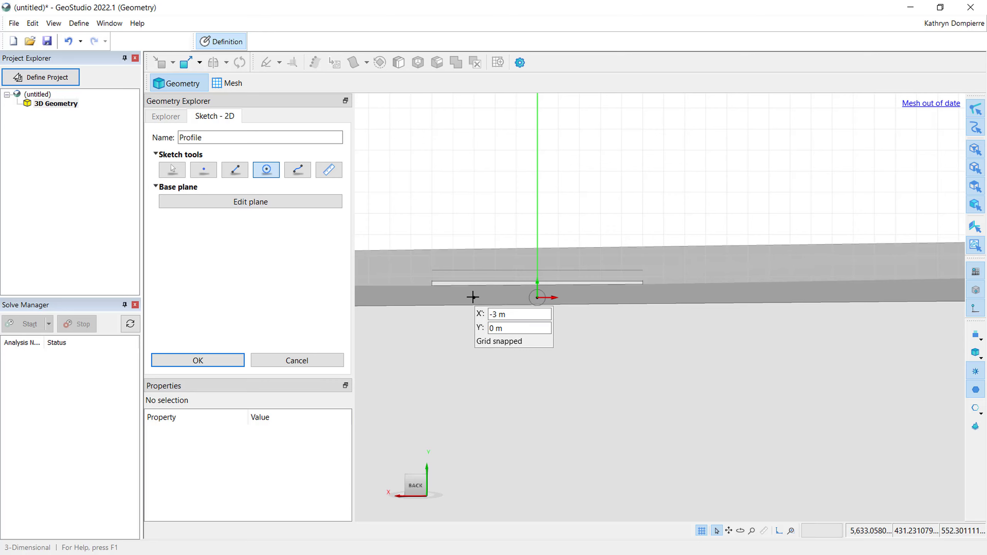
left_click(473, 297)
left_click(482, 298)
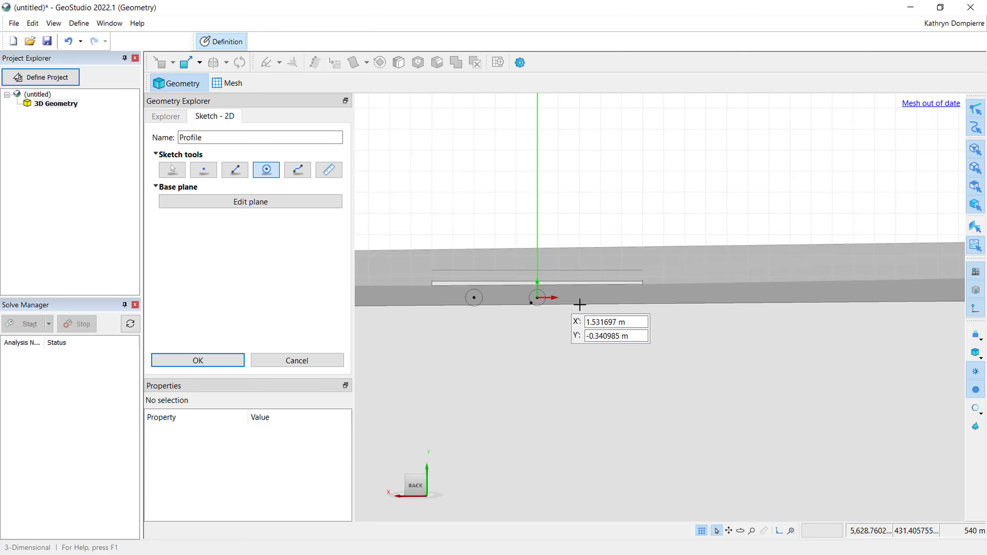
left_click(601, 298)
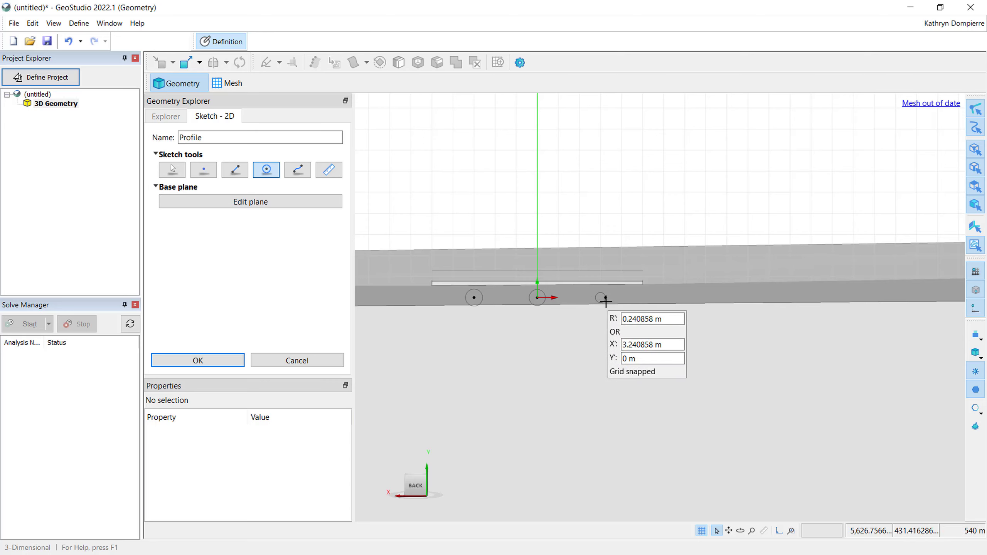
left_click(610, 302)
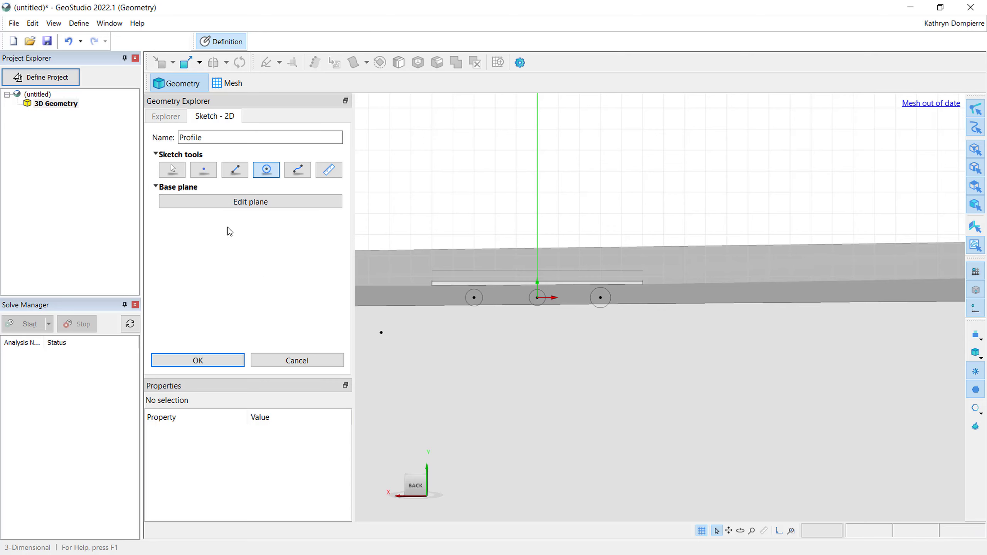
- Set the radius of the circle centred at X' -3 m to 0.04445 m
left_click(172, 170)
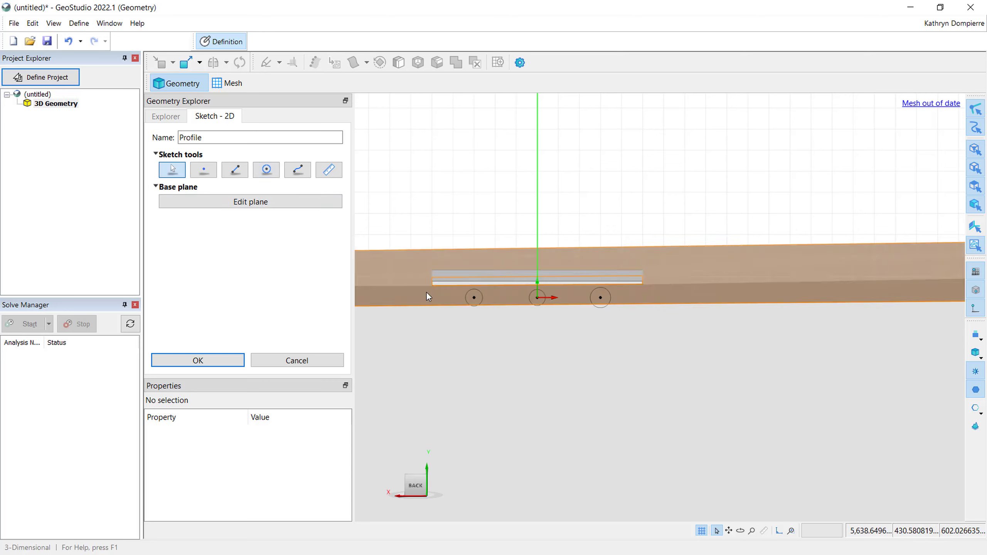
left_click(477, 303)
left_click(255, 481)
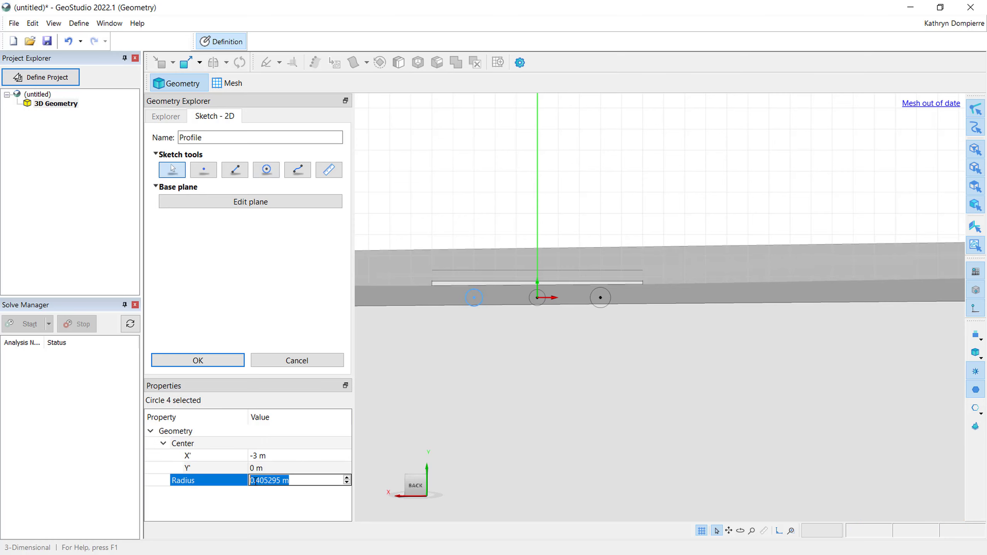
type("0.04445")
key("Return")
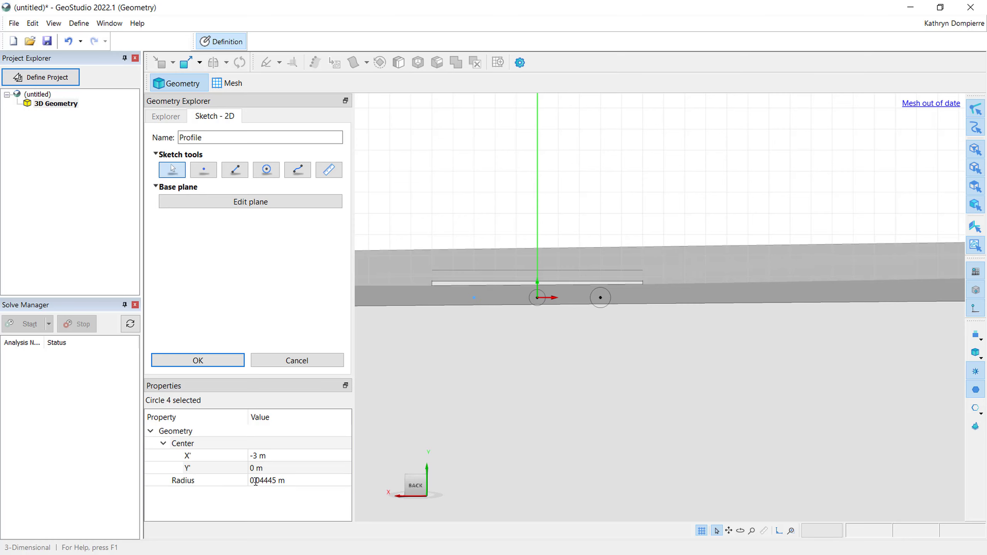
- Set the radius of both the circle at the sketch origin and the circle centred at X' 3 m to 0.04445 m
left_click(544, 291)
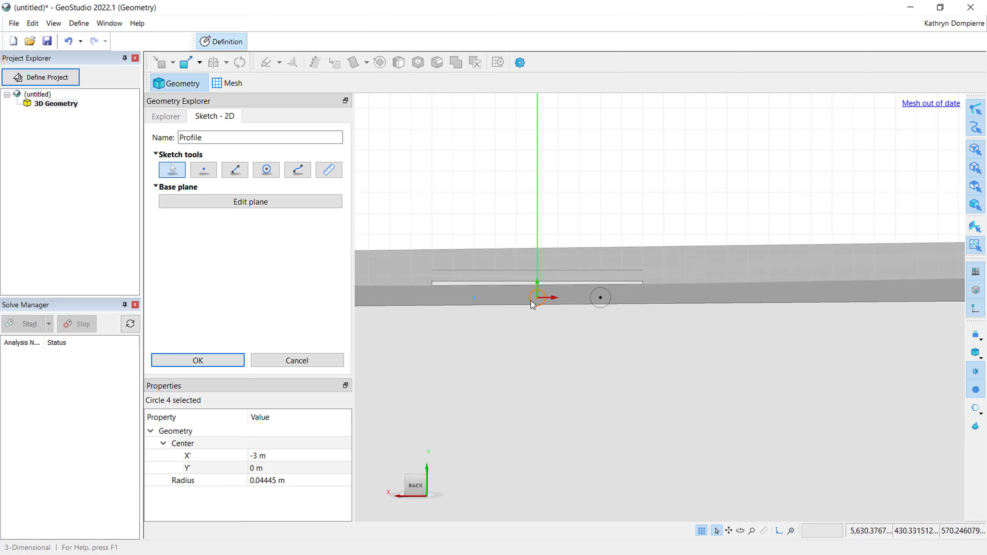
left_click(262, 480)
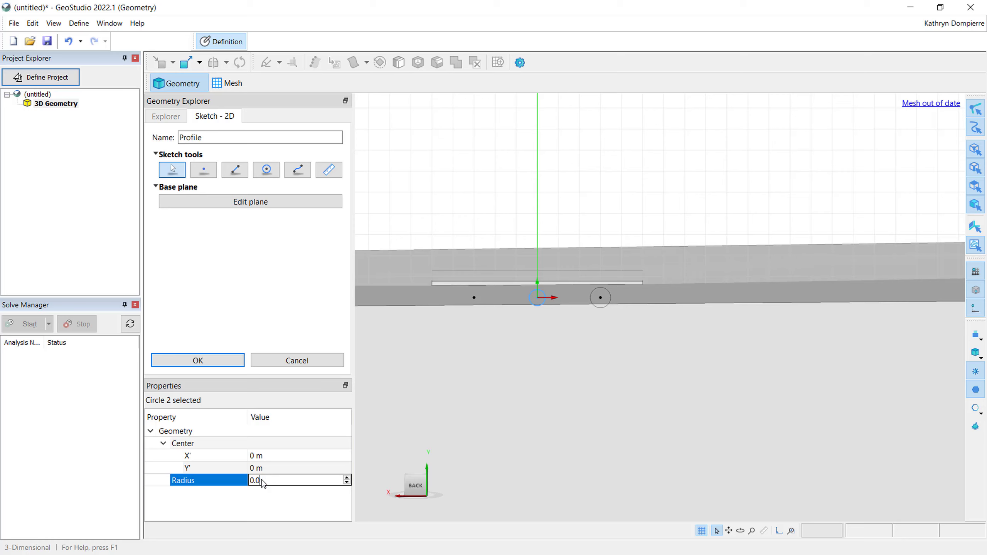
type("0.04445")
key("Return")
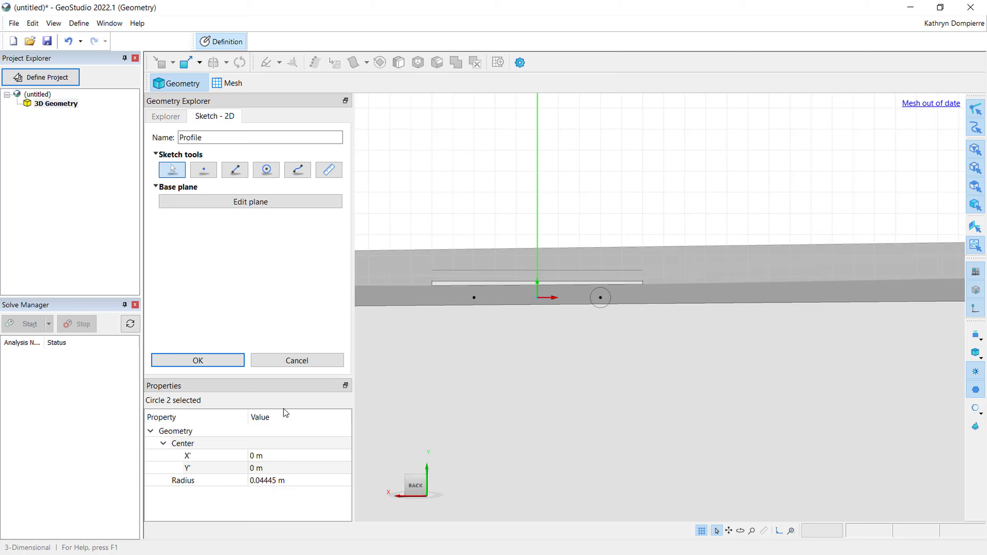
left_click(605, 308)
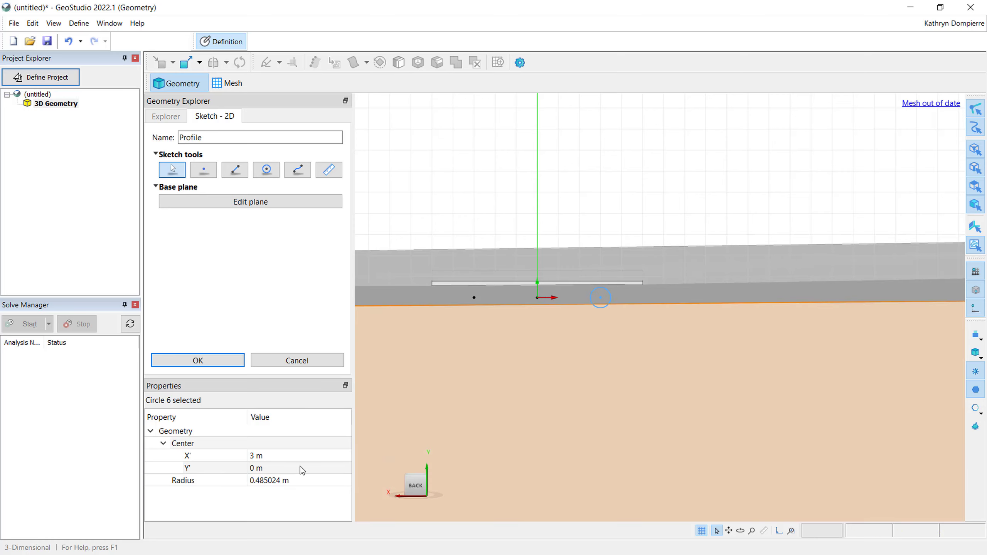
left_click(265, 482)
type("0.044")
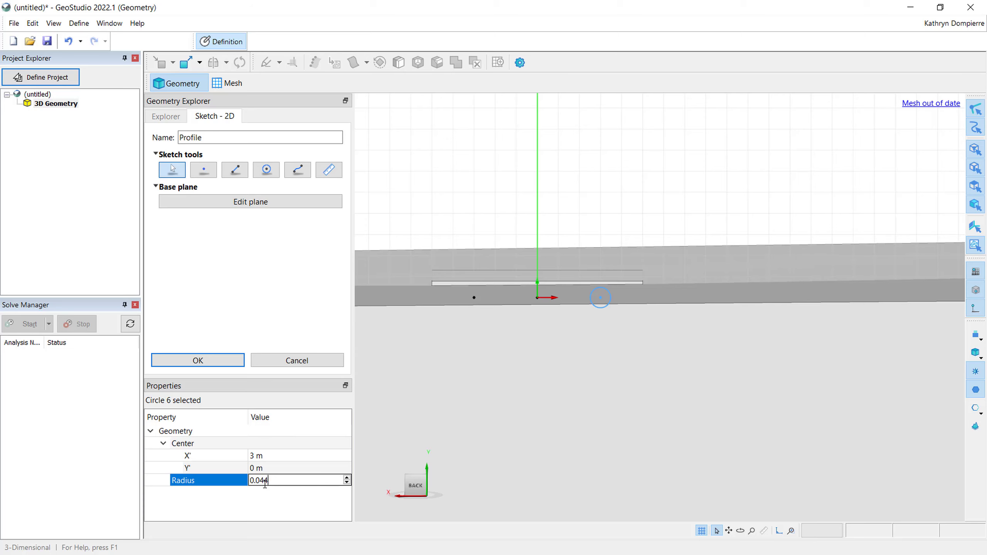
type("45")
key("Return")
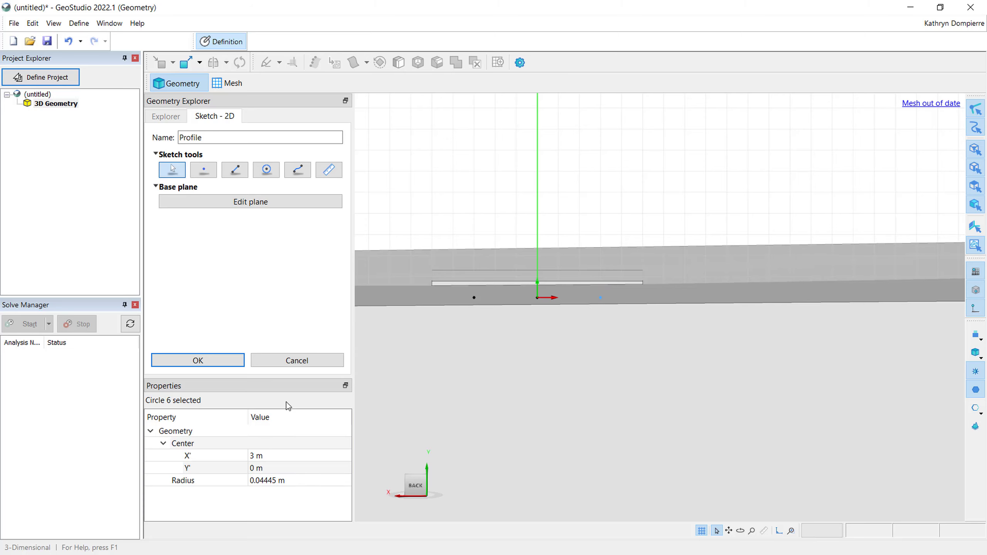
- Move the centre point of the circle on the negative X' side to X' -3.3333 m
scroll(474, 302, "up", 4)
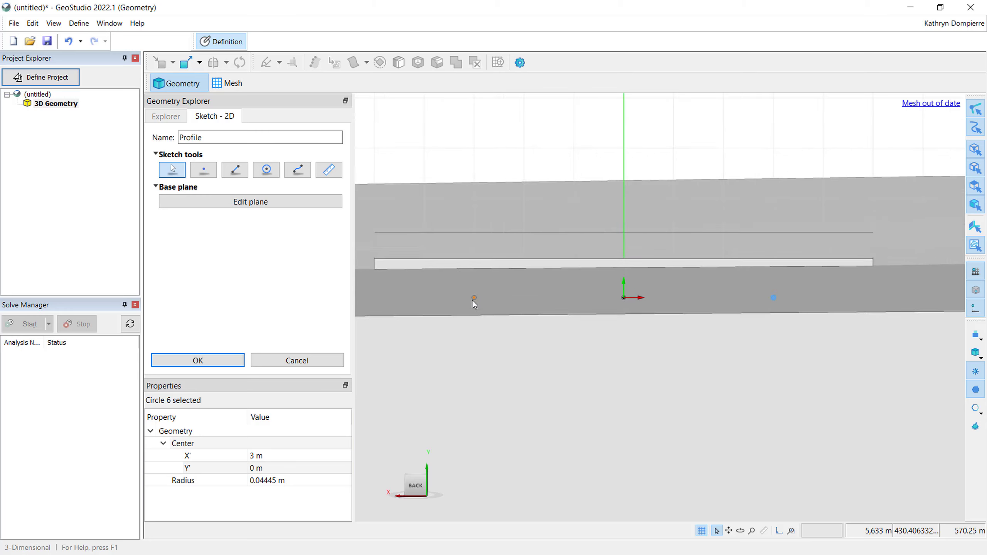
left_click(474, 299)
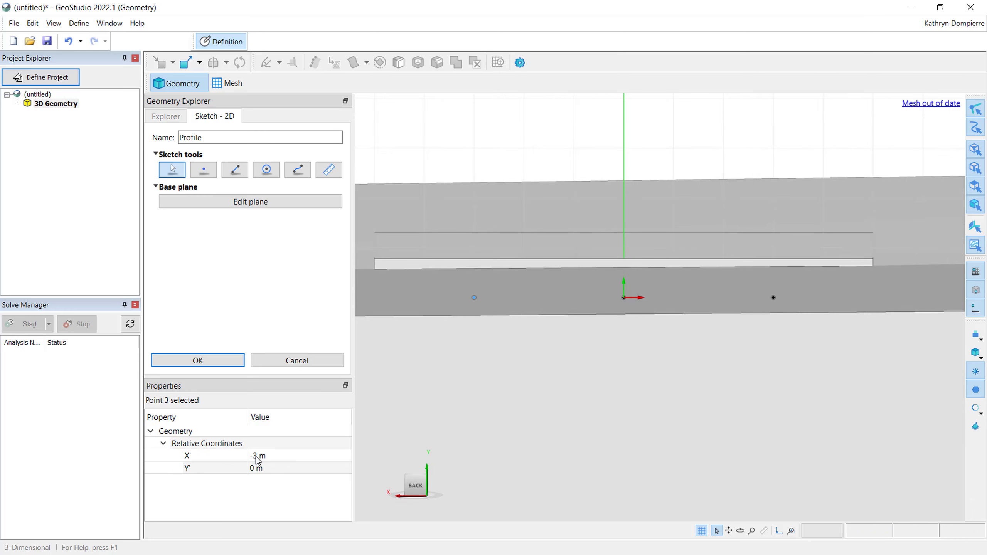
left_click(258, 456)
left_click(257, 456)
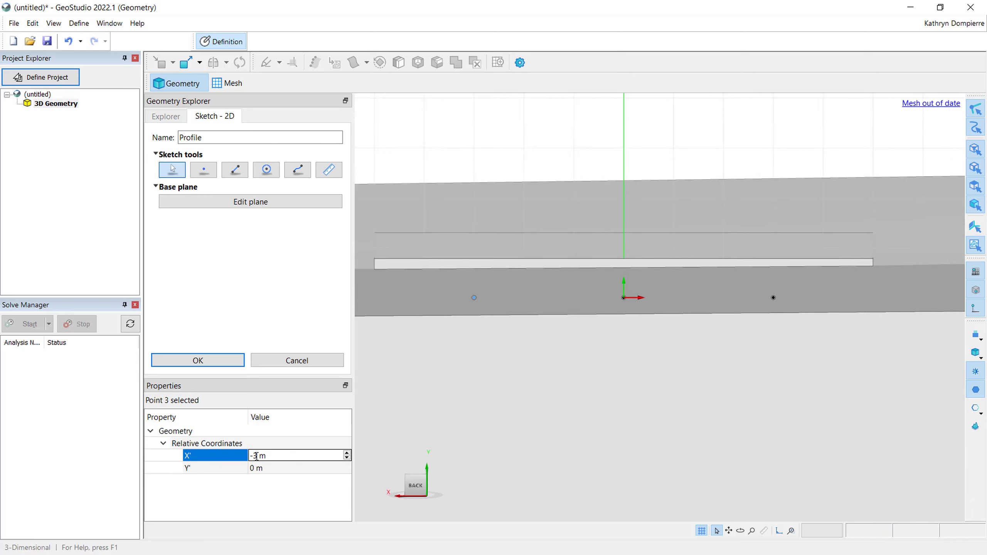
type(".3333")
key("Return")
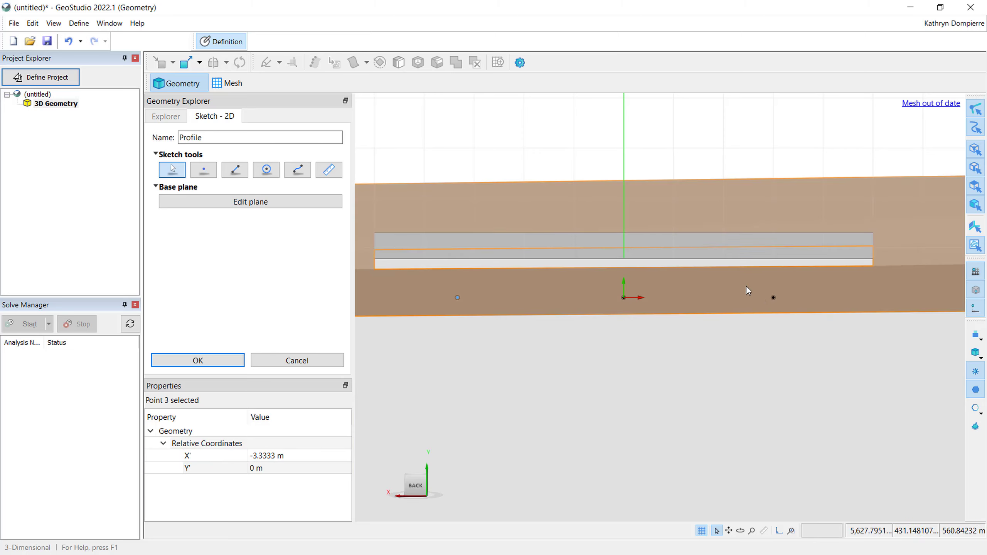
- Move the centre point of the circle on the positive X' side to X' 3.3333 m and finish the 2D sketch
left_click(773, 298)
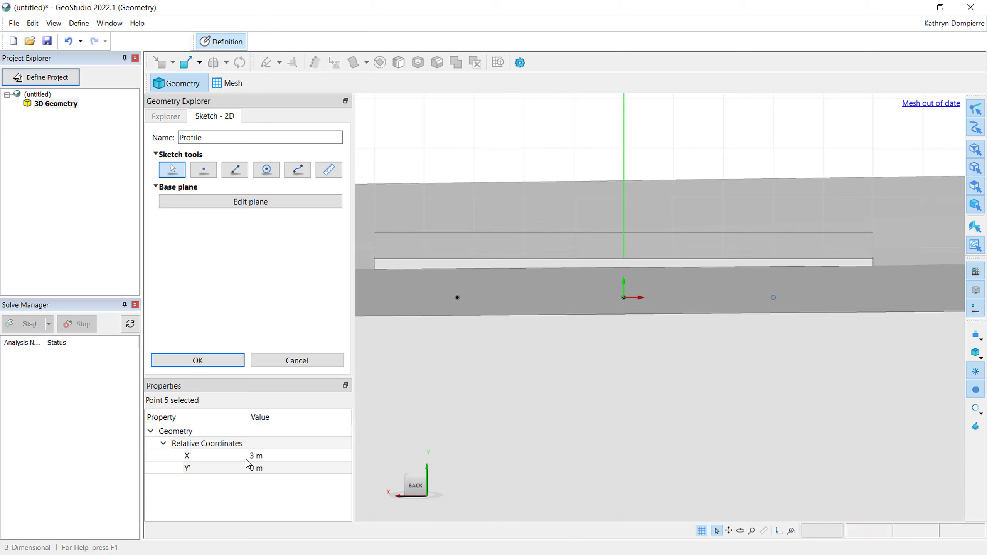
left_click(251, 458)
type("3.333")
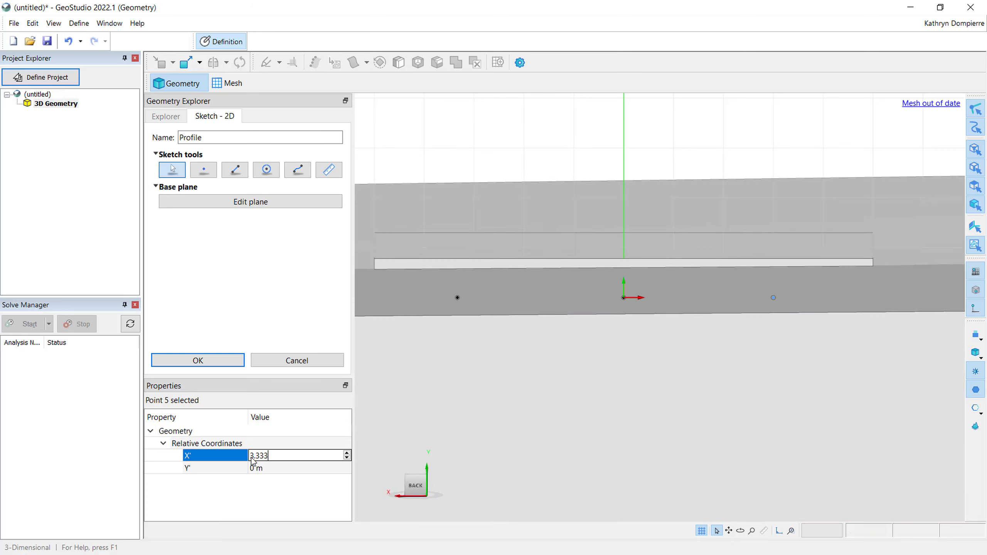
type("3")
key("Return")
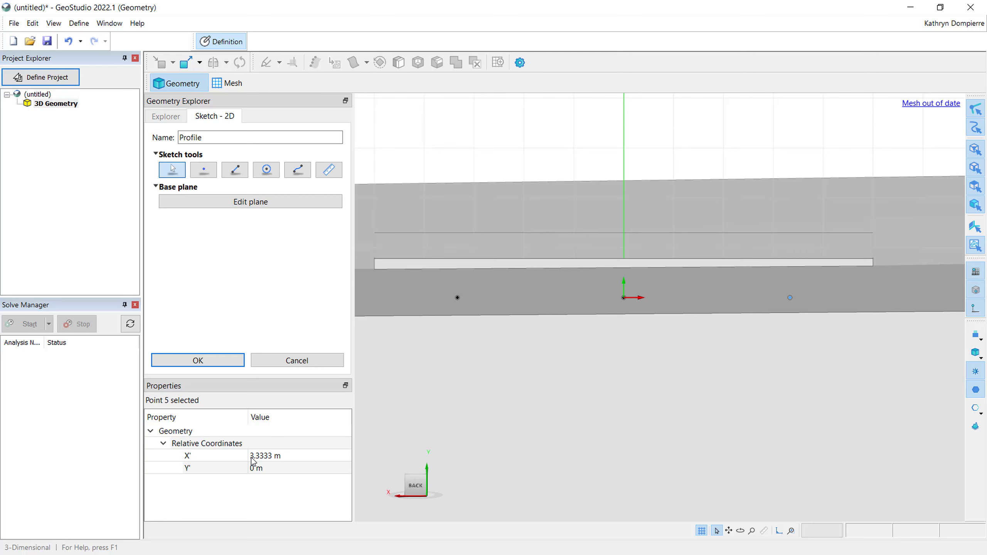
left_click(185, 360)
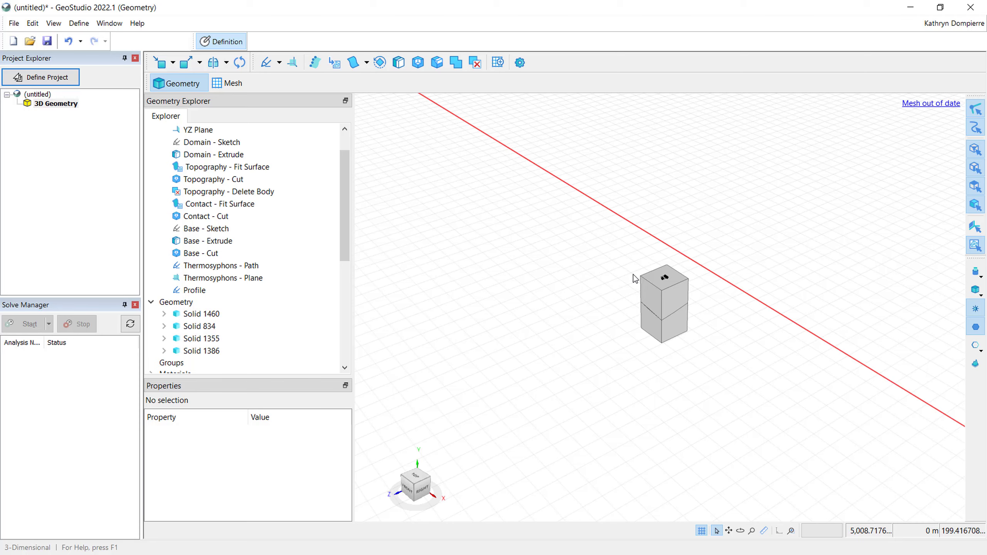
- Rename the new Profile sketch in the design history as "Thermosyphons - Sketch"
scroll(633, 275, "up", 5)
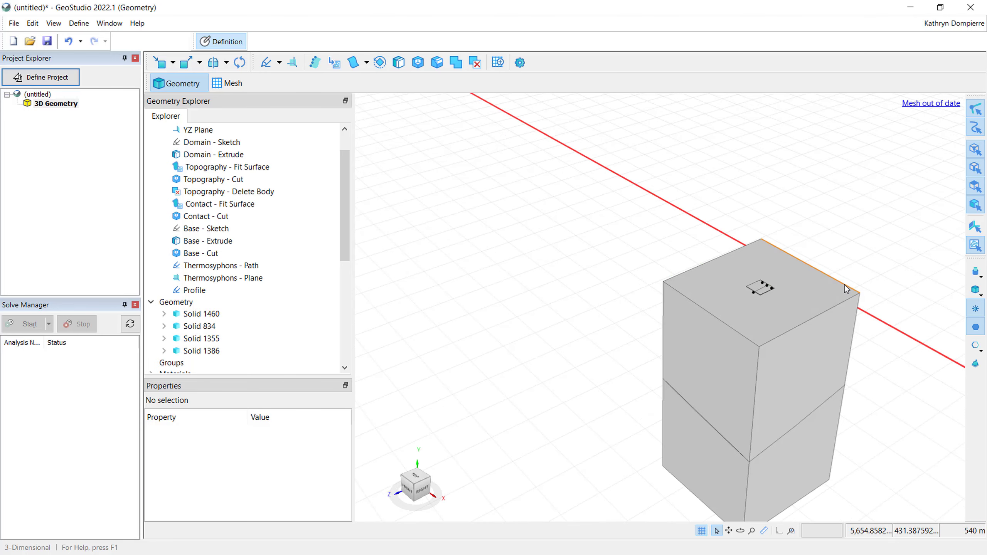
left_click(220, 291)
left_click(220, 290)
type("Th")
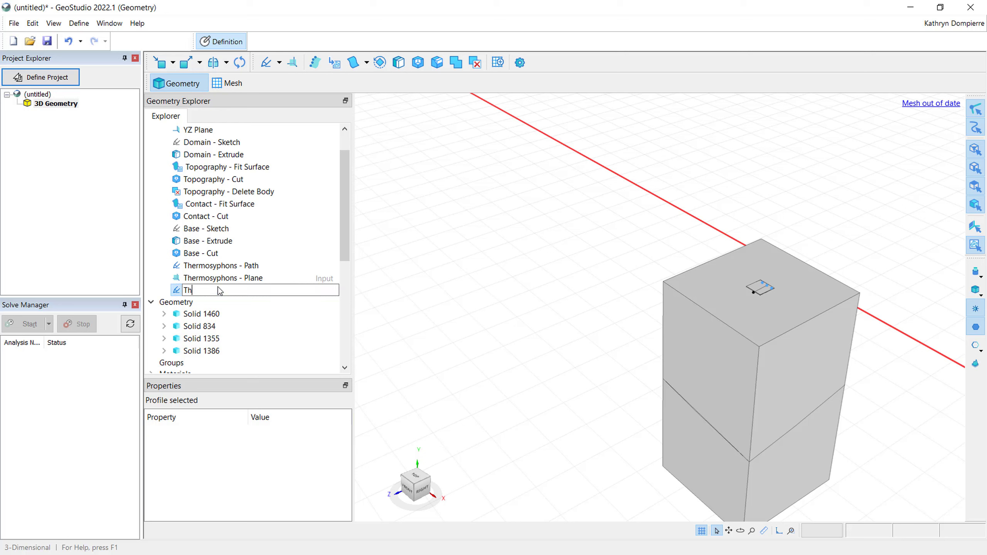
type("ermosyphons - Sketch")
key("Return")
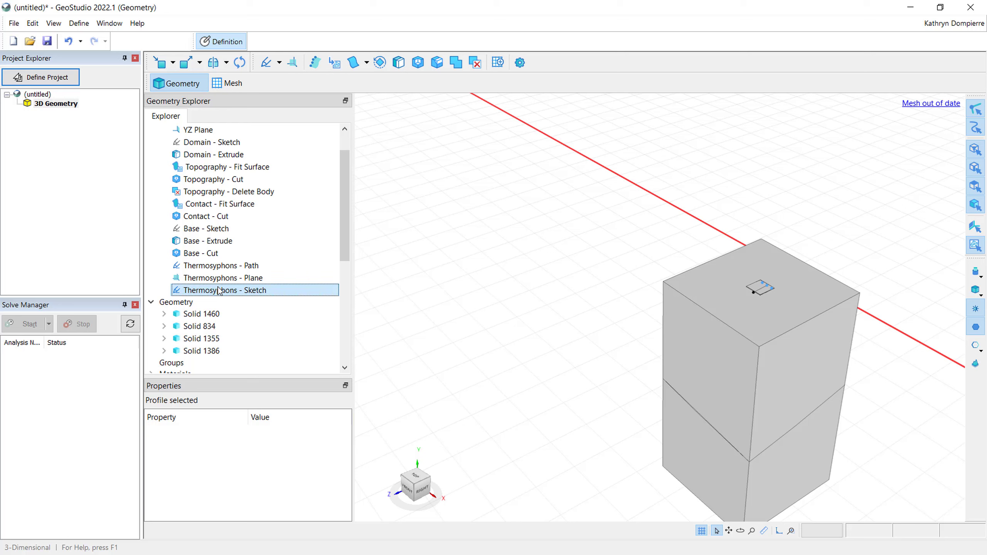
- Extrude the Thermosyphons - Sketch profile with a 9.513037 m slice in the reversed direction
right_click(257, 292)
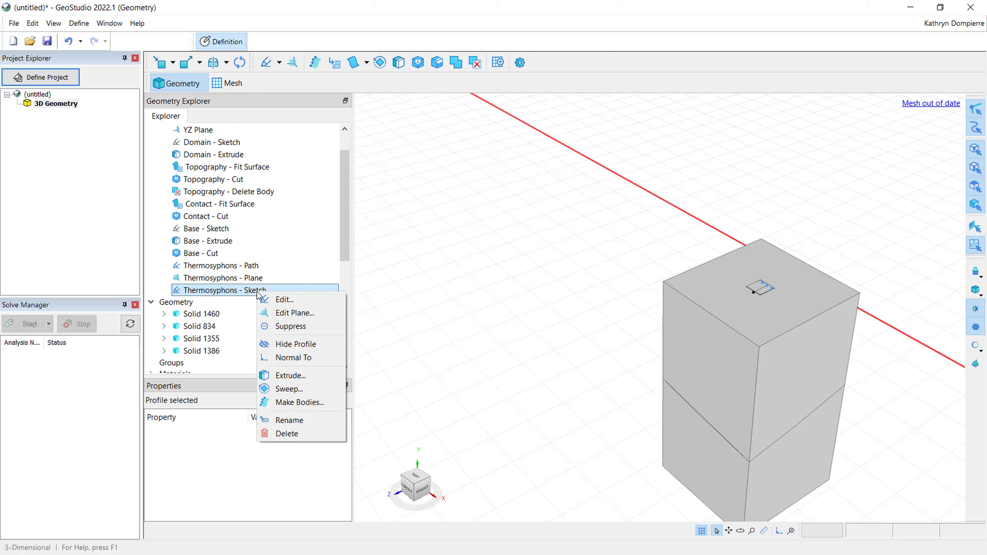
left_click(311, 375)
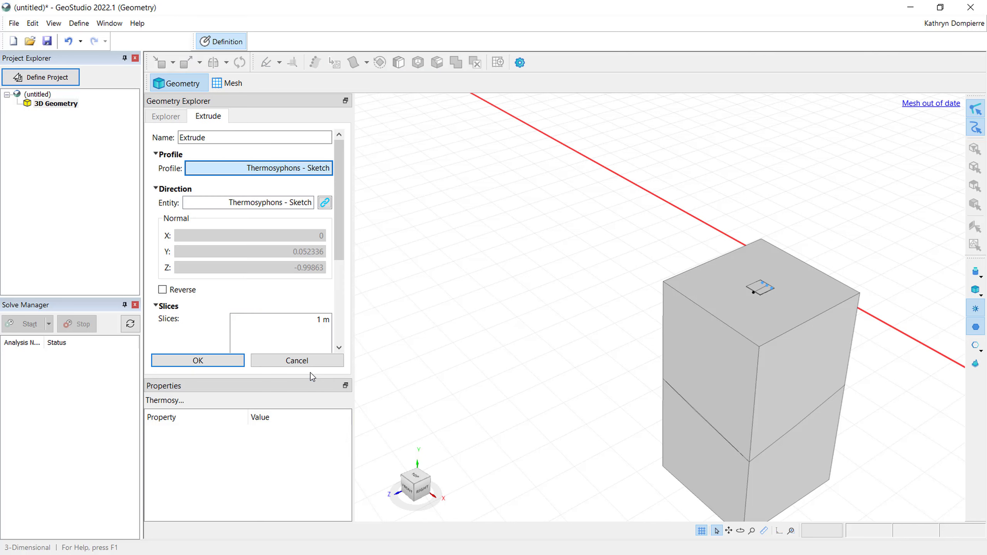
left_click(316, 320)
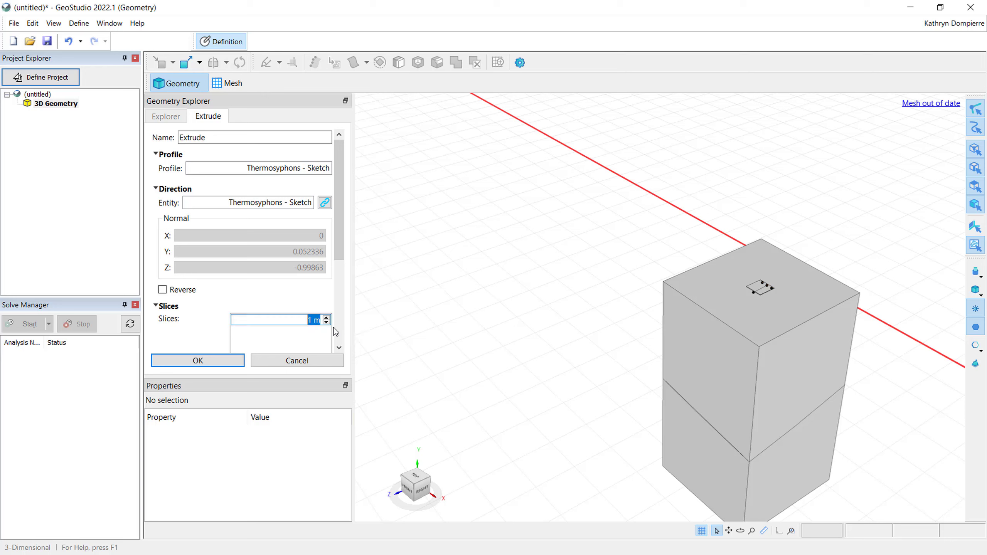
type("9.513037")
key("Return")
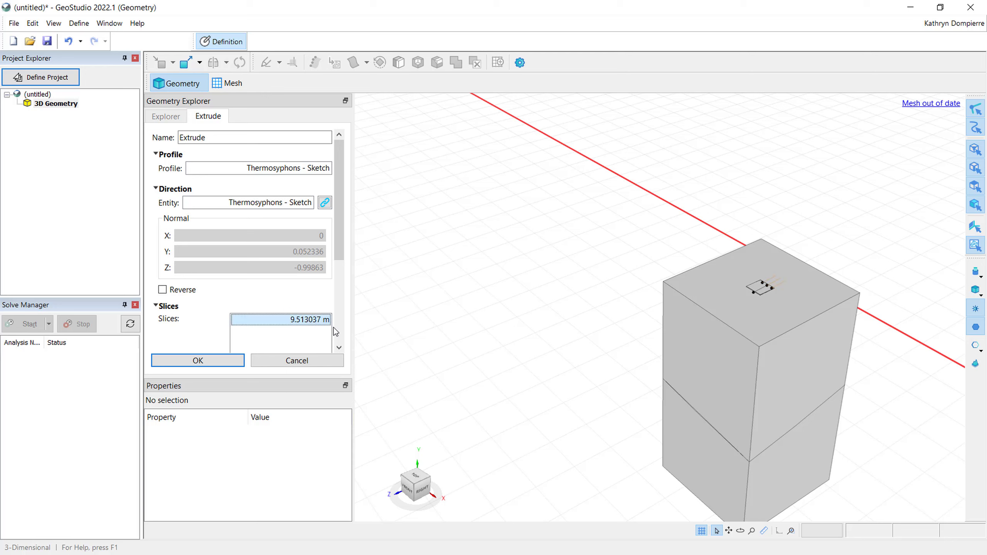
left_click(162, 290)
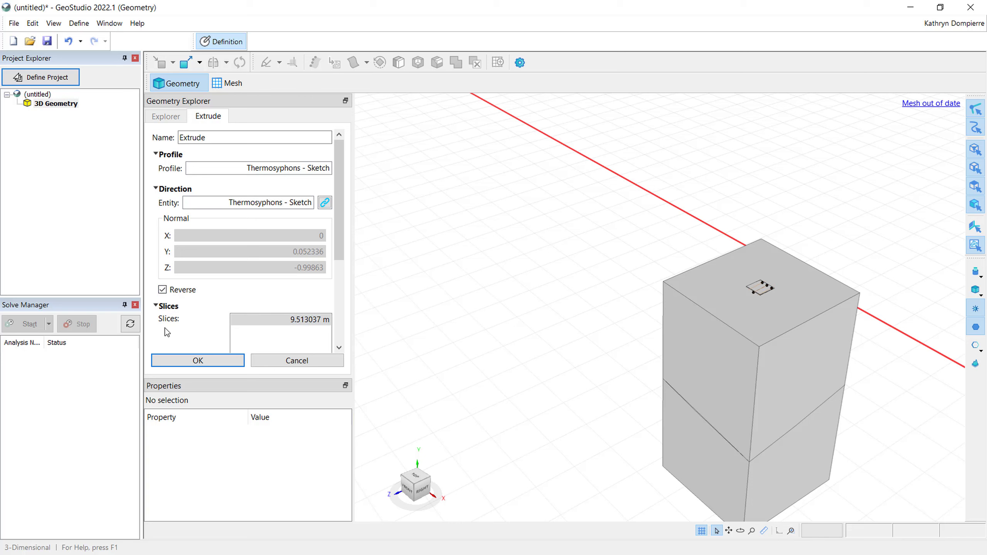
left_click(193, 361)
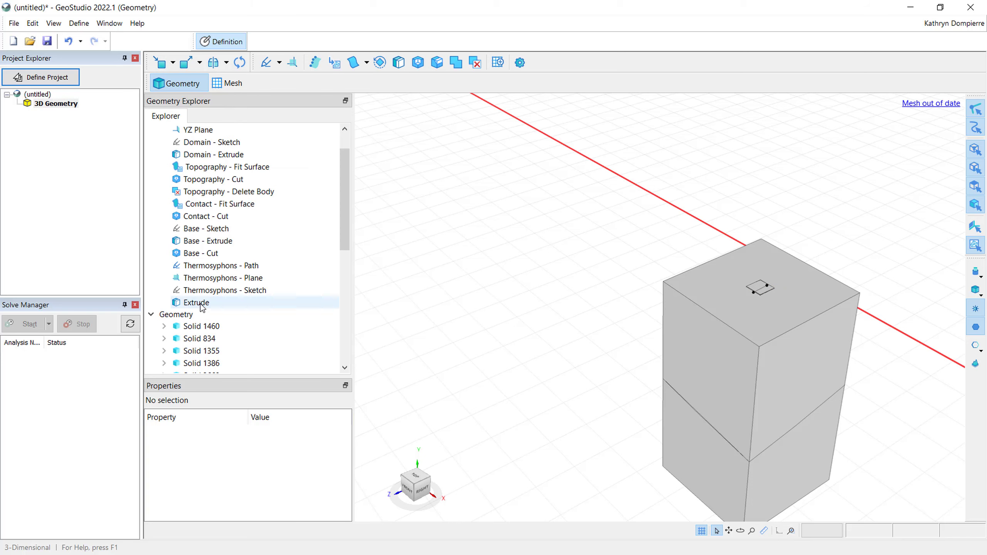
- Rename the new Extrude feature in the design history as "Thermosyphons - Extrude"
left_click(201, 304)
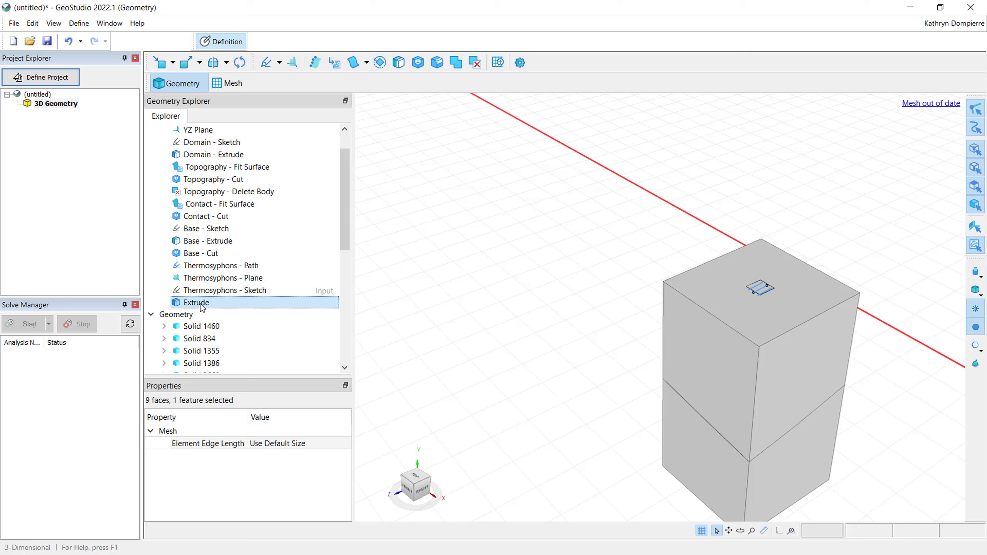
left_click(201, 304)
type("Thermos")
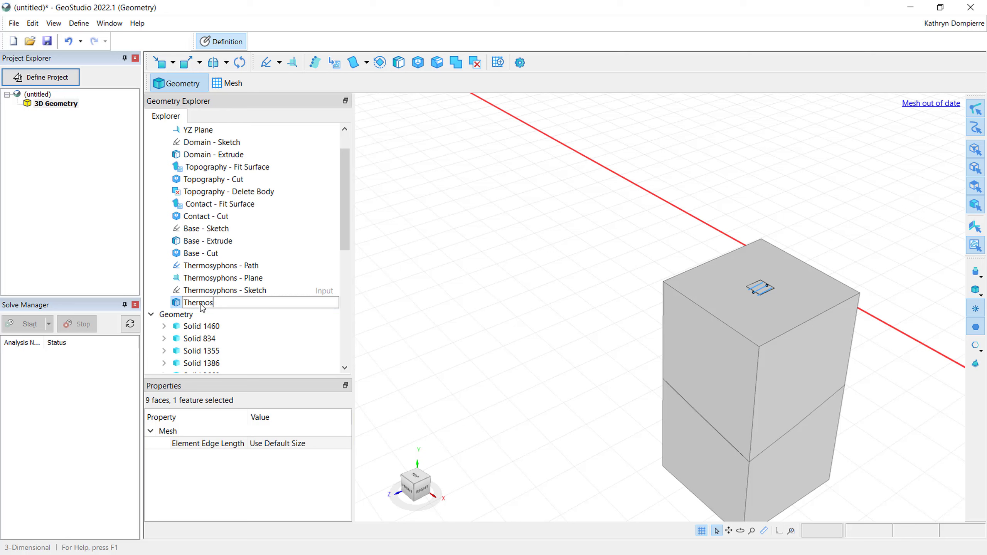
type("yphons - Extrude")
key("Return")
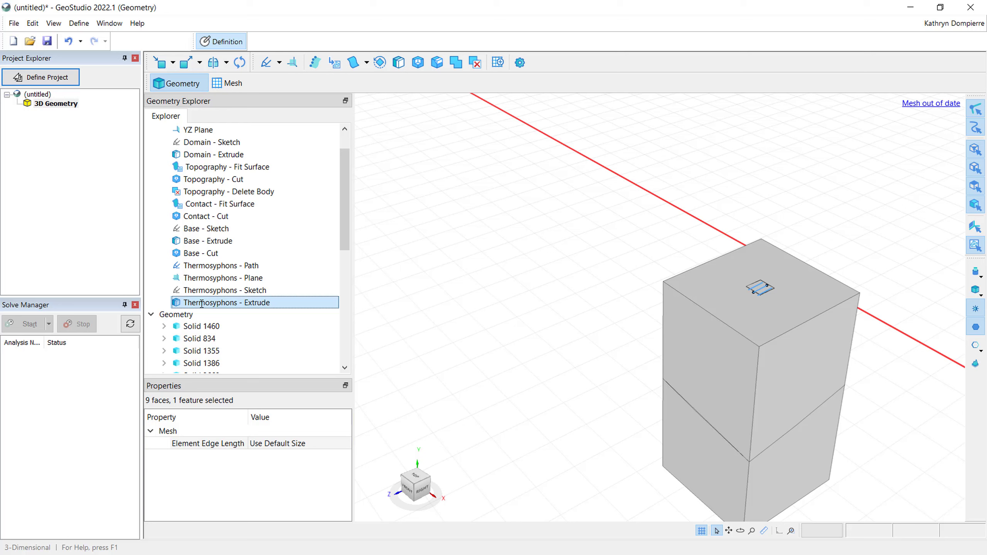
- Hide Solid 1460, the upper domain block surrounding the base, and clear the selection
scroll(220, 329, "down", 1)
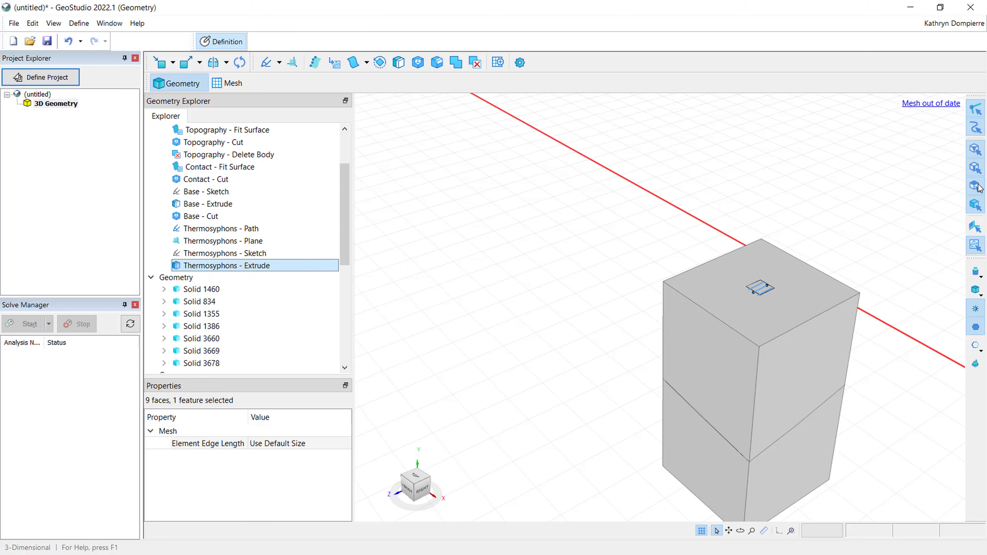
left_click(789, 382)
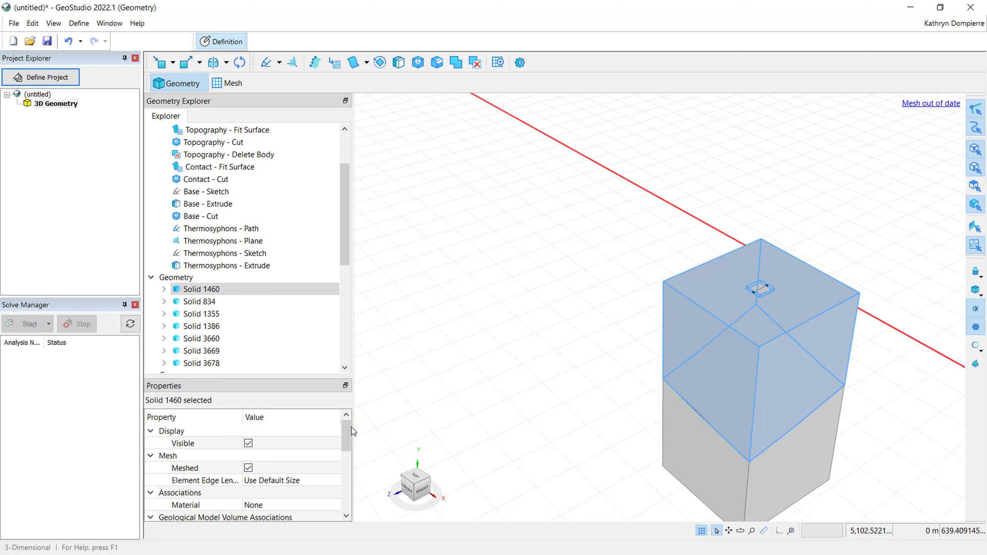
left_click(249, 443)
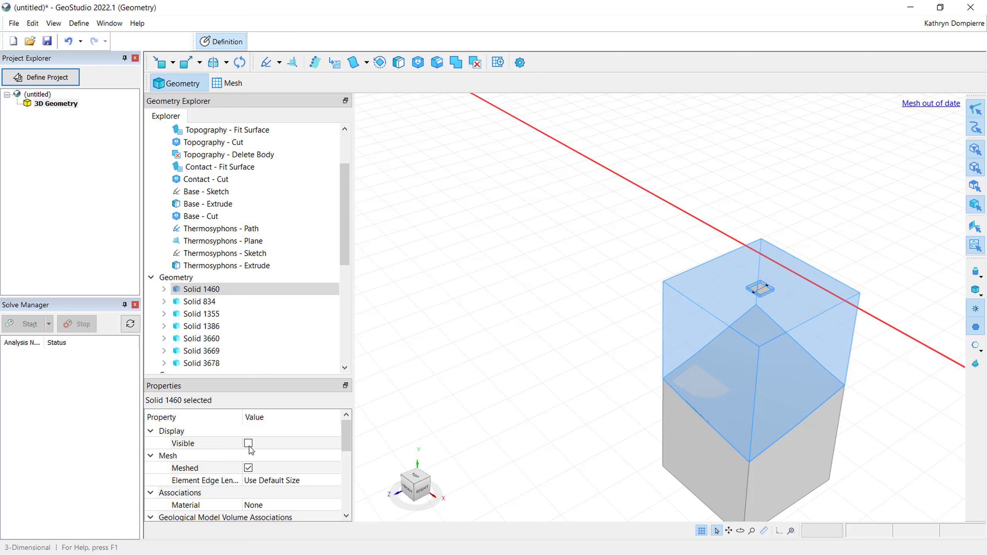
left_click(392, 389)
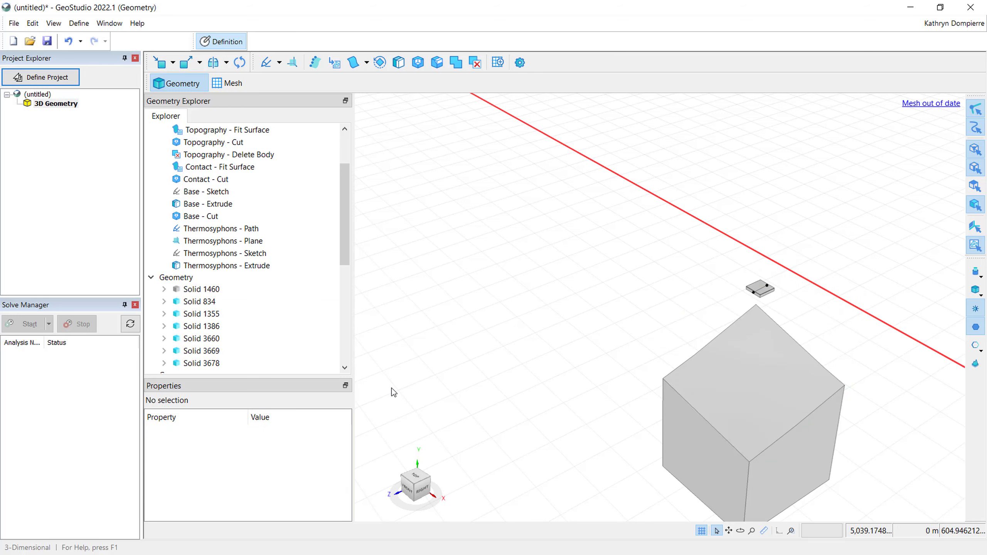
- Cut with Solids 3660, 3669 and 3678 as bodies A and Solid 1386 as body B, keeping the intersection and the remainder of B
left_click(221, 339)
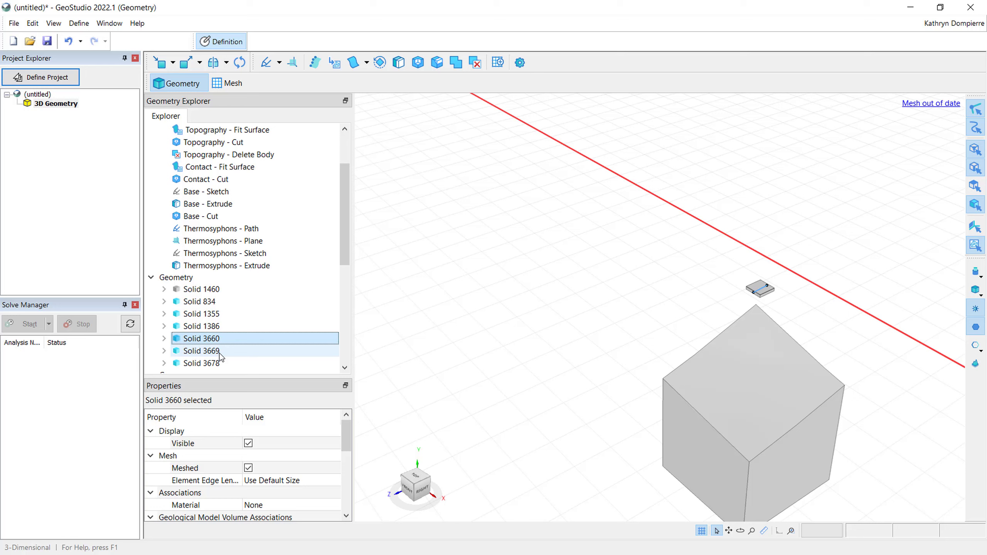
left_click(219, 353, "ctrl")
left_click(220, 363, "ctrl")
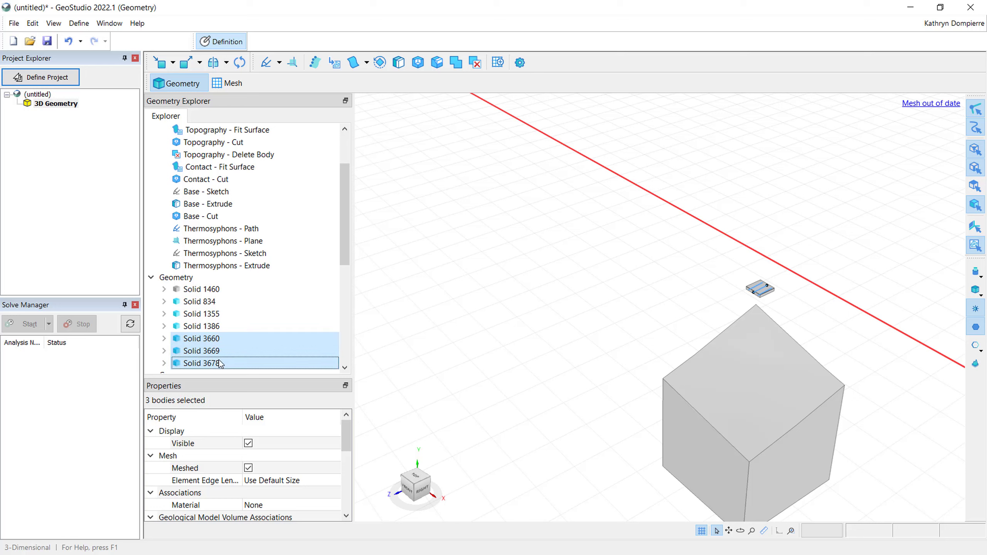
left_click(423, 68)
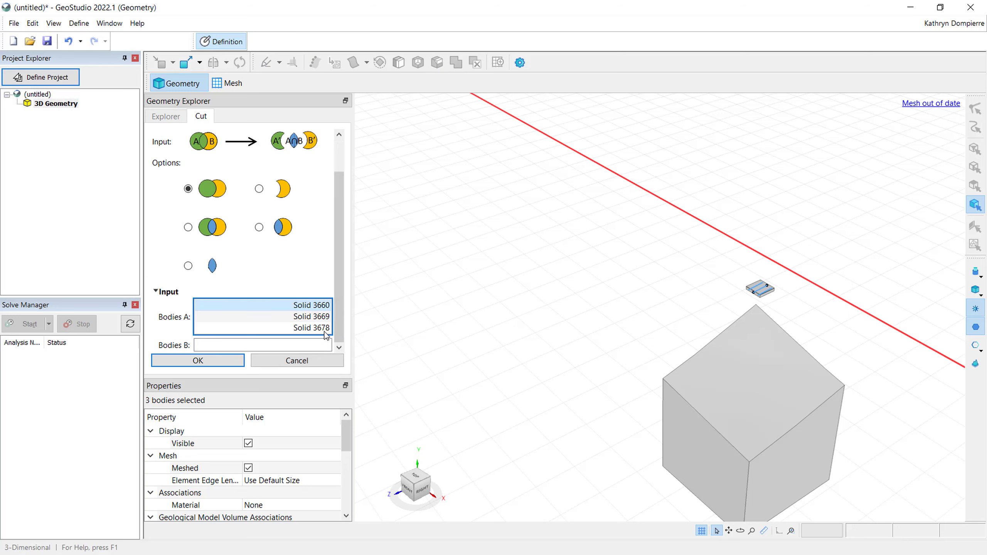
left_click(293, 345)
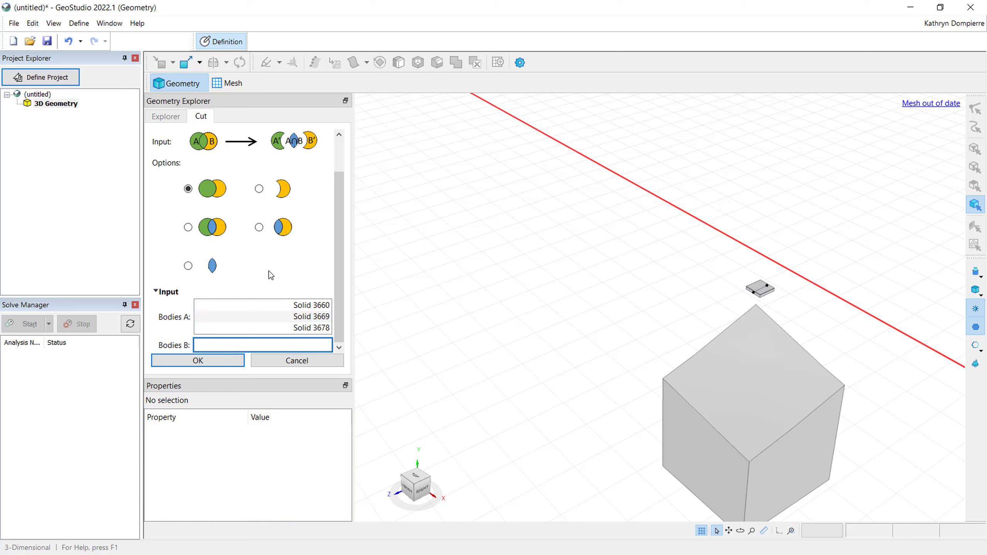
left_click(259, 228)
left_click(765, 302)
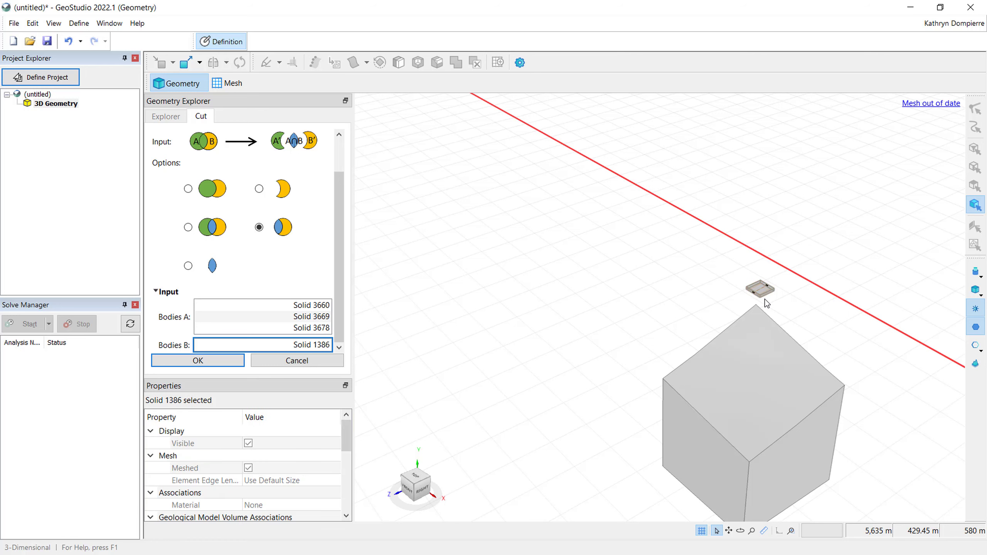
left_click(792, 531)
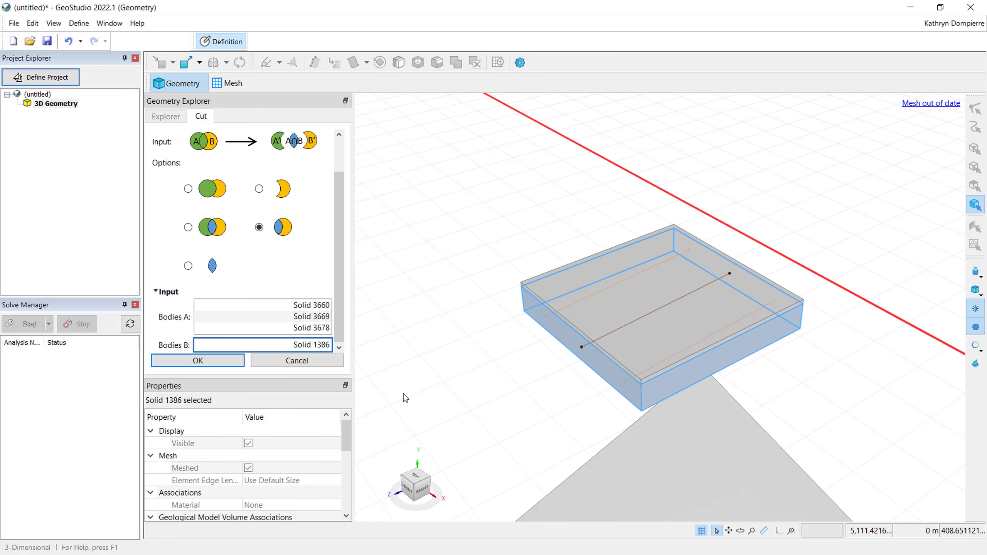
left_click(214, 362)
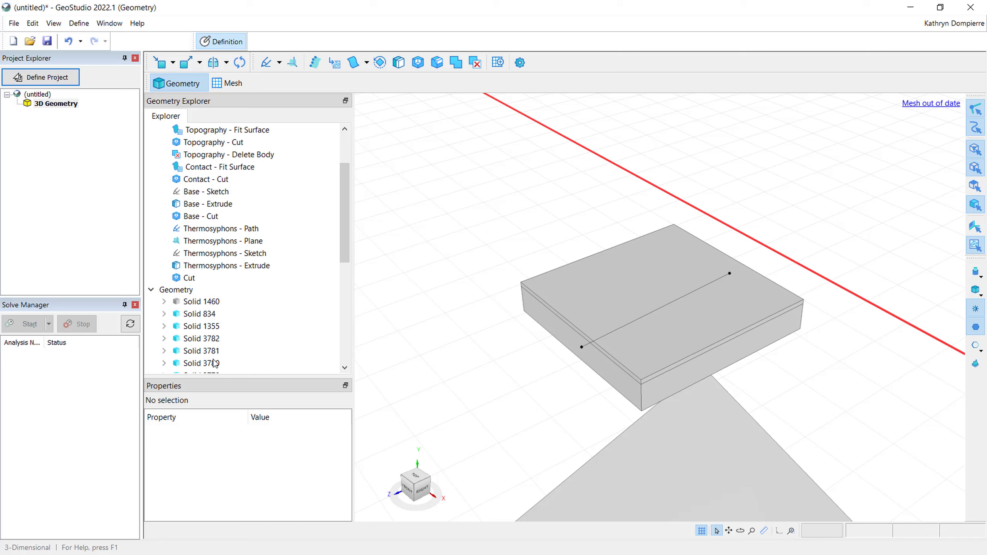
- Rename the new Cut feature in the design history as "Thermosyphons - Cut"
left_click(193, 279)
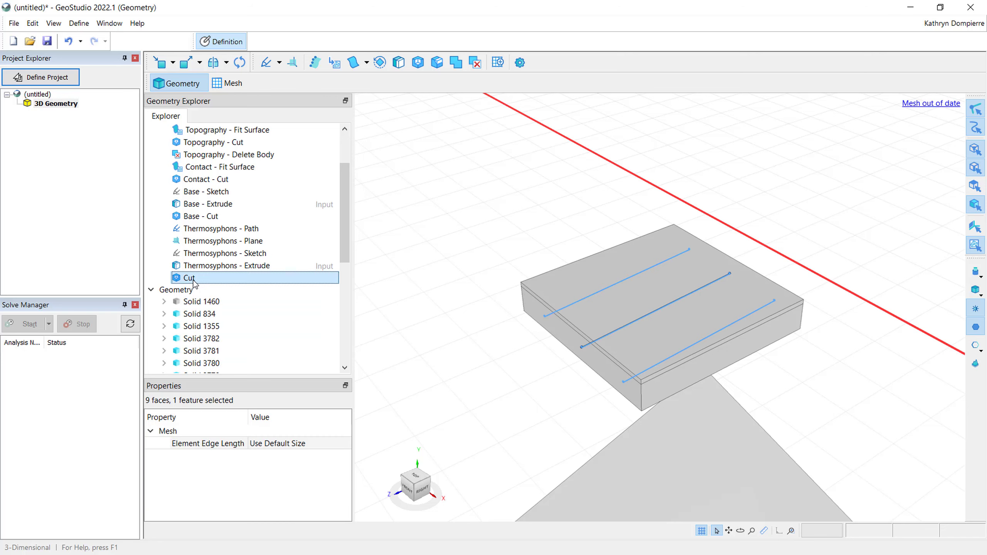
left_click(194, 278)
type("Thermo")
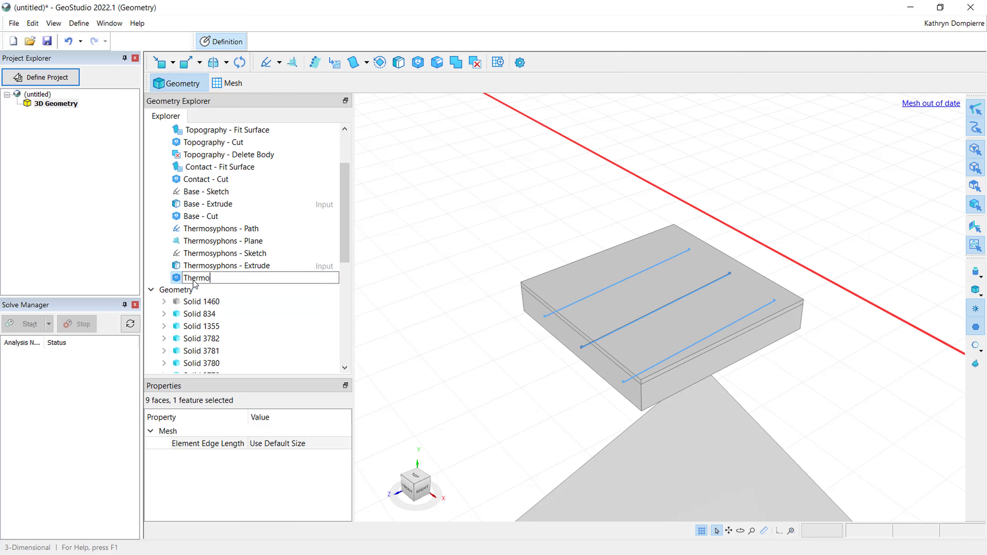
type("syphons - Cut")
key("Return")
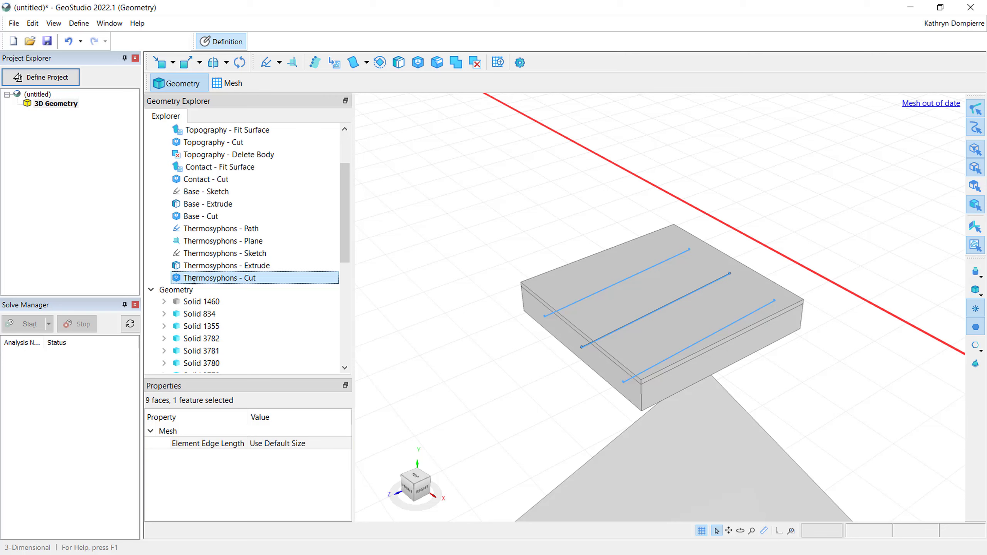
- Make the hidden Solid 1460 visible again and bring the whole domain into view
left_click(204, 302)
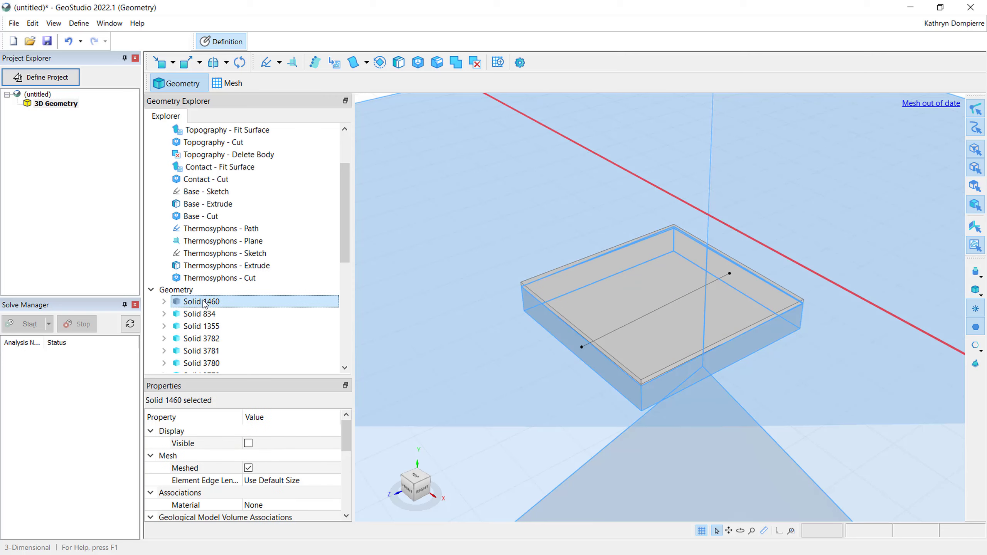
left_click(248, 444)
left_click(248, 444)
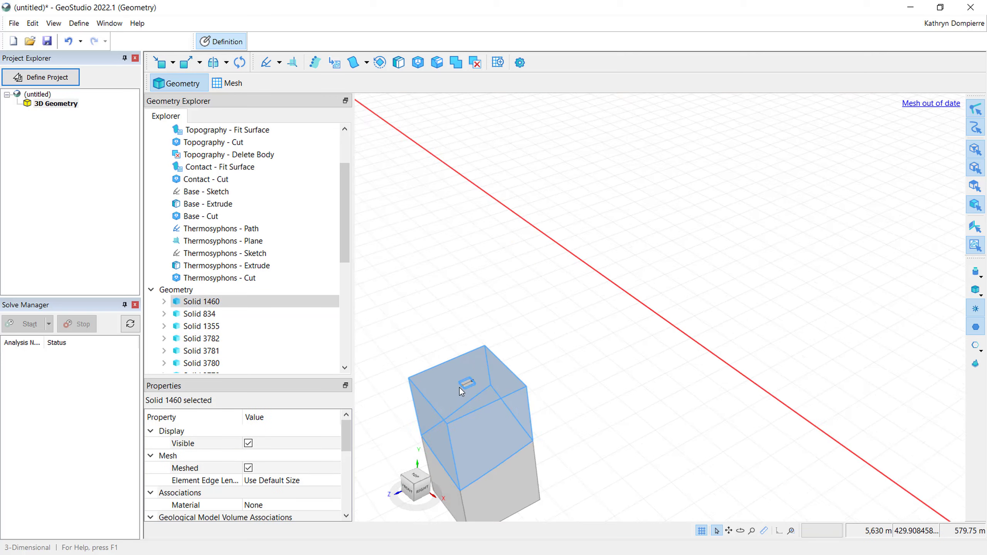
scroll(460, 387, "down", 3)
scroll(587, 462, "up", 2)
middle_click_drag(587, 462, 737, 428)
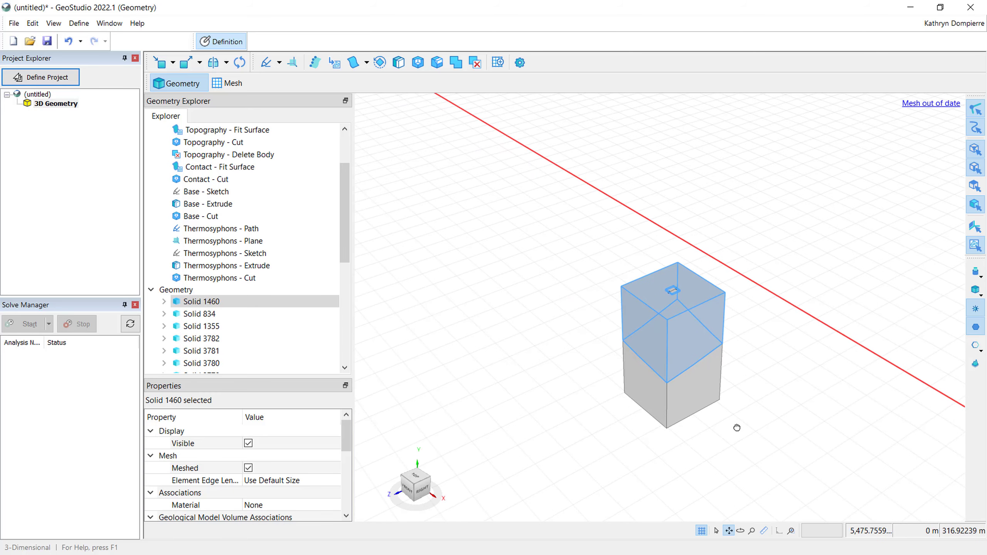